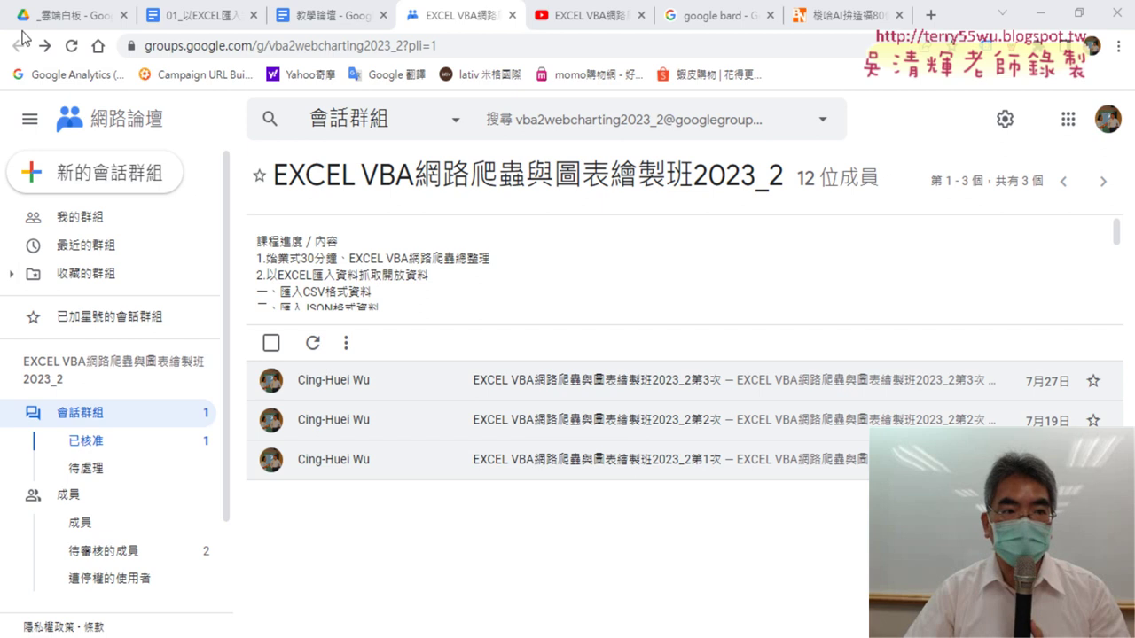
In Google Drive, go up to the course folder and open the _雲端白板 folder.
left_click(23, 26)
left_click(16, 46)
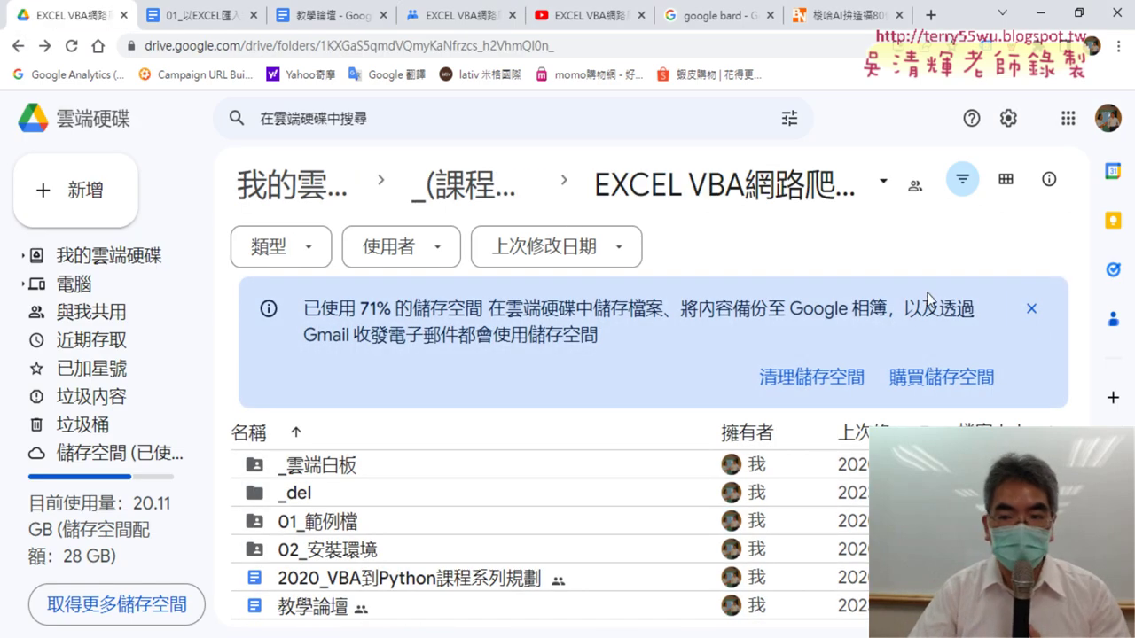
left_click(1031, 309)
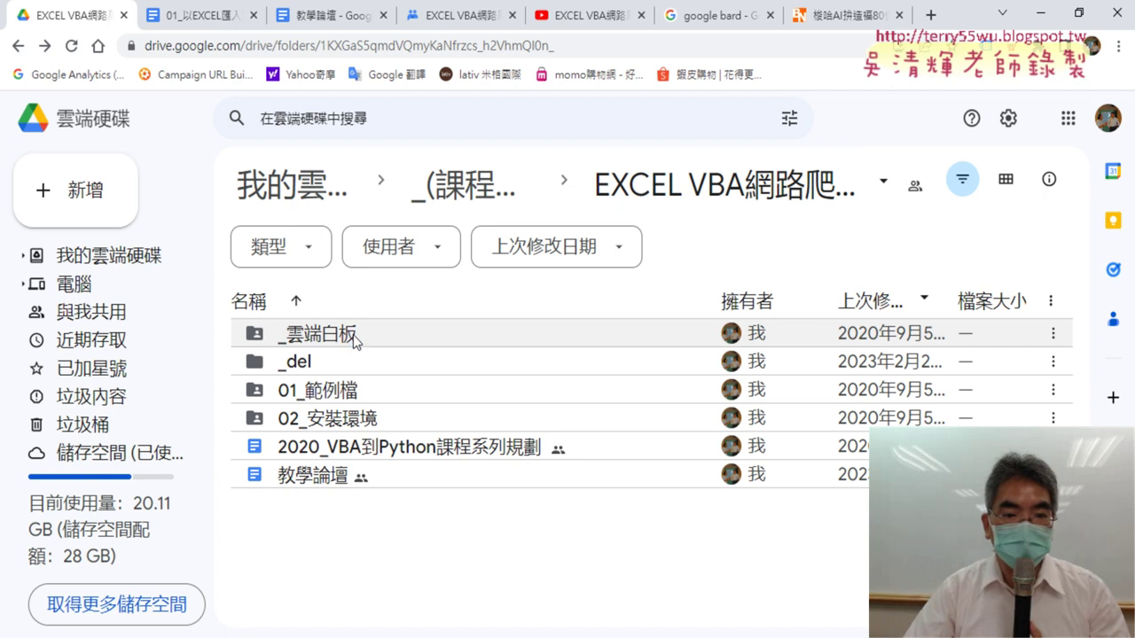
double_click(359, 333)
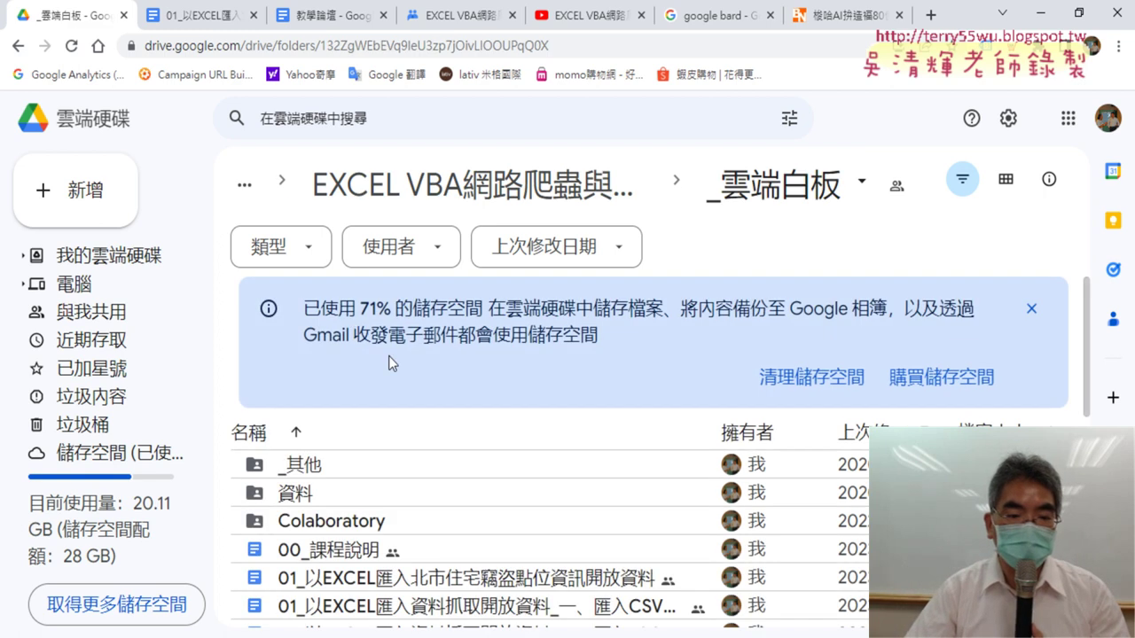
scroll(390, 356, "down", 2)
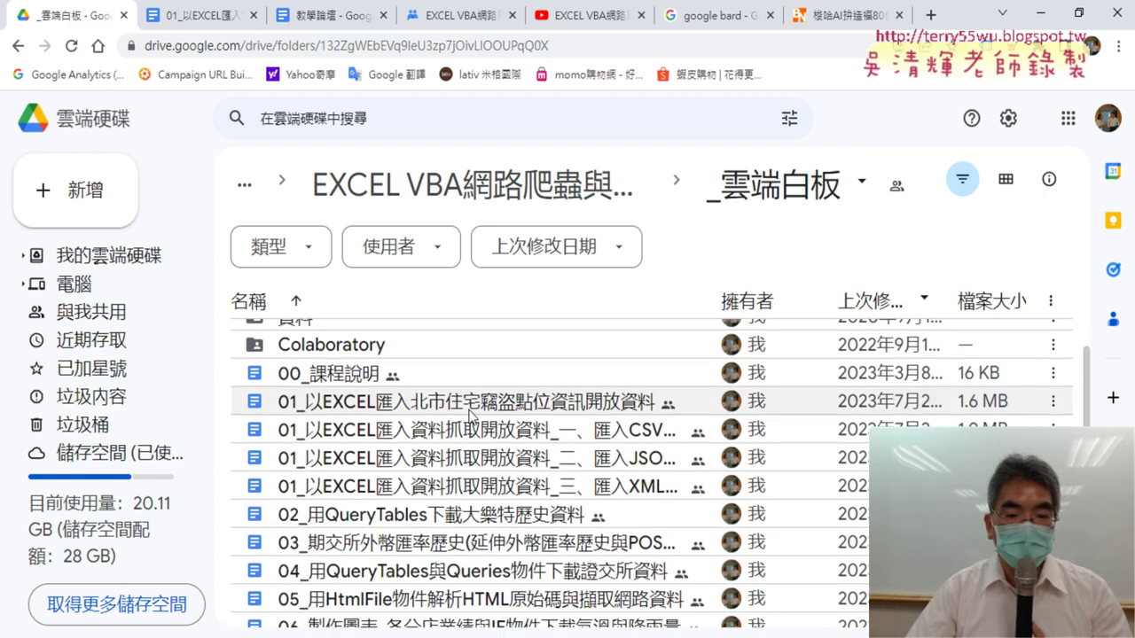
Select the 01_以EXCEL匯入資料抓取開放資料_一、匯入CSV格式資料 handout and switch to its document.
left_click(542, 433)
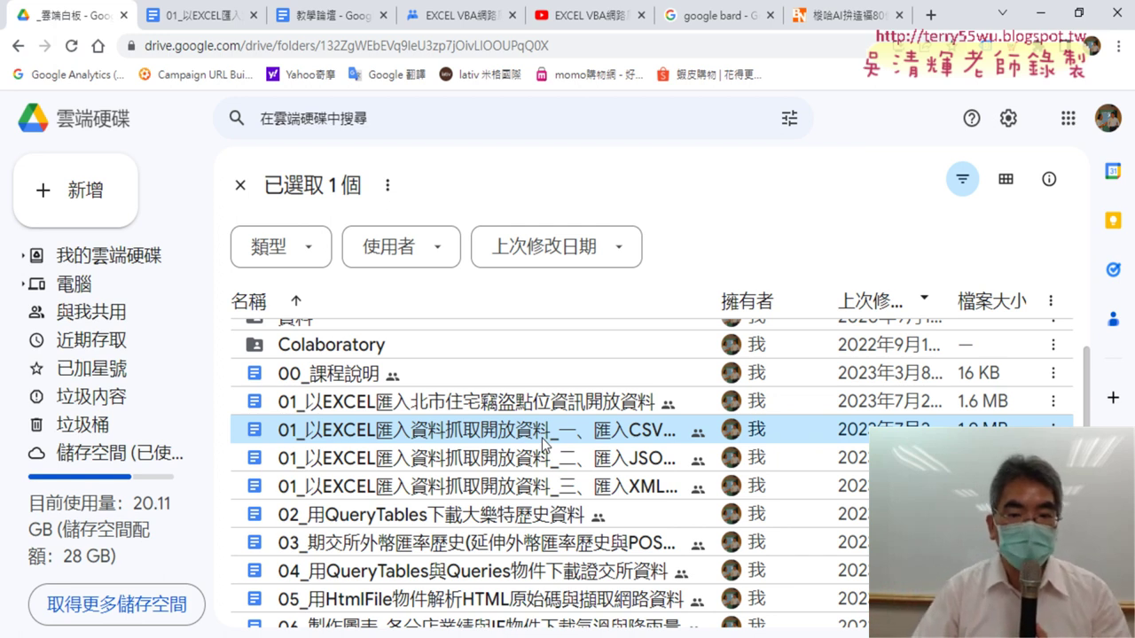
left_click(544, 439)
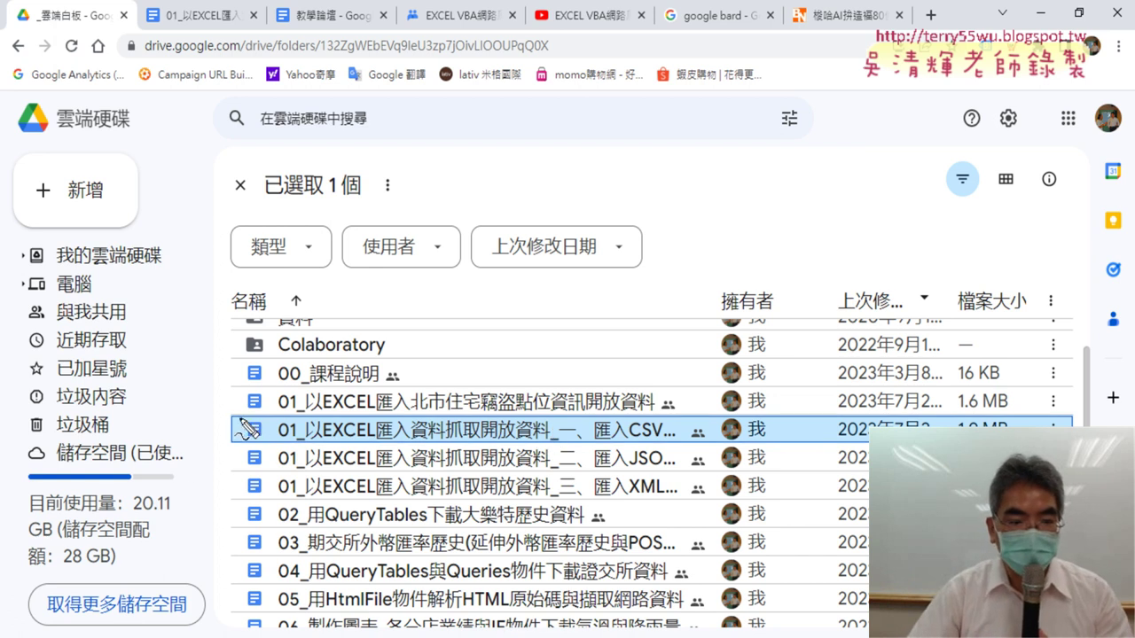
mouse_move(240, 426)
left_mouse_down()
mouse_move(712, 413)
mouse_move(275, 448)
left_mouse_up()
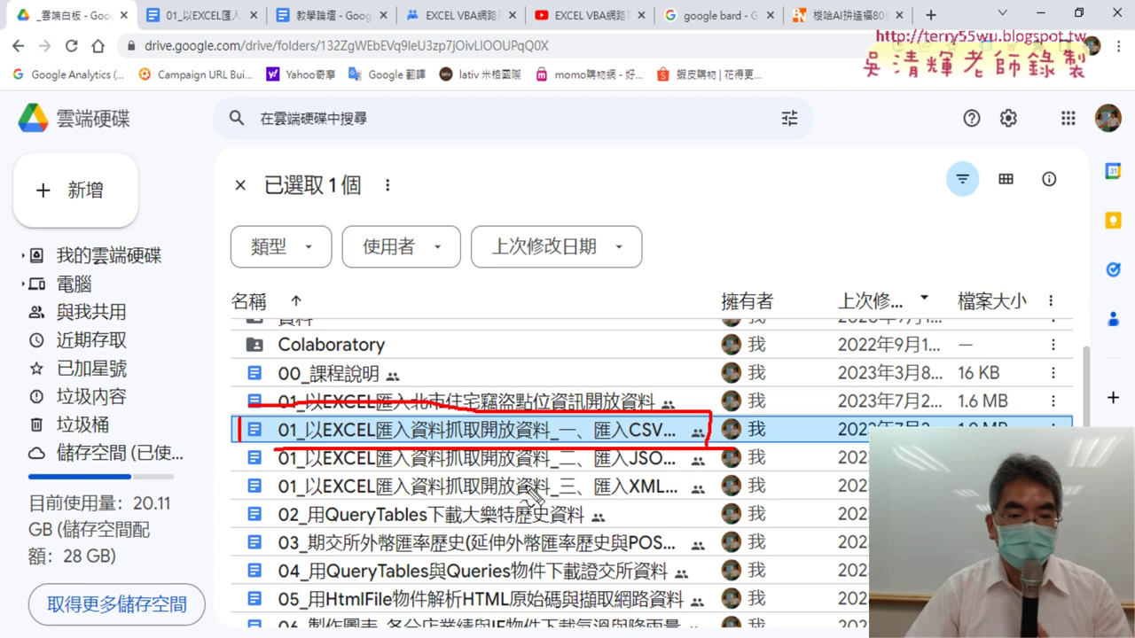
key("Escape")
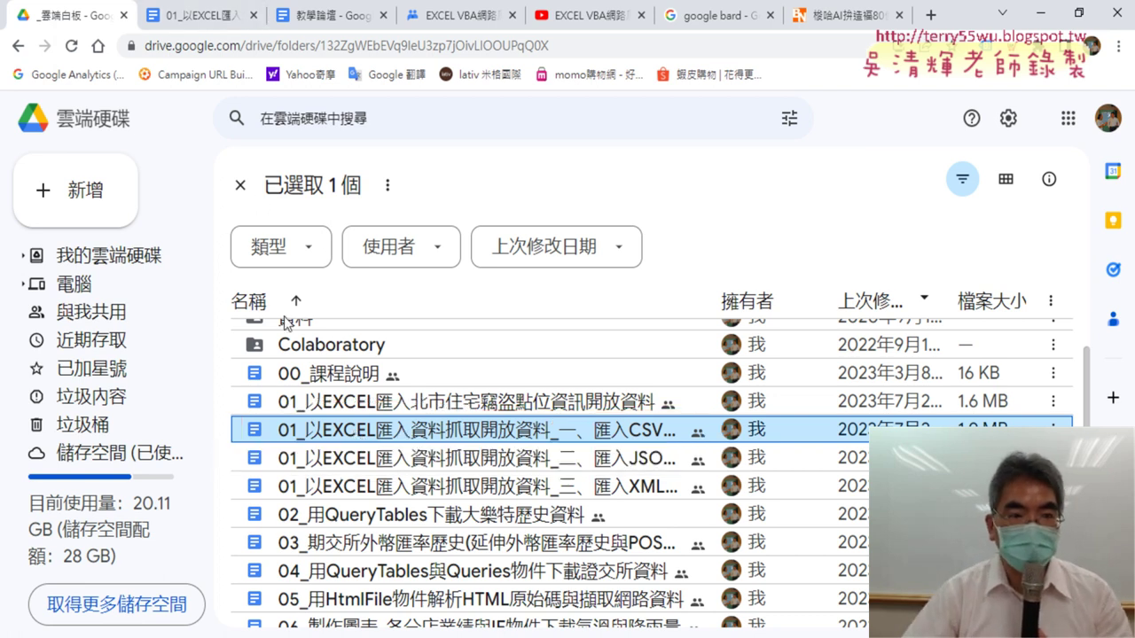
left_click(222, 16)
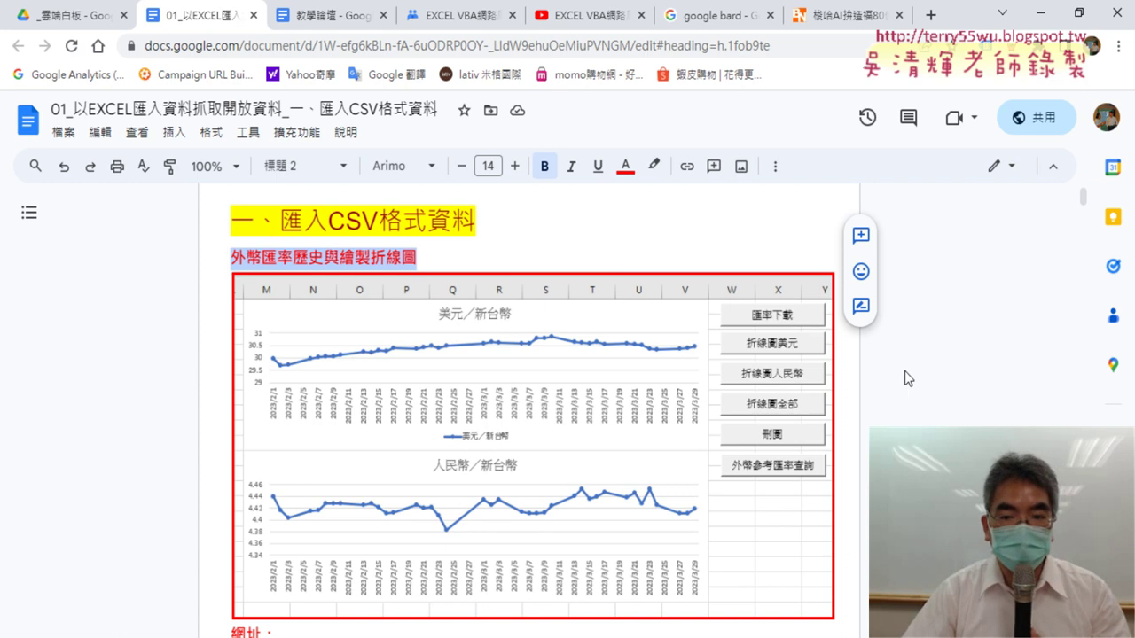
Scroll to the handout's 網址 line and open data.gov.tw/dataset/11339 from the link preview.
scroll(904, 370, "down", 2)
scroll(905, 372, "down", 1)
scroll(905, 372, "down", 2)
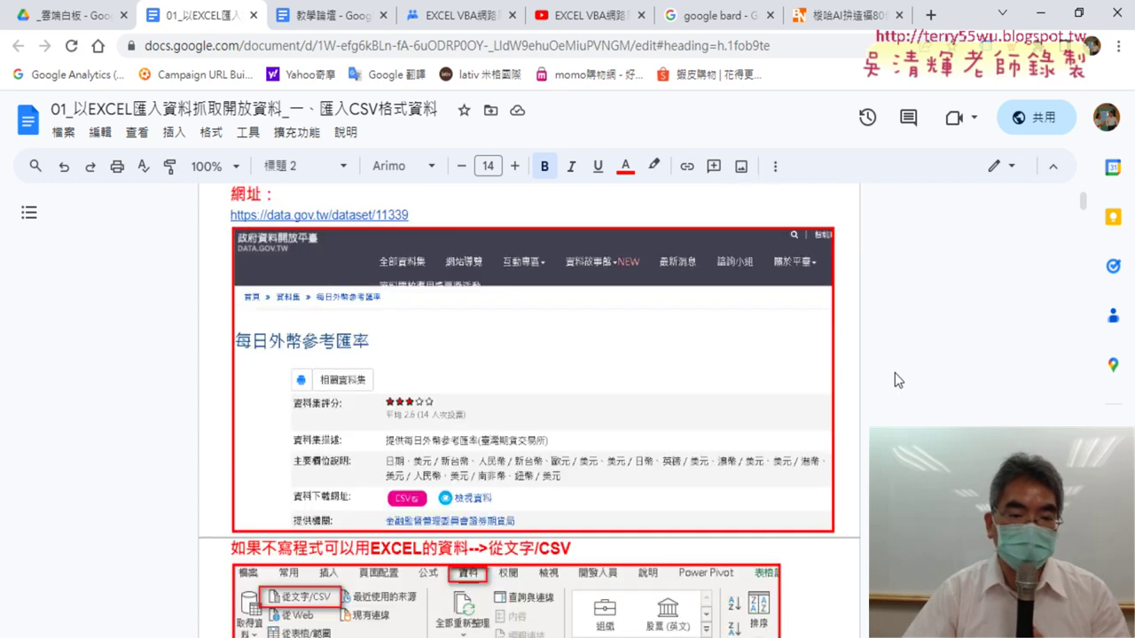
left_click(327, 212)
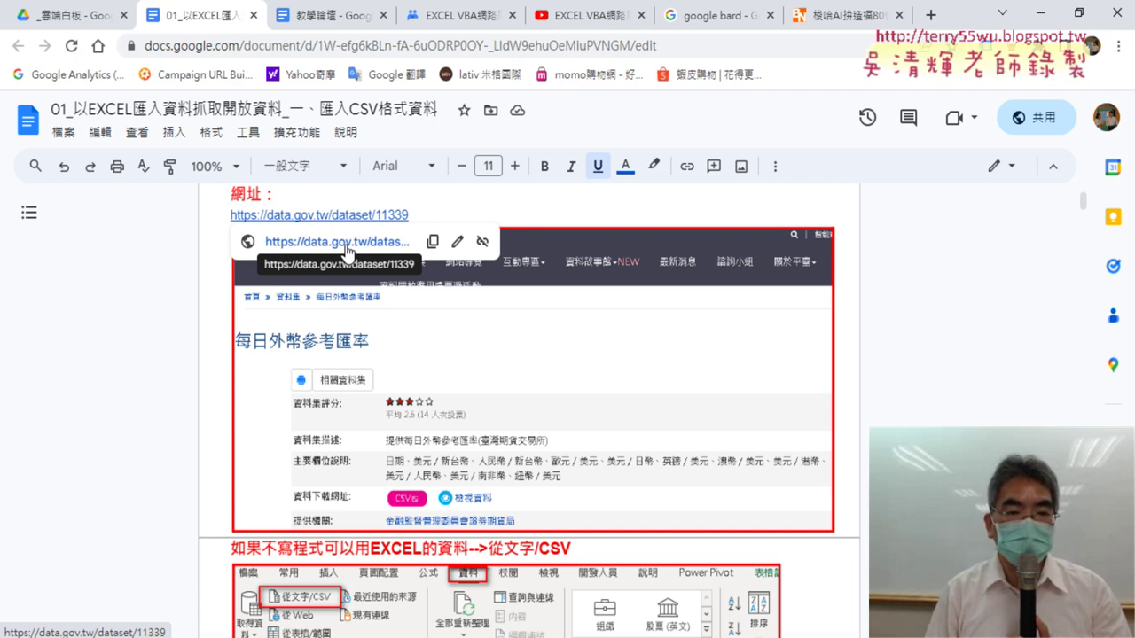
left_click(347, 251)
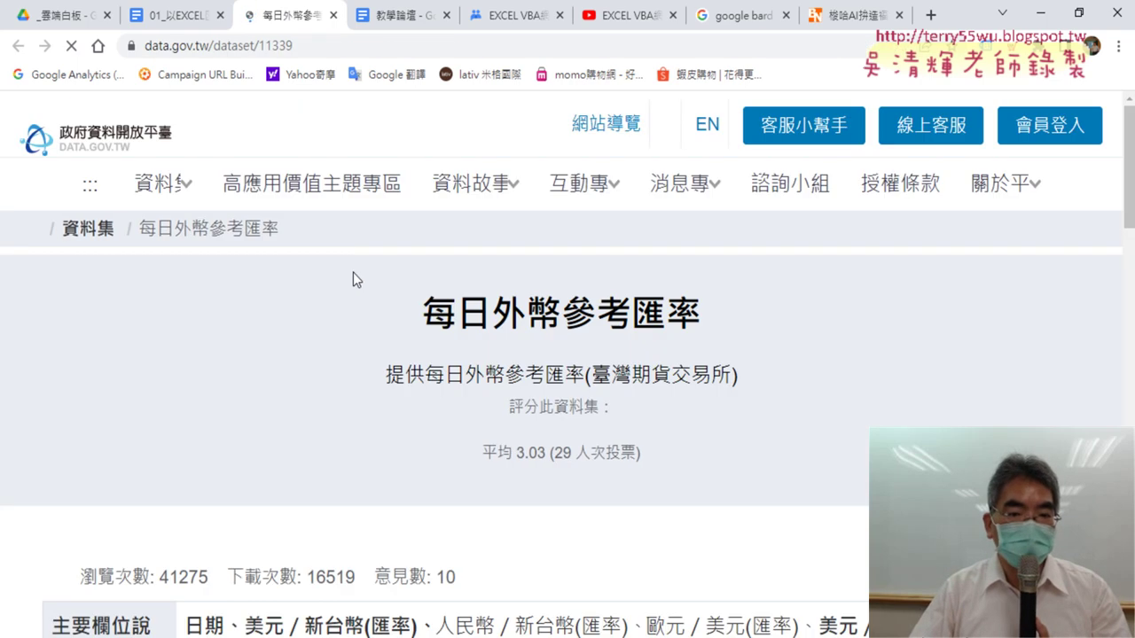
scroll(435, 334, "down", 2)
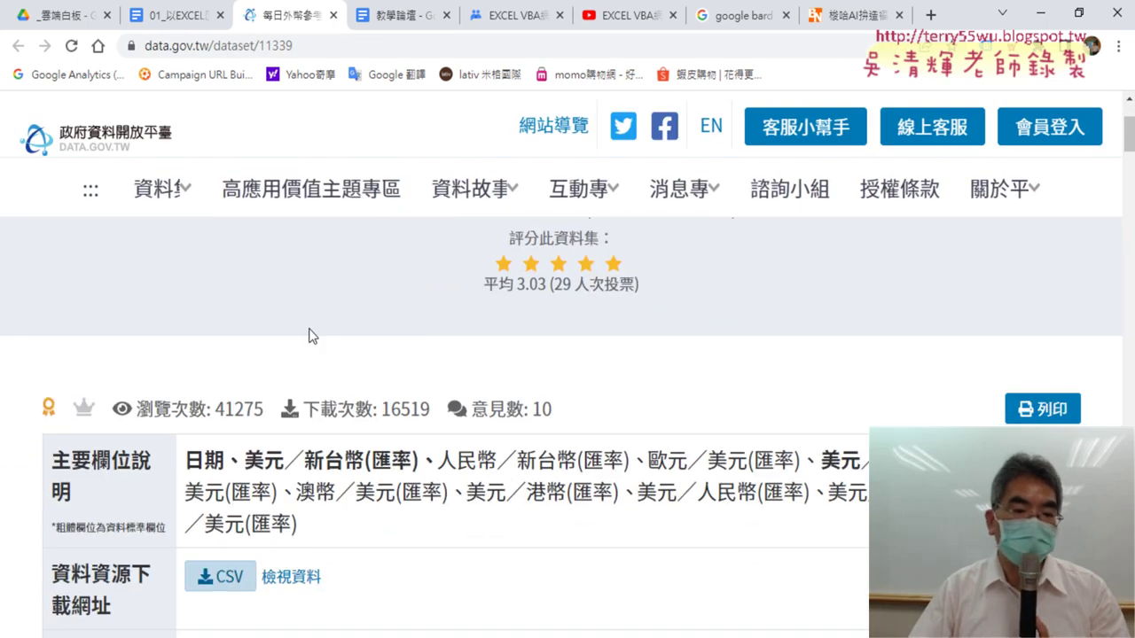
scroll(309, 336, "down", 2)
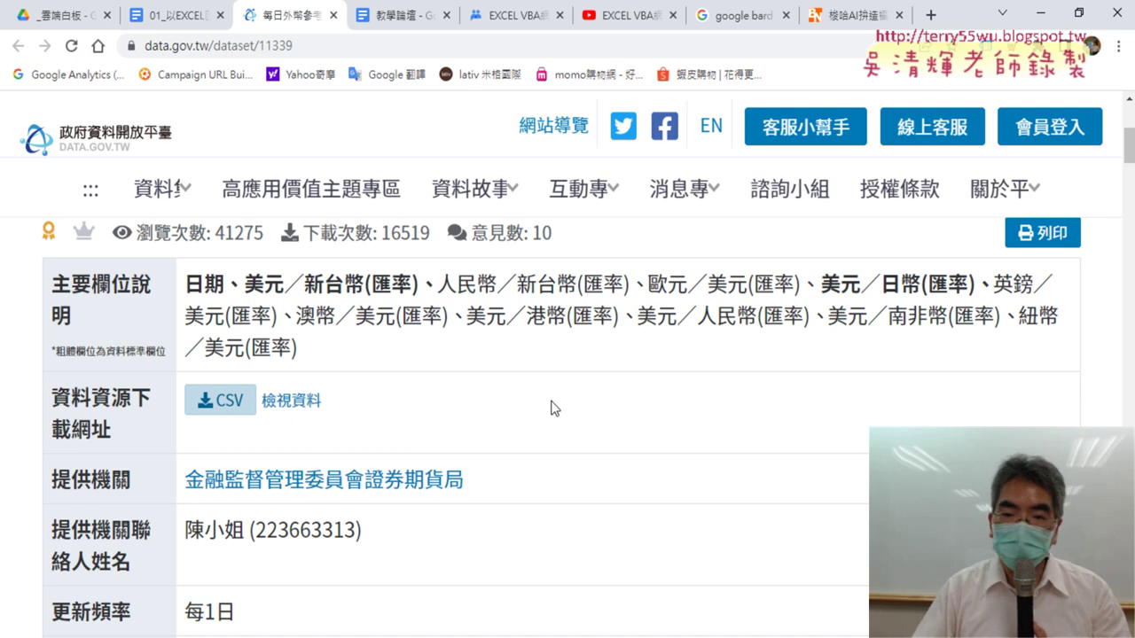
scroll(551, 408, "down", 2)
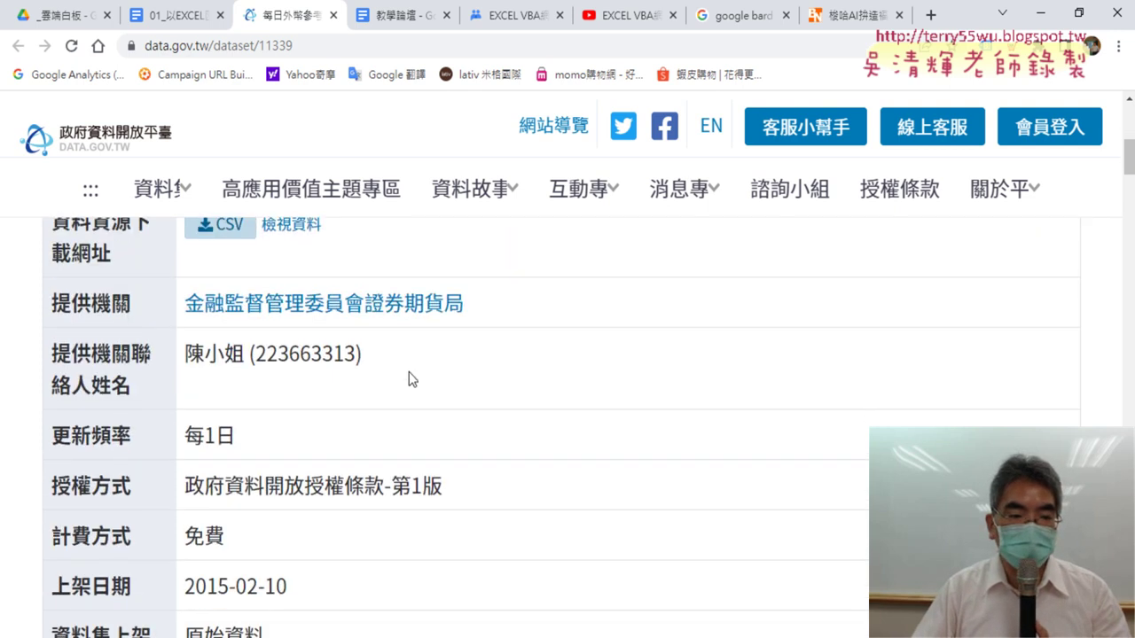
left_click_drag(410, 378, 51, 353)
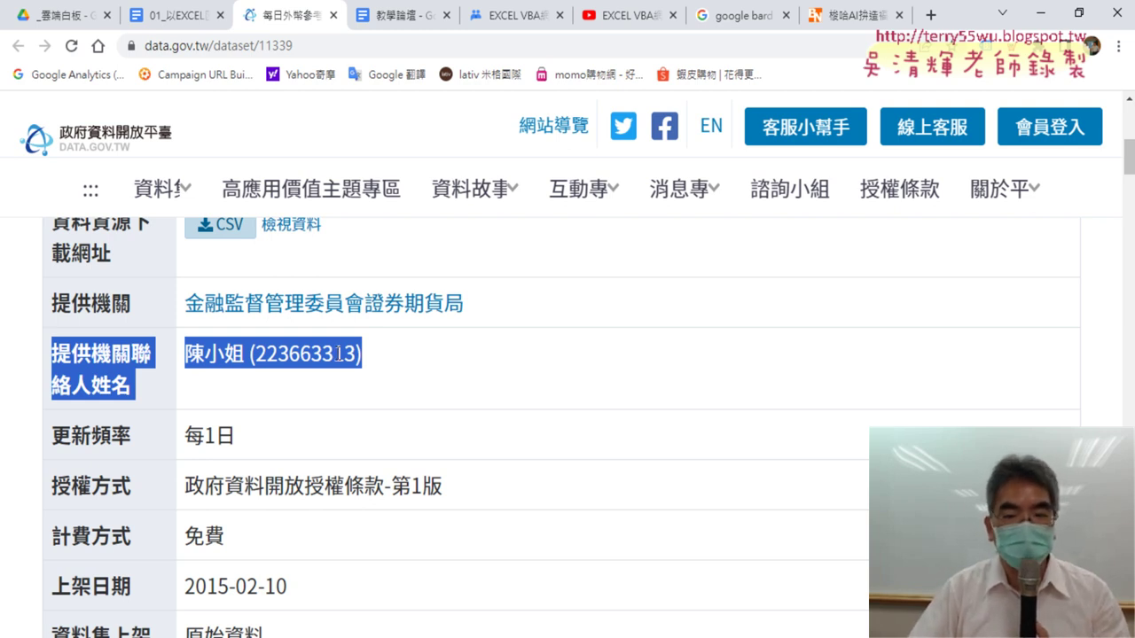
scroll(618, 386, "down", 1)
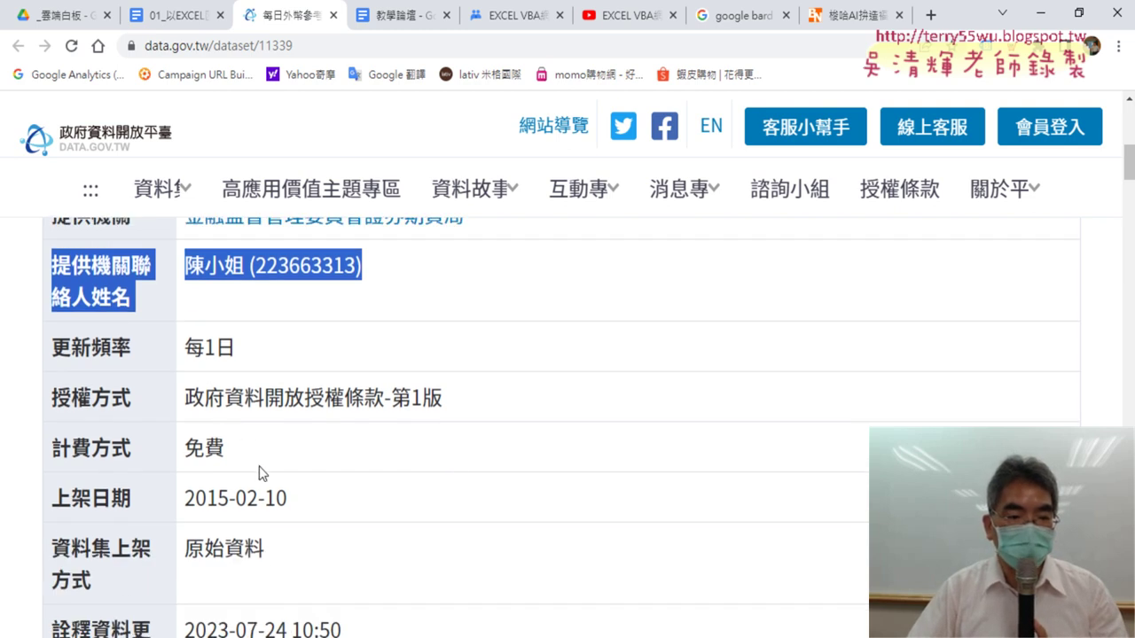
scroll(470, 470, "down", 2)
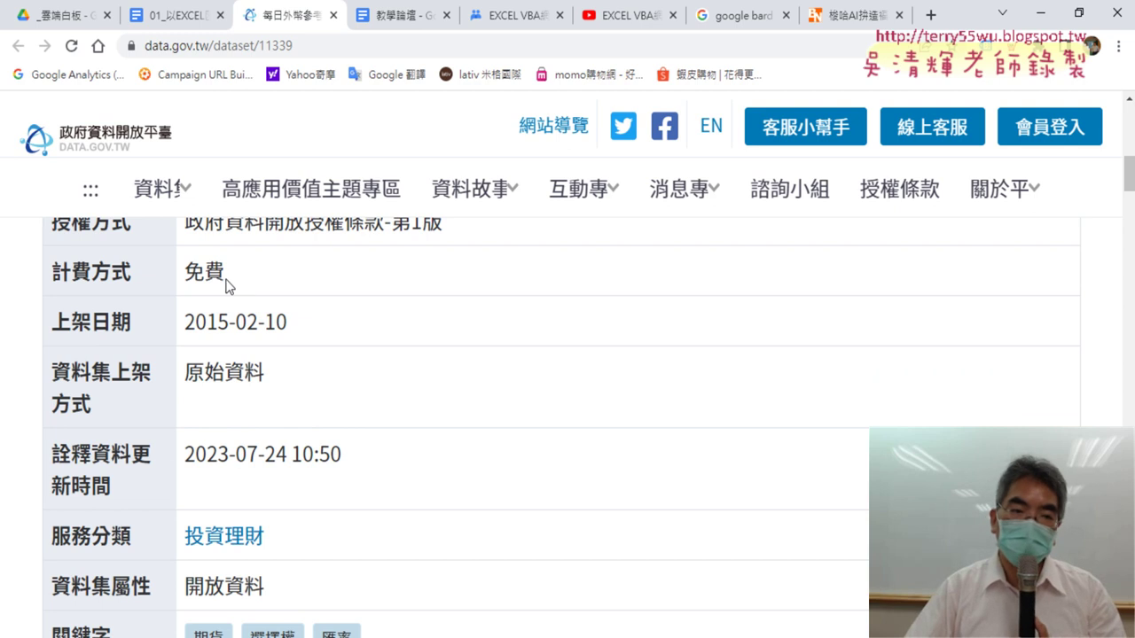
left_click_drag(233, 282, 52, 274)
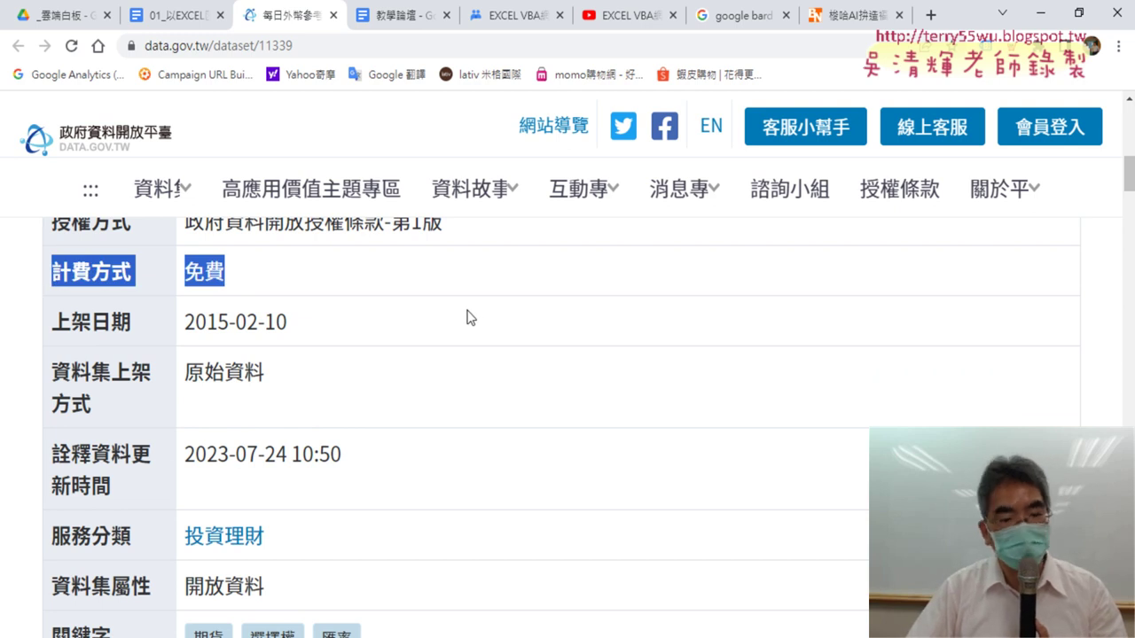
scroll(467, 316, "down", 1)
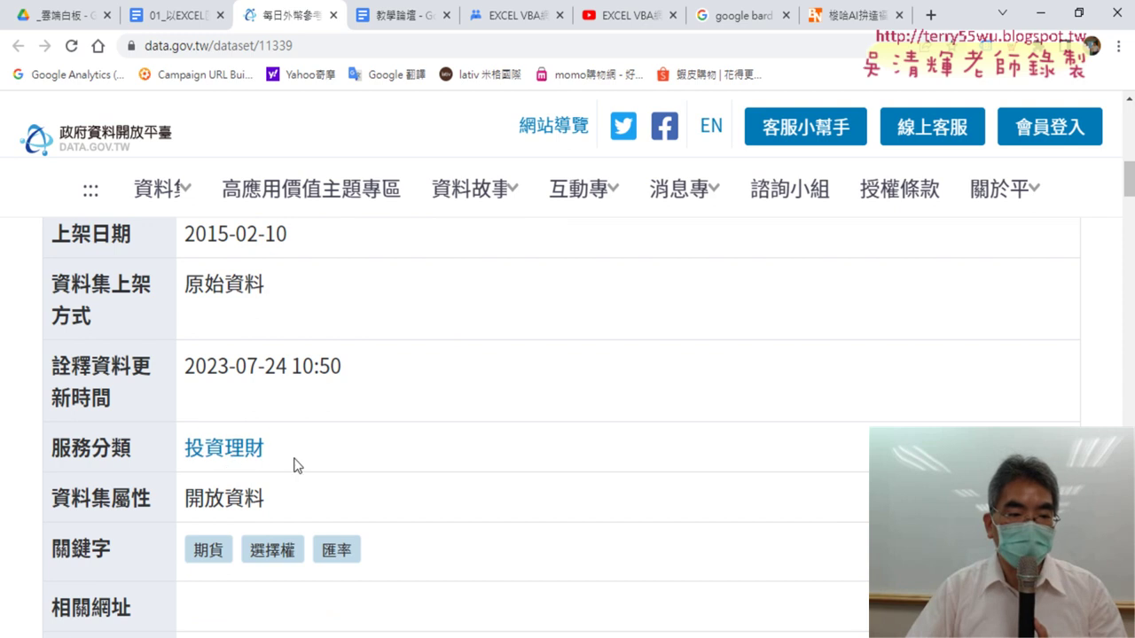
left_click_drag(297, 465, 42, 447)
left_click(373, 448)
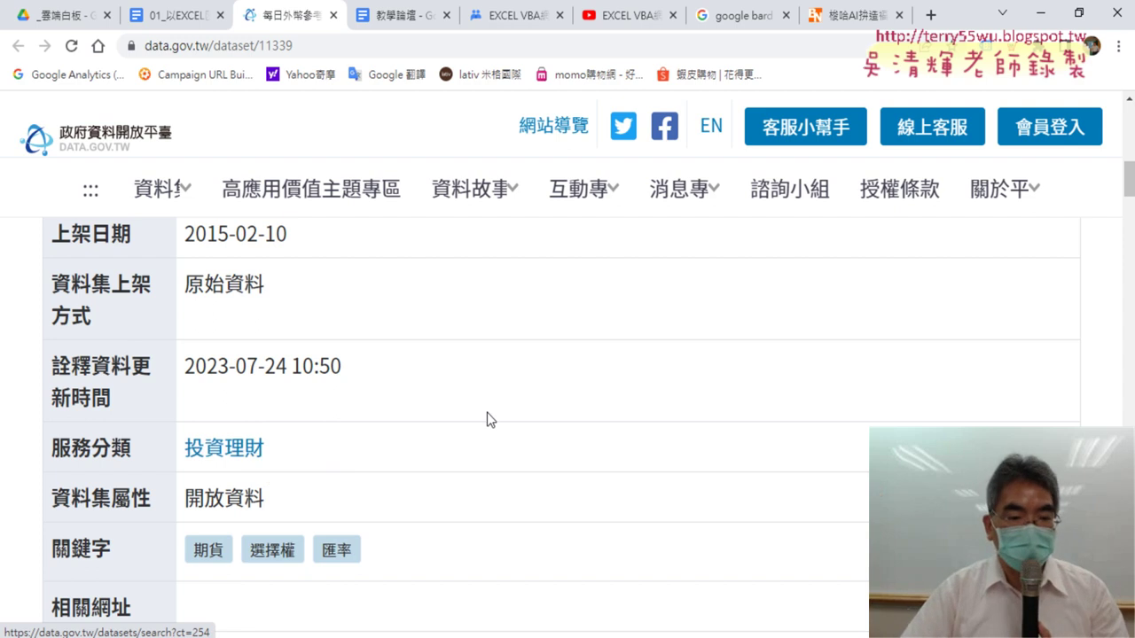
scroll(576, 383, "down", 1)
scroll(581, 372, "down", 2)
scroll(584, 361, "down", 2)
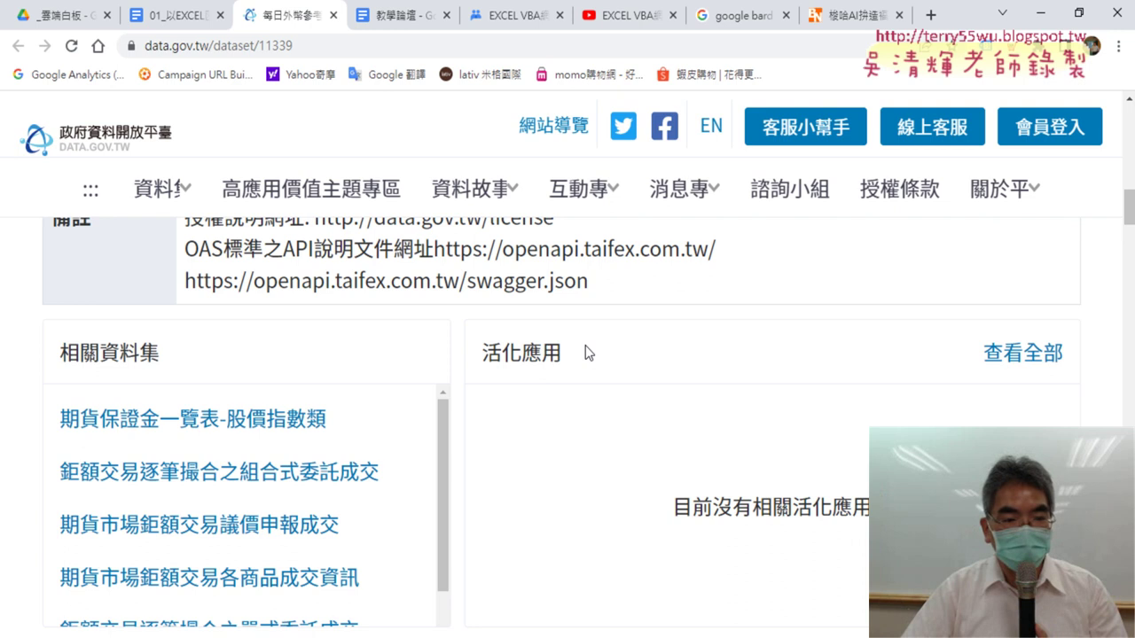
scroll(584, 353, "down", 1)
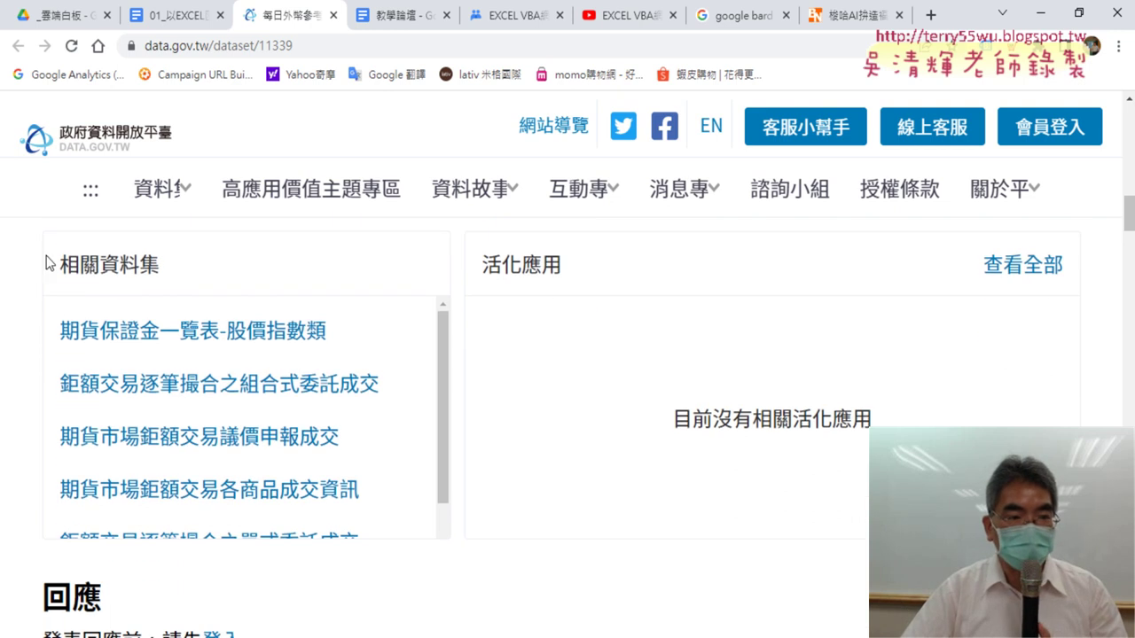
left_click_drag(49, 263, 161, 266)
scroll(414, 382, "down", 1)
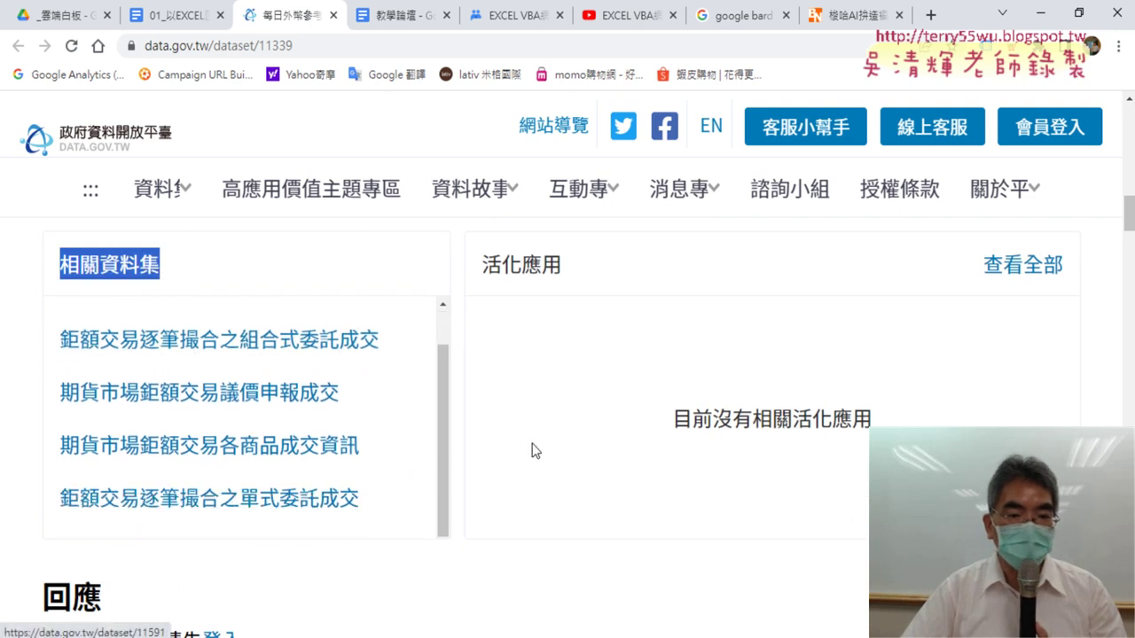
scroll(532, 451, "down", 2)
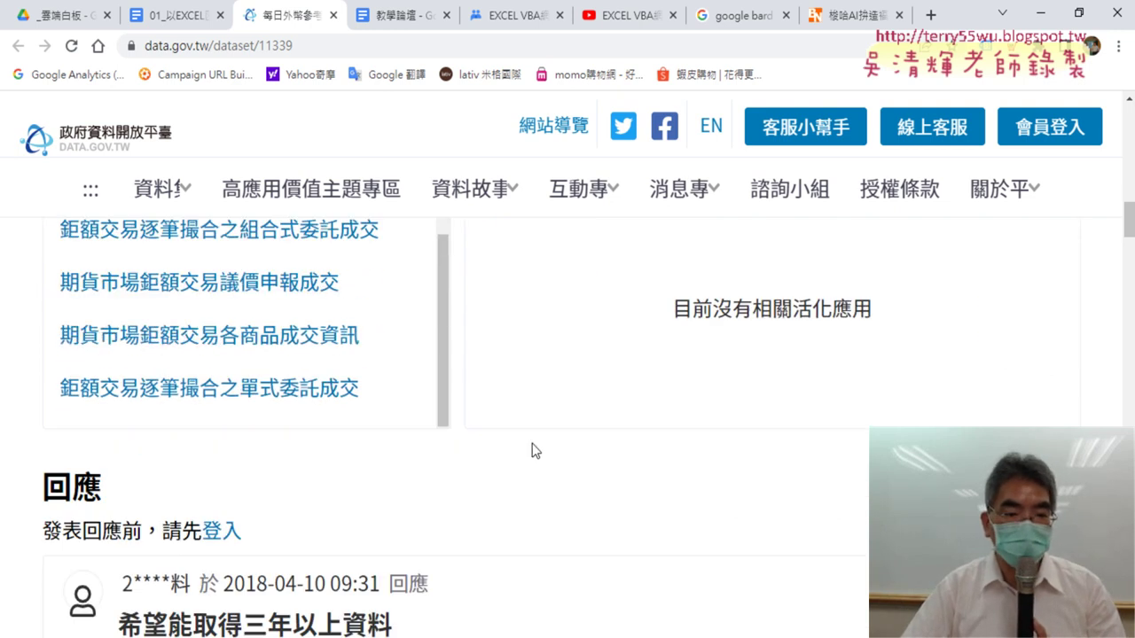
scroll(532, 451, "down", 1)
scroll(532, 443, "down", 1)
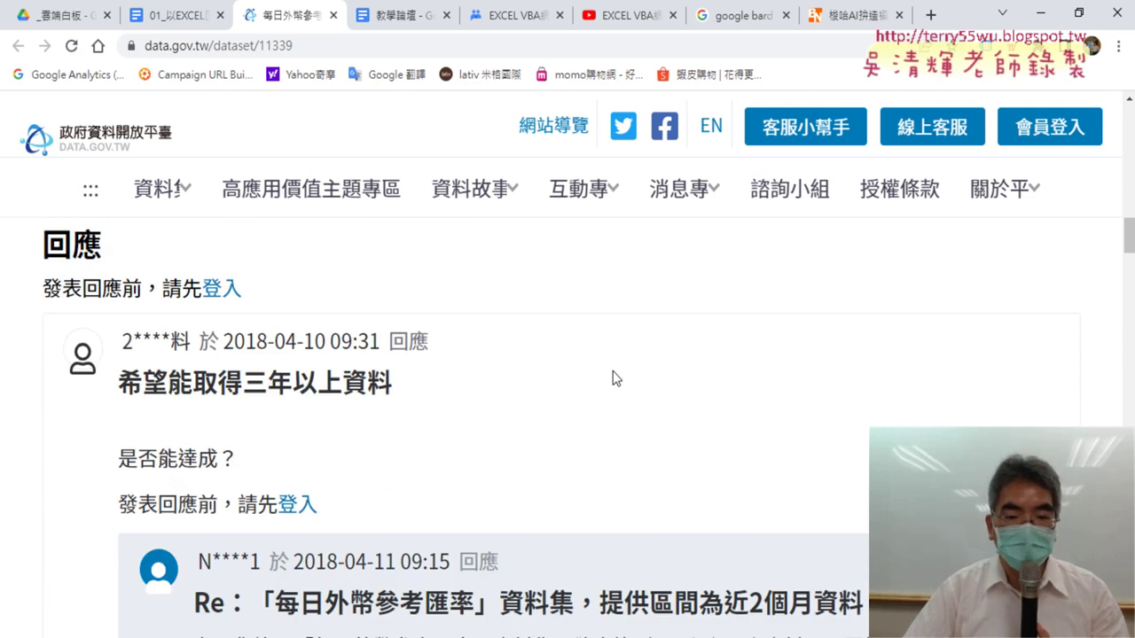
scroll(616, 378, "down", 2)
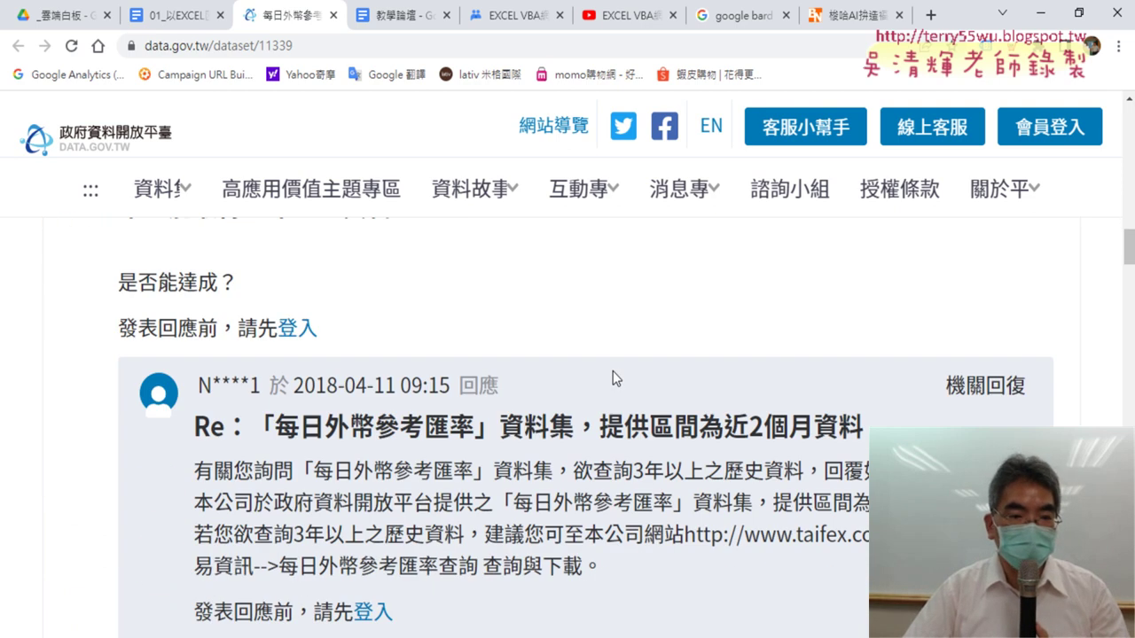
scroll(617, 379, "up", 1)
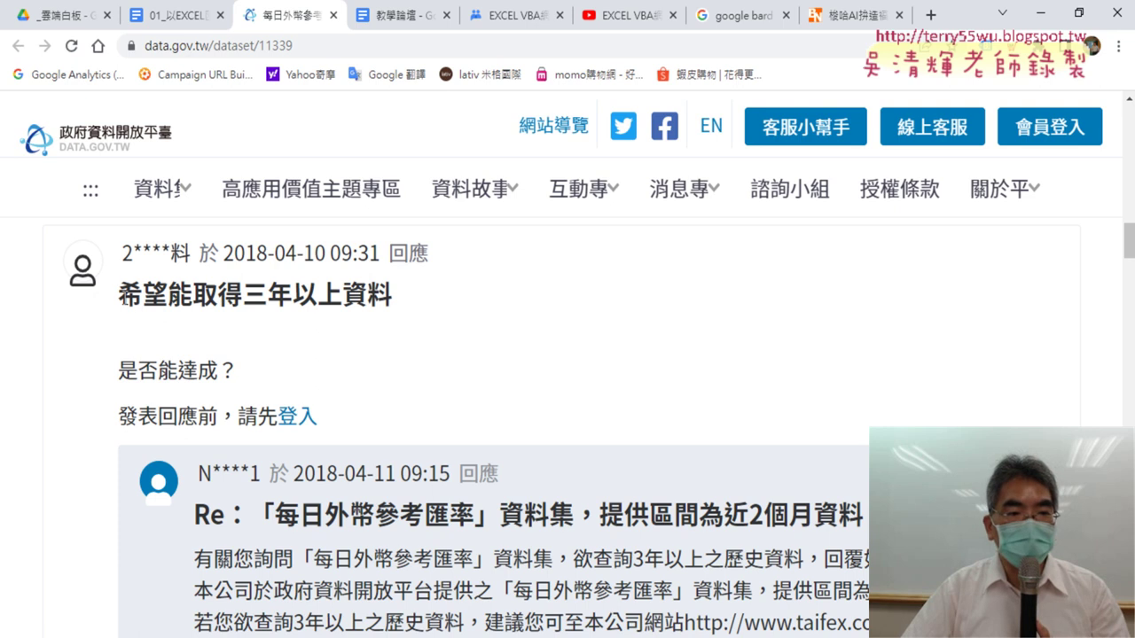
Select the 2018-04-10 comment title 希望能取得三年以上資料 on the dataset page.
left_click_drag(121, 297, 408, 302)
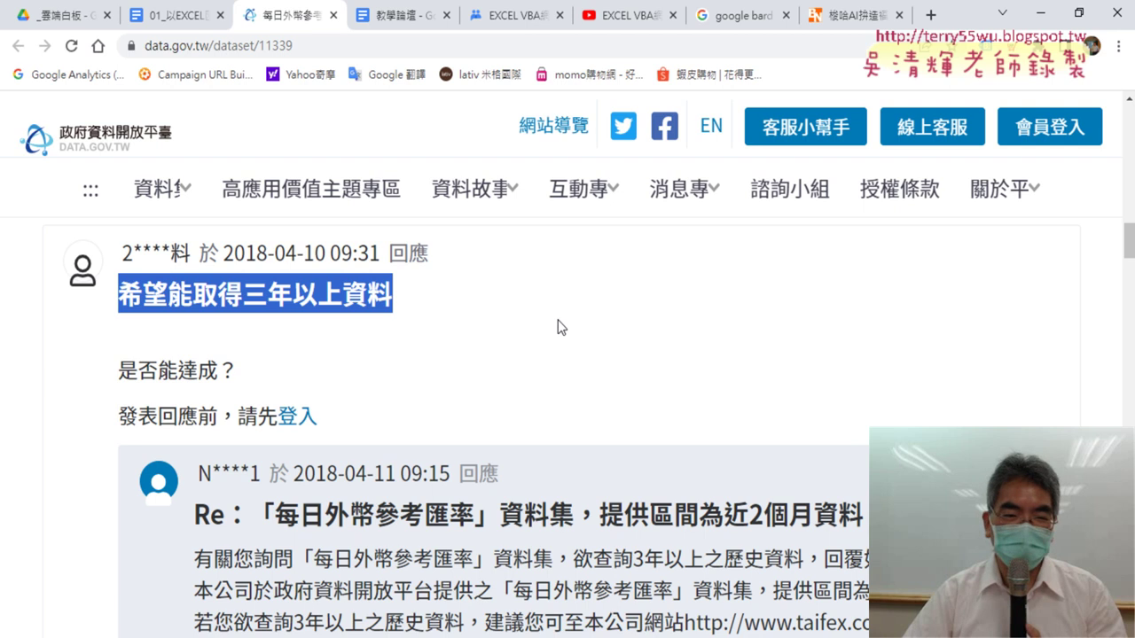
Scroll to the agency's reply and select the TAIFEX web address in its text.
scroll(571, 327, "down", 1)
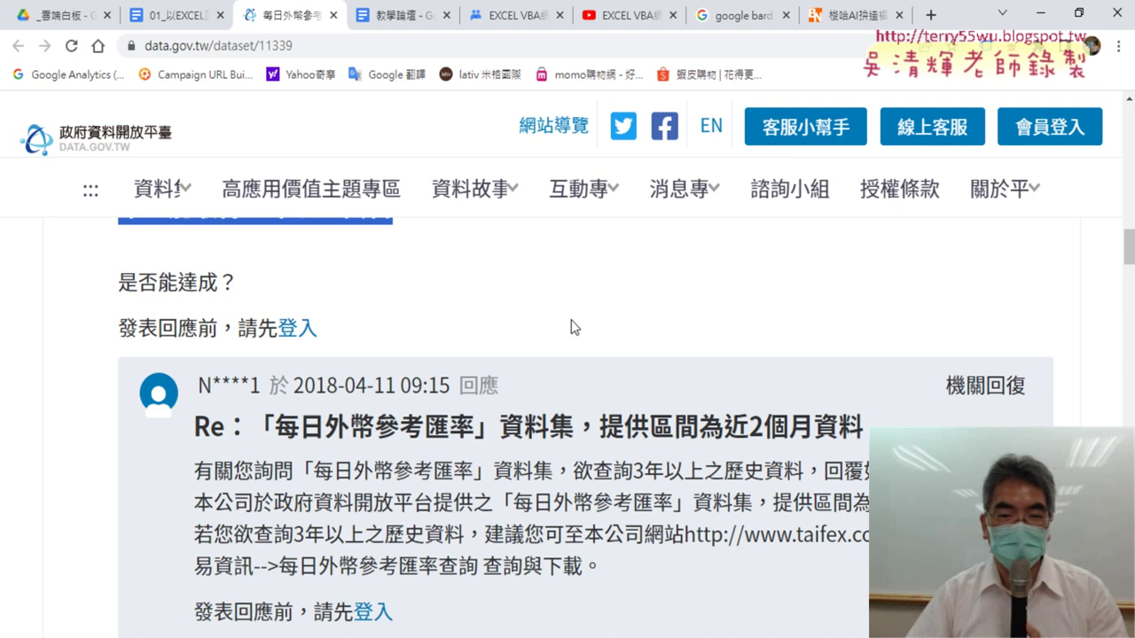
scroll(570, 327, "down", 1)
scroll(570, 327, "down", 1)
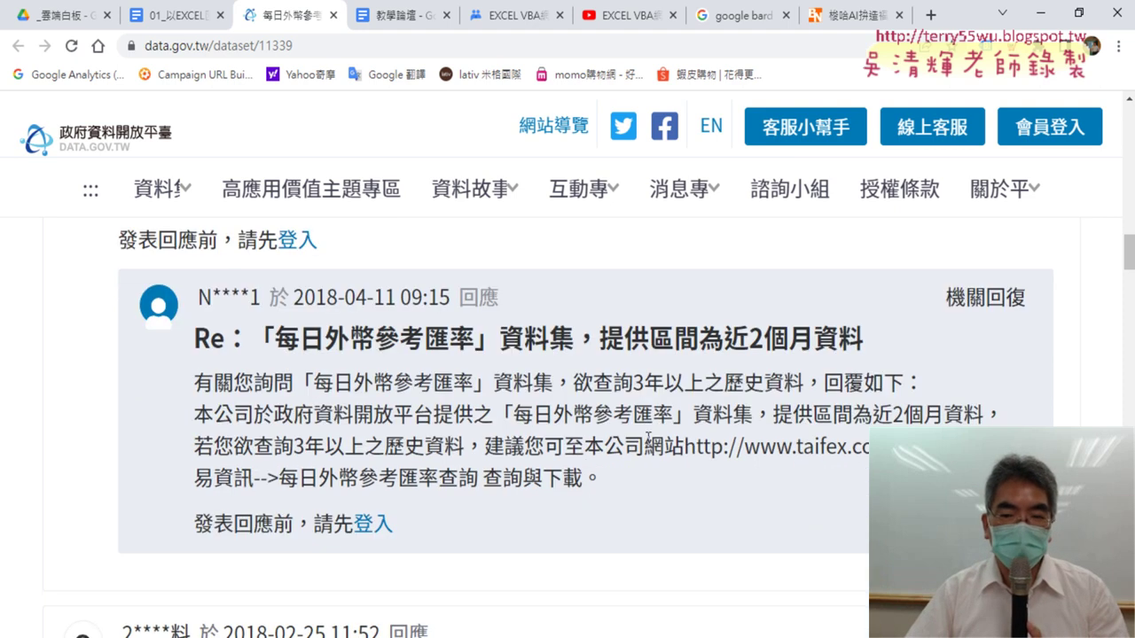
left_click_drag(264, 337, 886, 359)
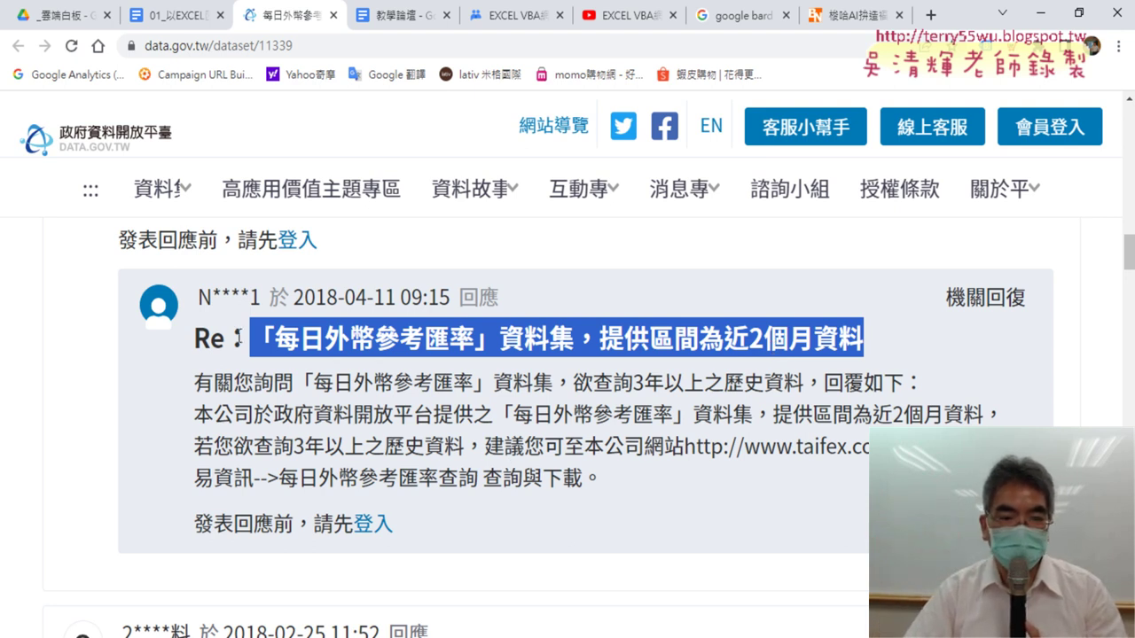
left_click_drag(679, 448, 869, 447)
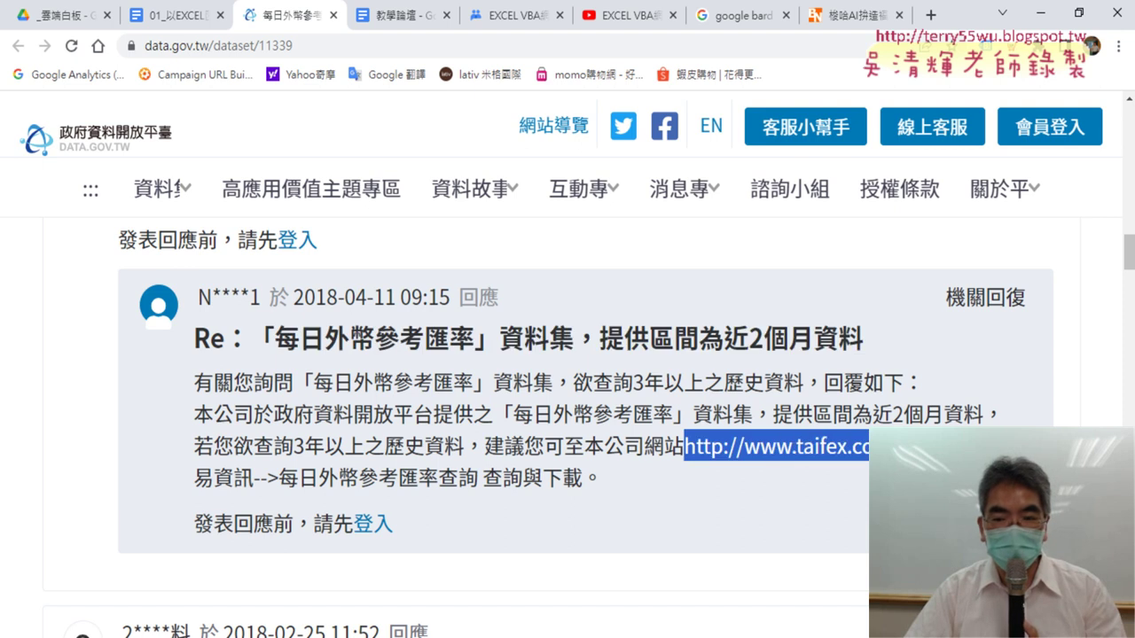
right_click(844, 452)
Open the TAIFEX site's 交易資訊 > 每日外幣參考匯率查詢 page, zoomed out to show the rate table.
left_click(878, 486)
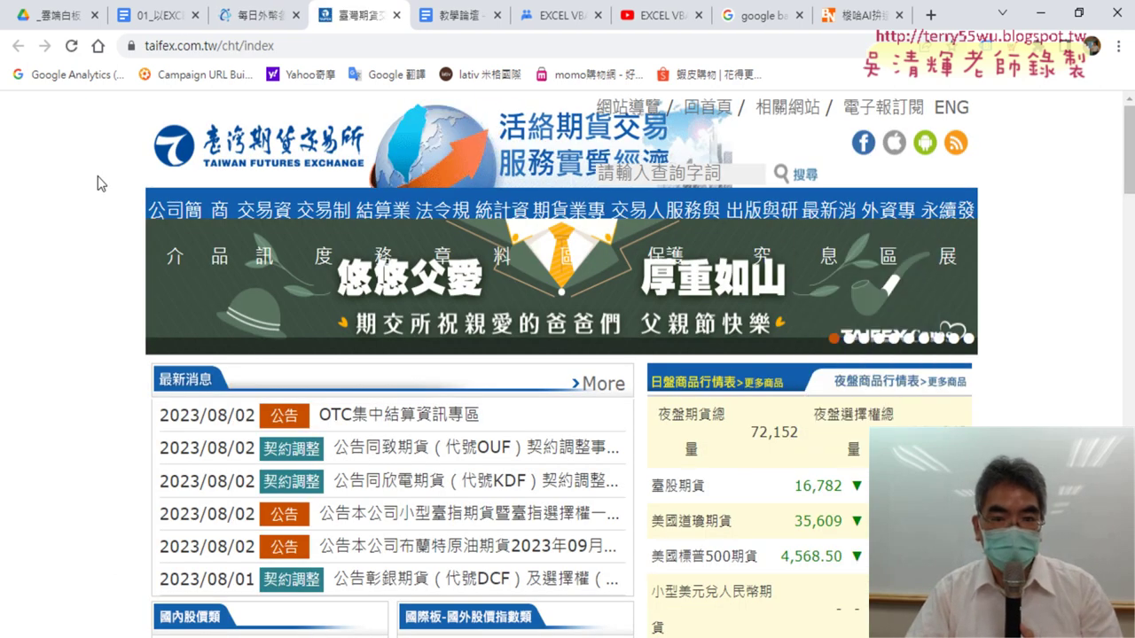
mouse_move(264, 209)
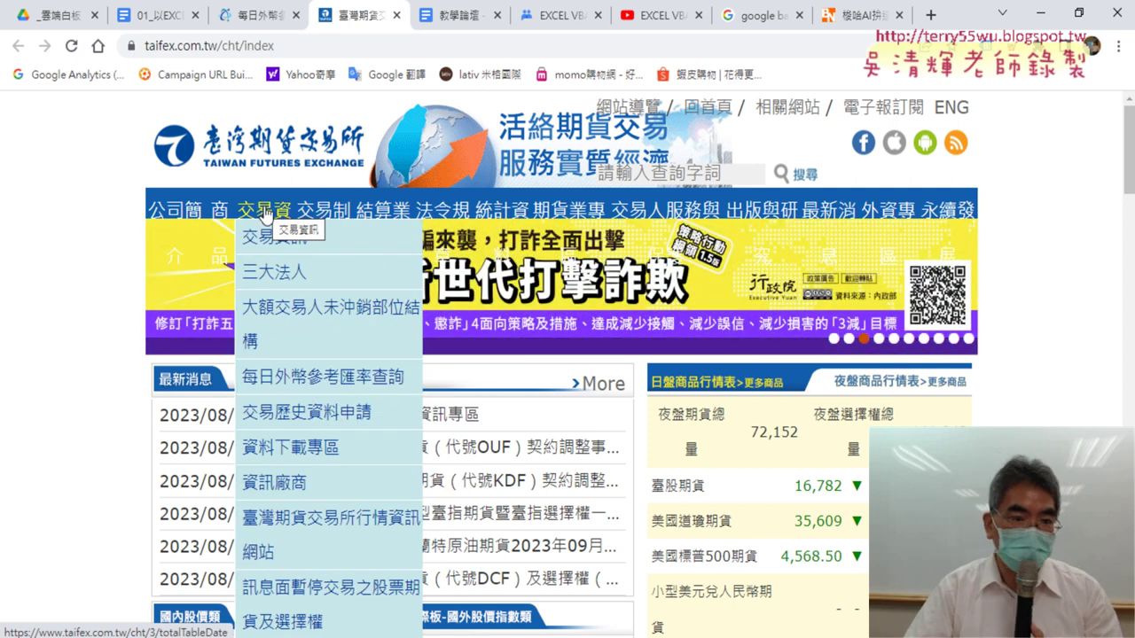
left_click(342, 383)
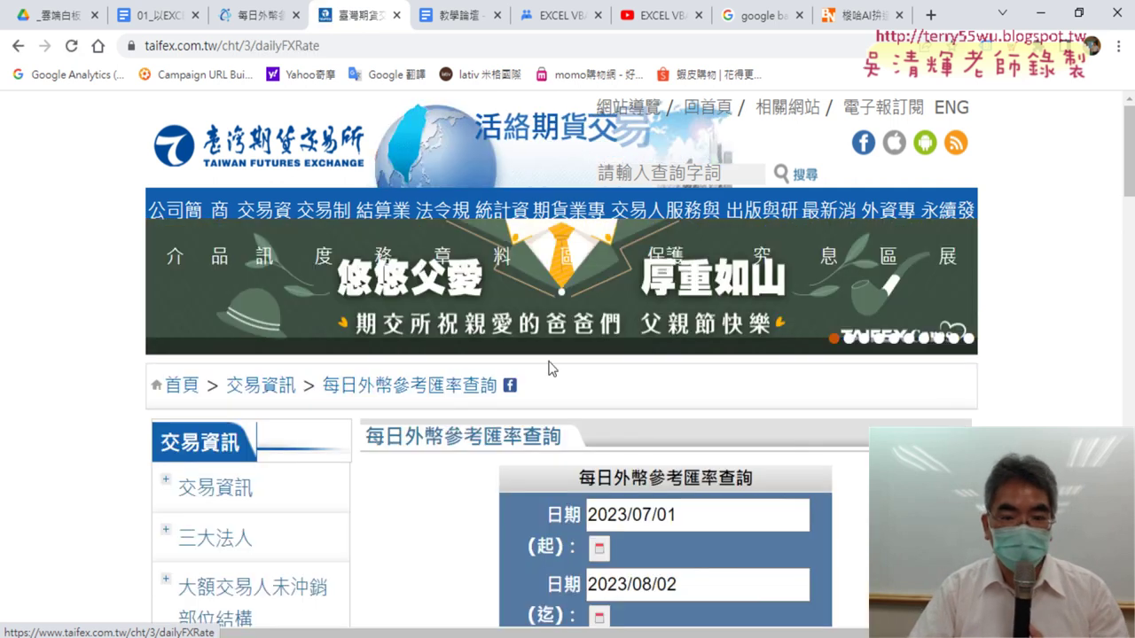
scroll(975, 377, "down", 2)
scroll(973, 346, "down", 2)
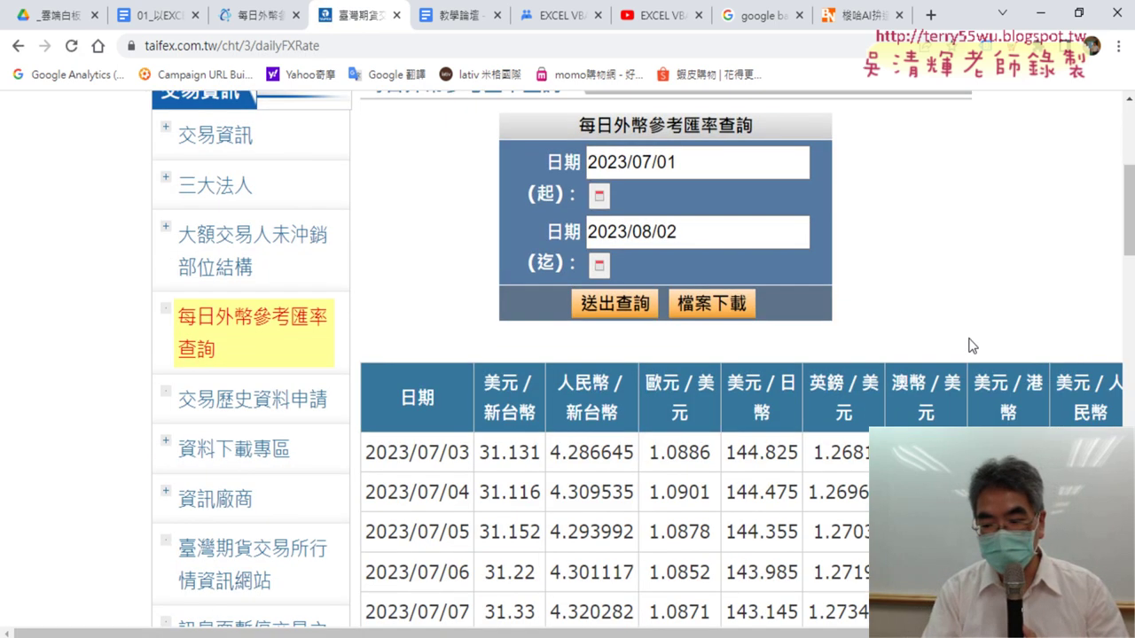
key("ctrl+minus")
key("ctrl+minus")
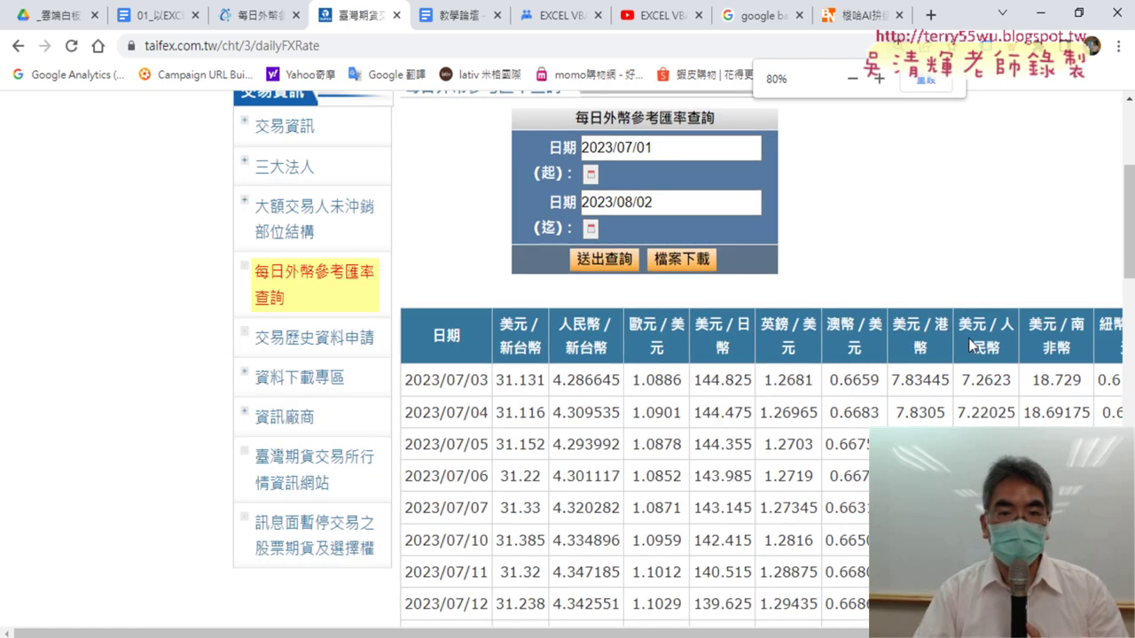
Change the query's start year to 2022 and submit the date range.
left_click(623, 146)
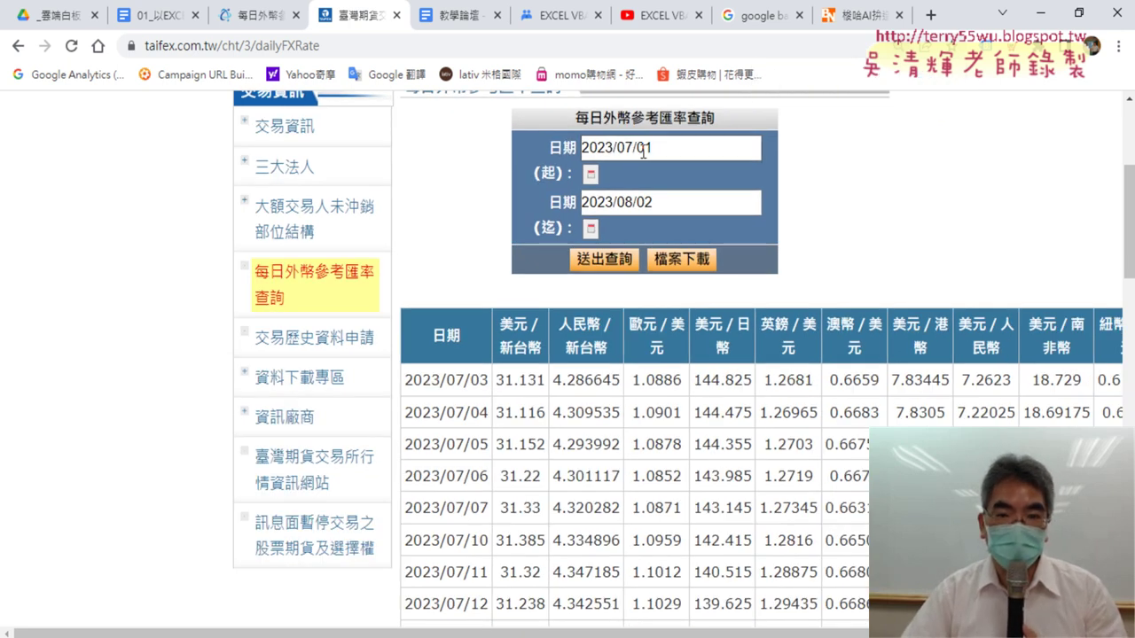
left_click(610, 202)
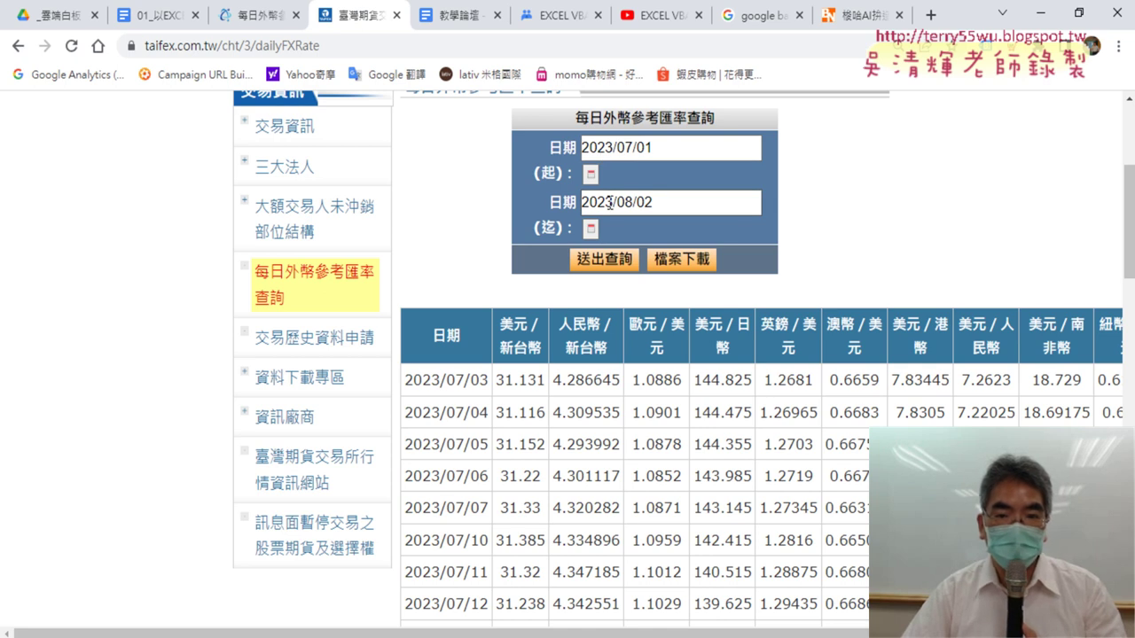
left_click(618, 154)
left_click_drag(614, 149, 605, 149)
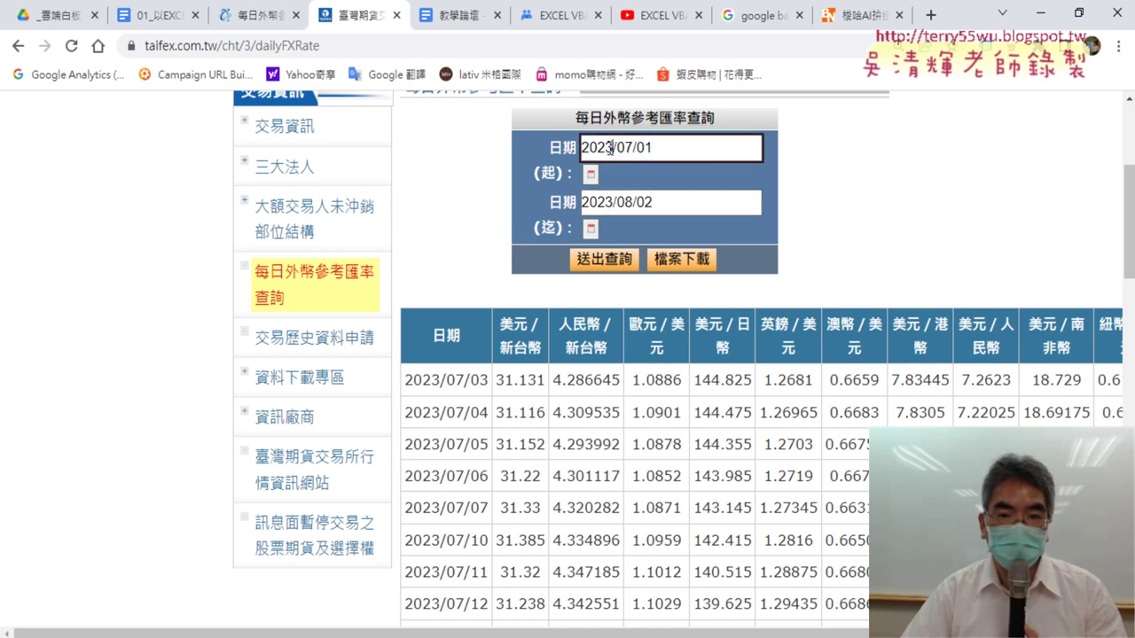
type("2")
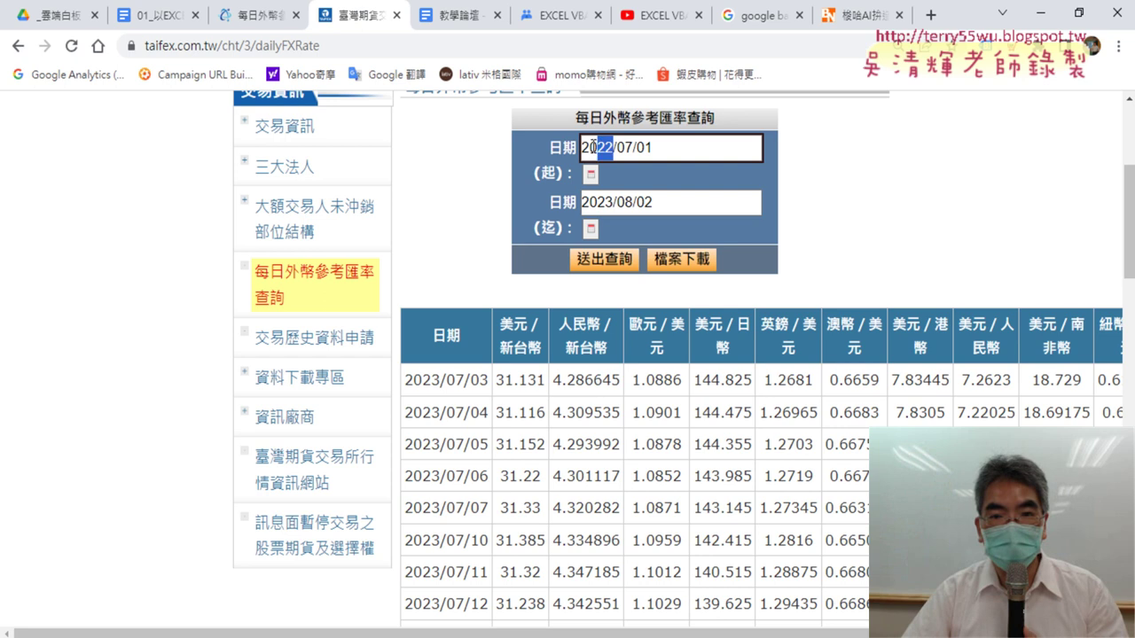
mouse_move(653, 148)
left_mouse_down()
mouse_move(640, 149)
mouse_move(625, 189)
mouse_move(640, 202)
left_mouse_up()
left_click(655, 204)
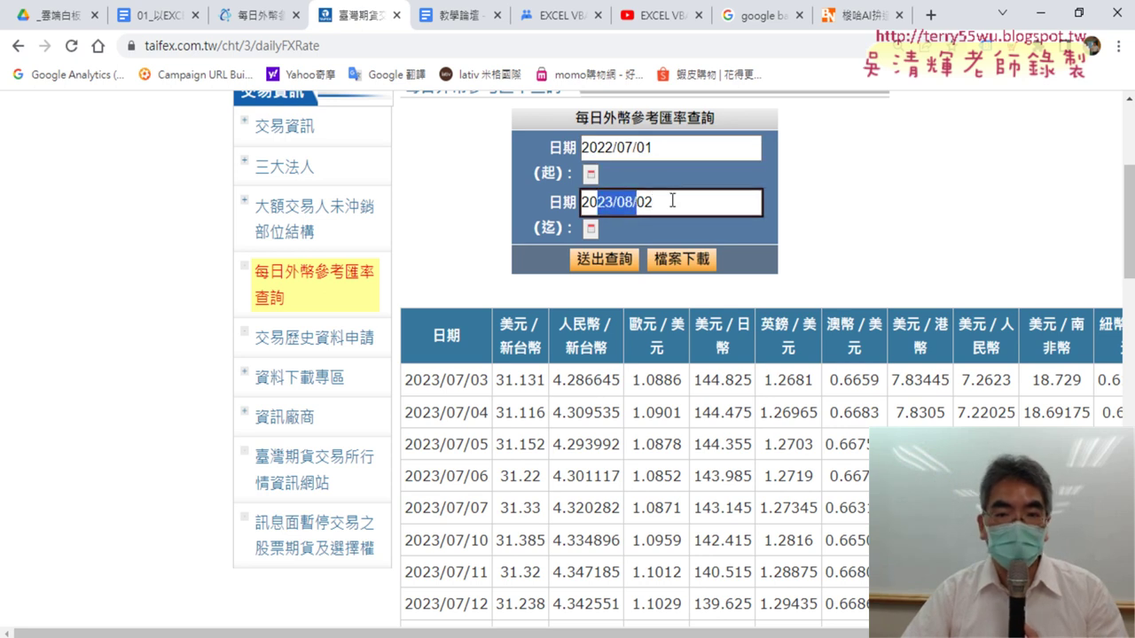
left_click(673, 202)
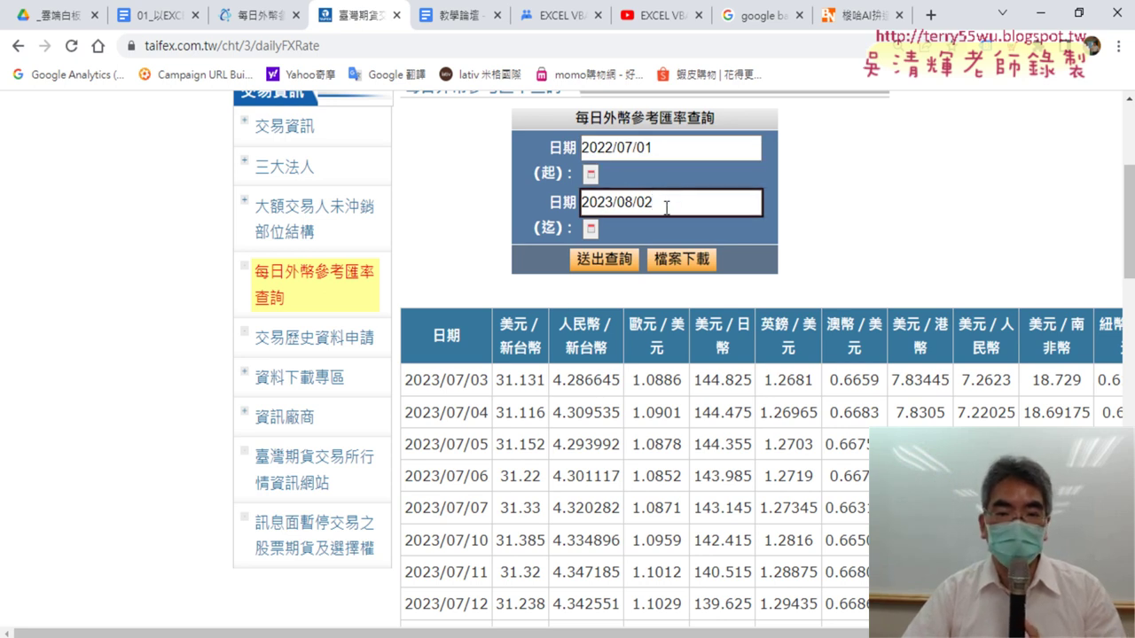
left_click(600, 260)
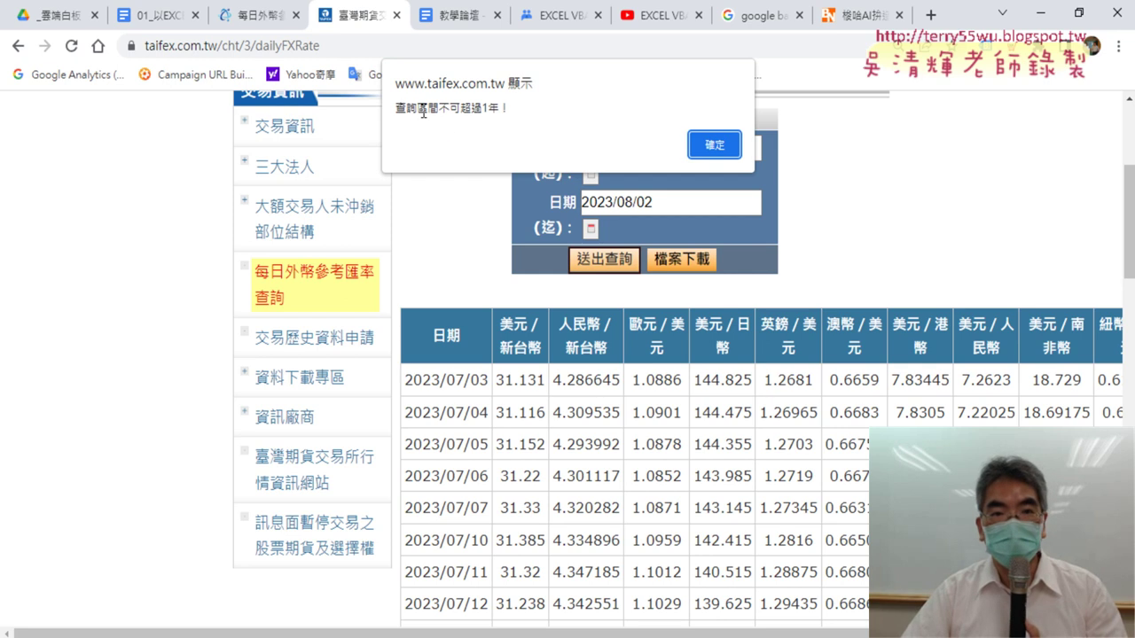
Dismiss the one-year limit warning, set the start date to 2022/08/02, and resubmit.
left_click_drag(423, 113, 515, 110)
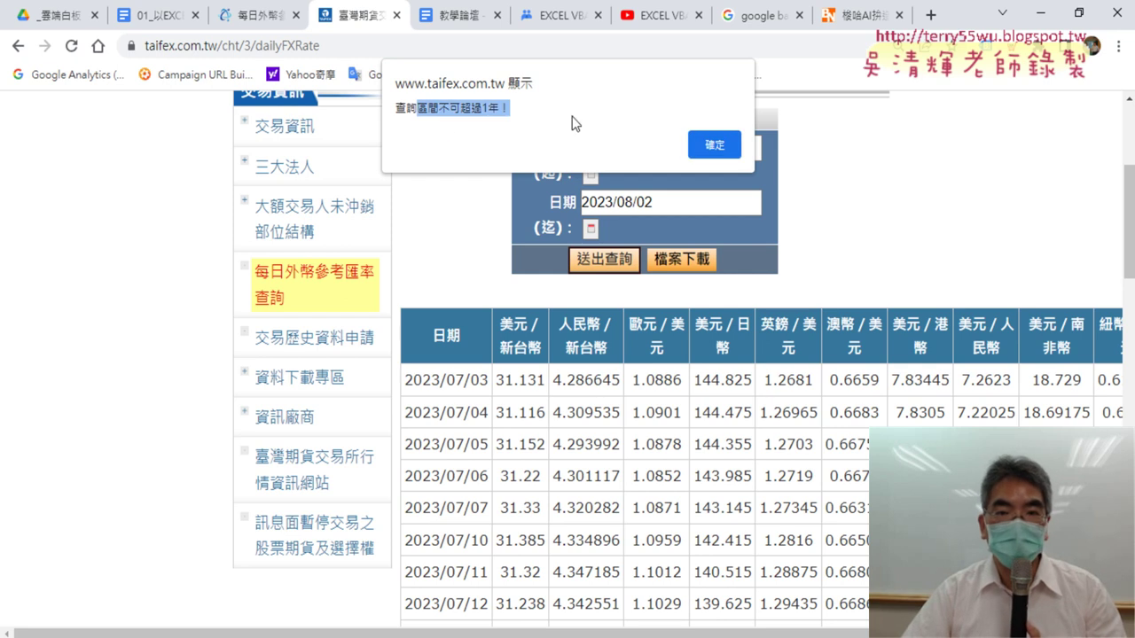
left_click(718, 147)
left_click(632, 148)
key("BackSpace")
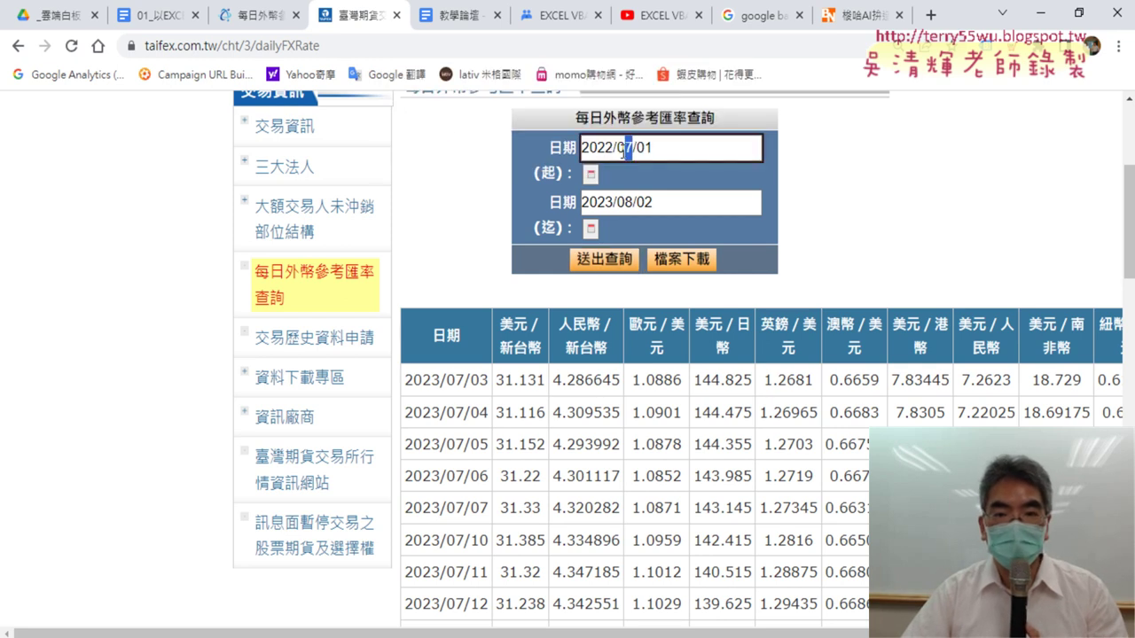
type("8")
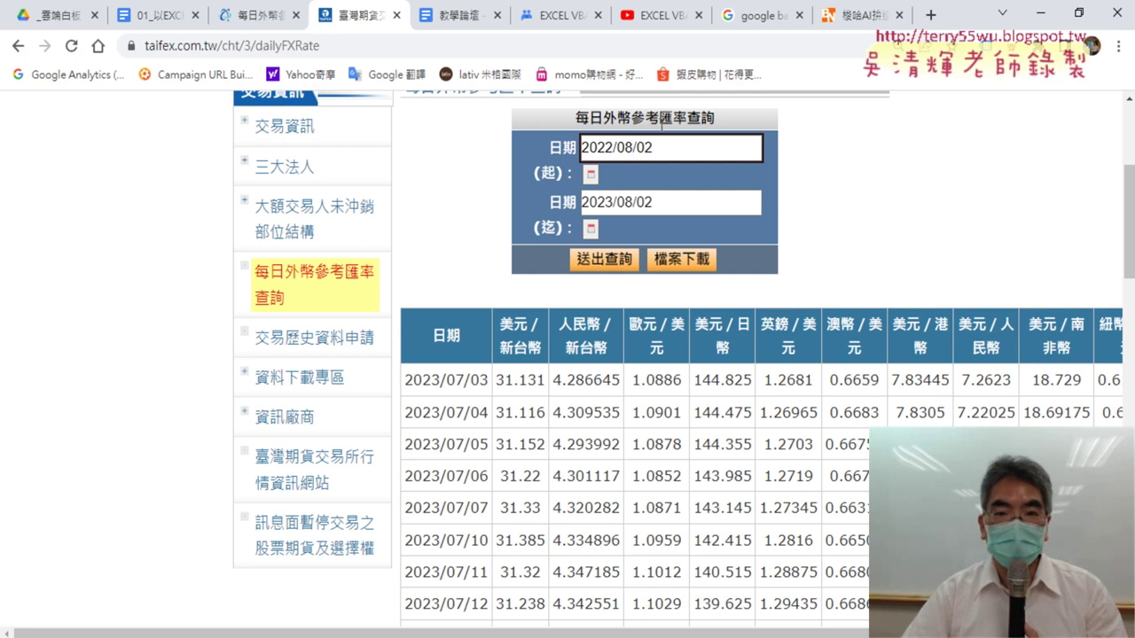
left_click(606, 262)
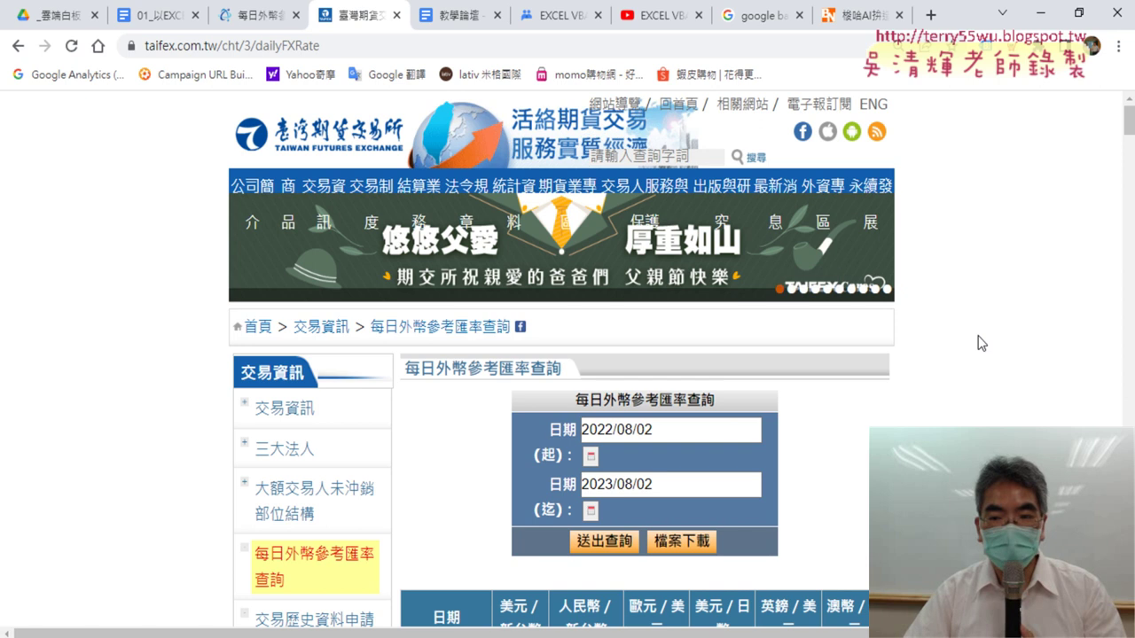
scroll(817, 325, "down", 5)
scroll(818, 324, "down", 1)
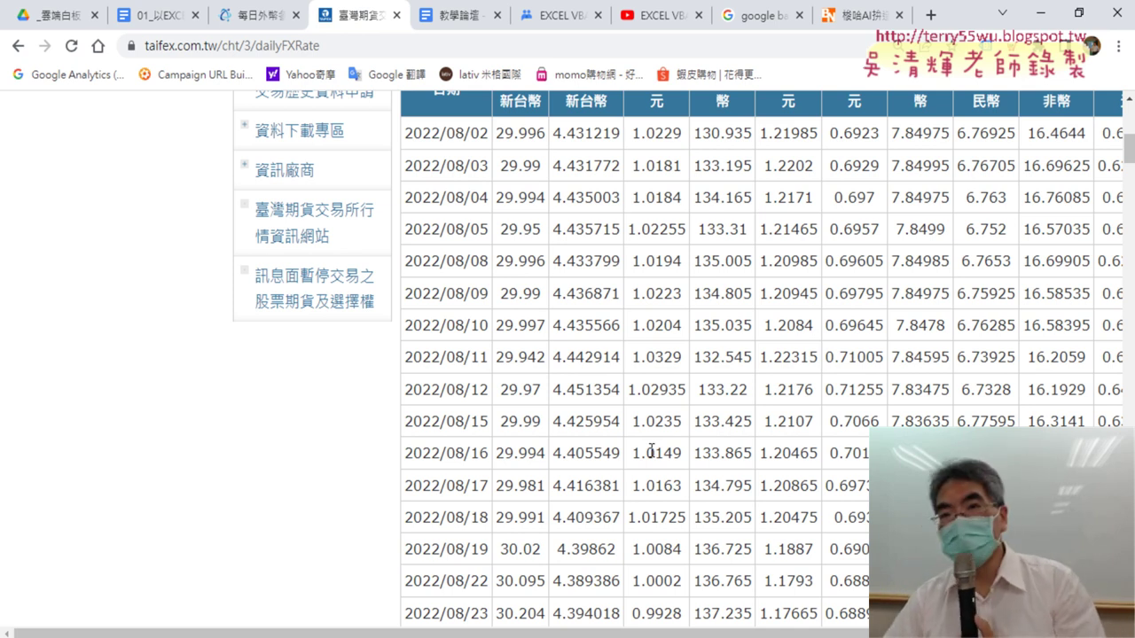
scroll(652, 452, "up", 2)
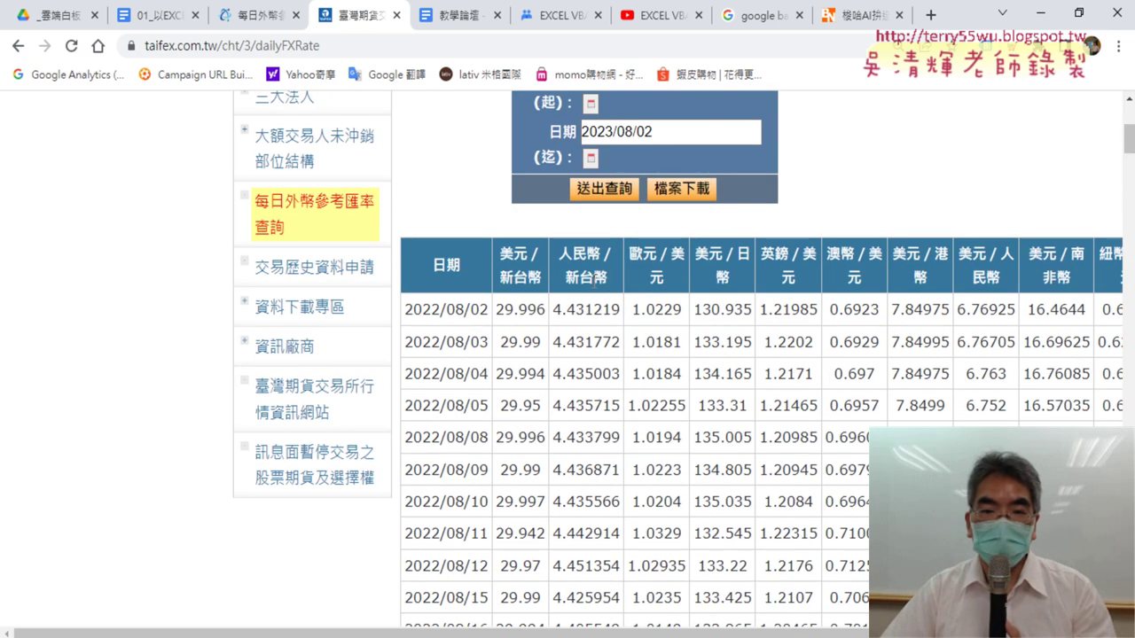
right_click(599, 270)
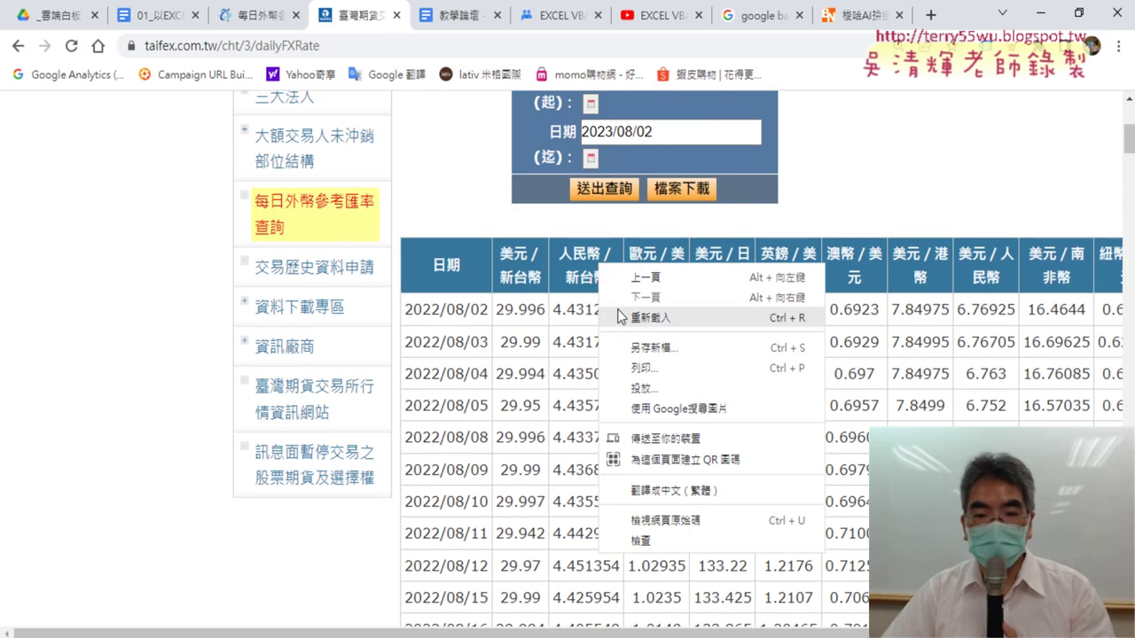
left_click(706, 519)
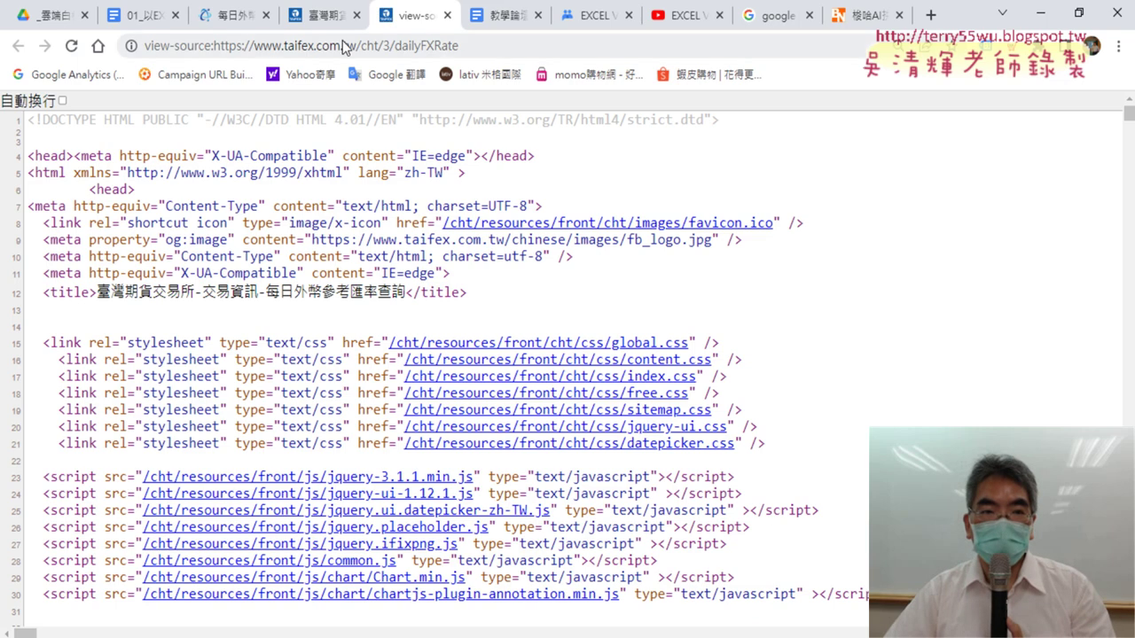
left_click(328, 18)
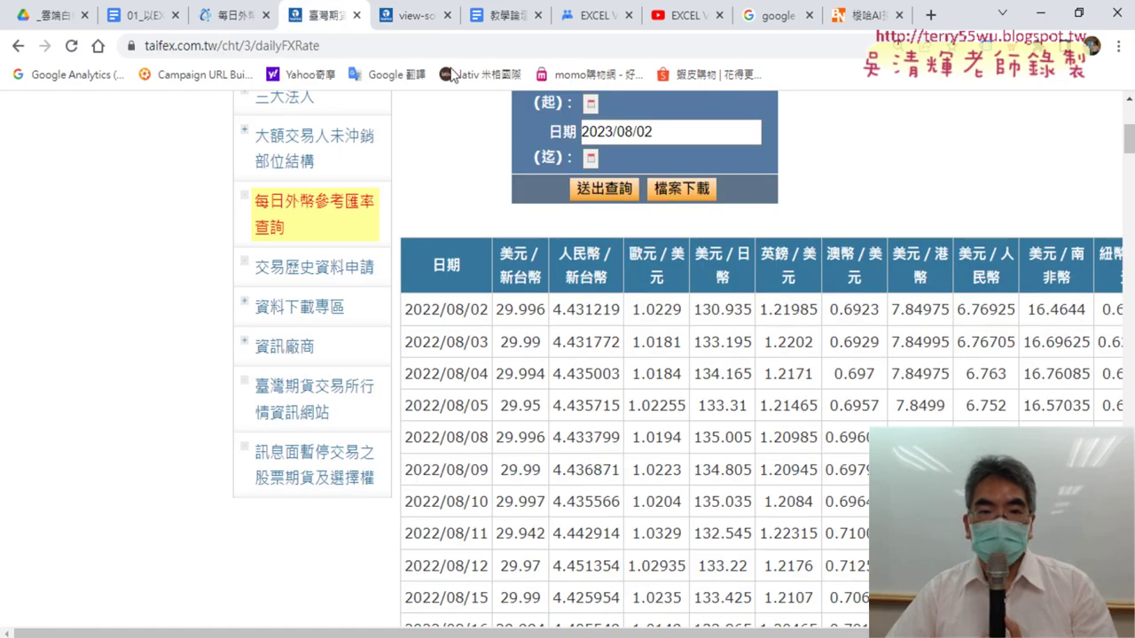
left_click(409, 15)
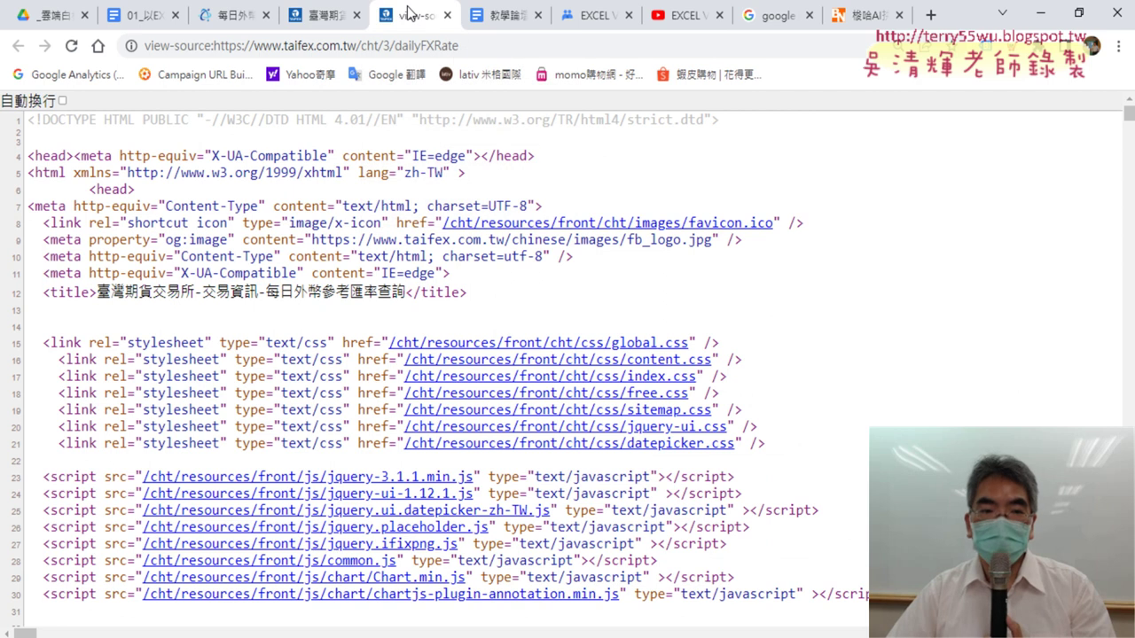
scroll(932, 292, "down", 4)
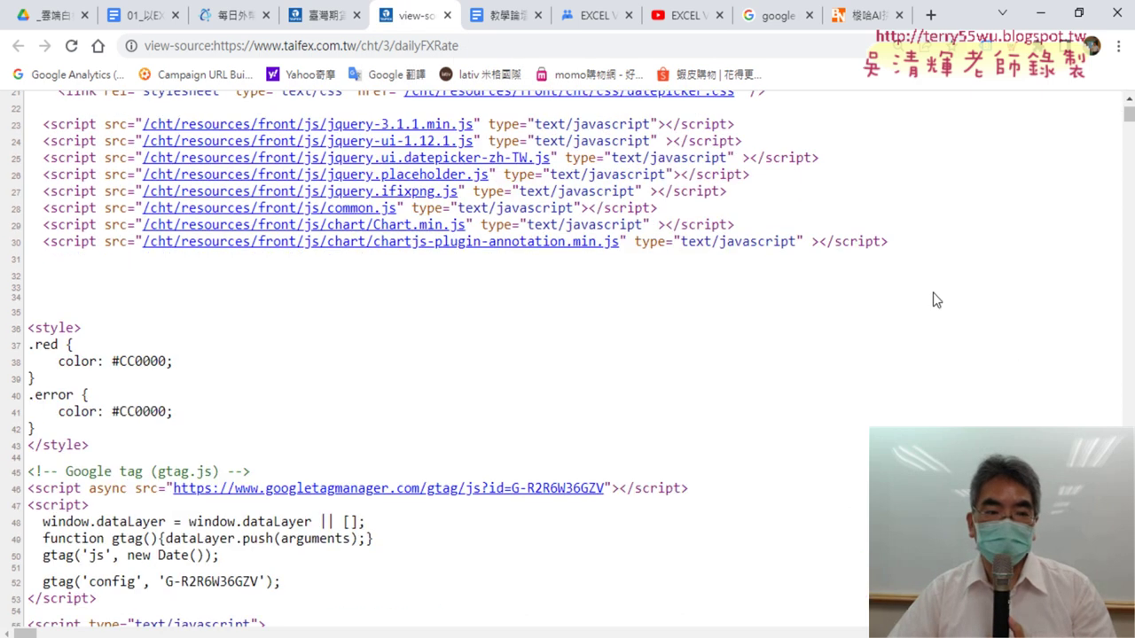
scroll(933, 293, "down", 3)
scroll(933, 300, "down", 3)
scroll(932, 299, "down", 3)
scroll(932, 299, "down", 3)
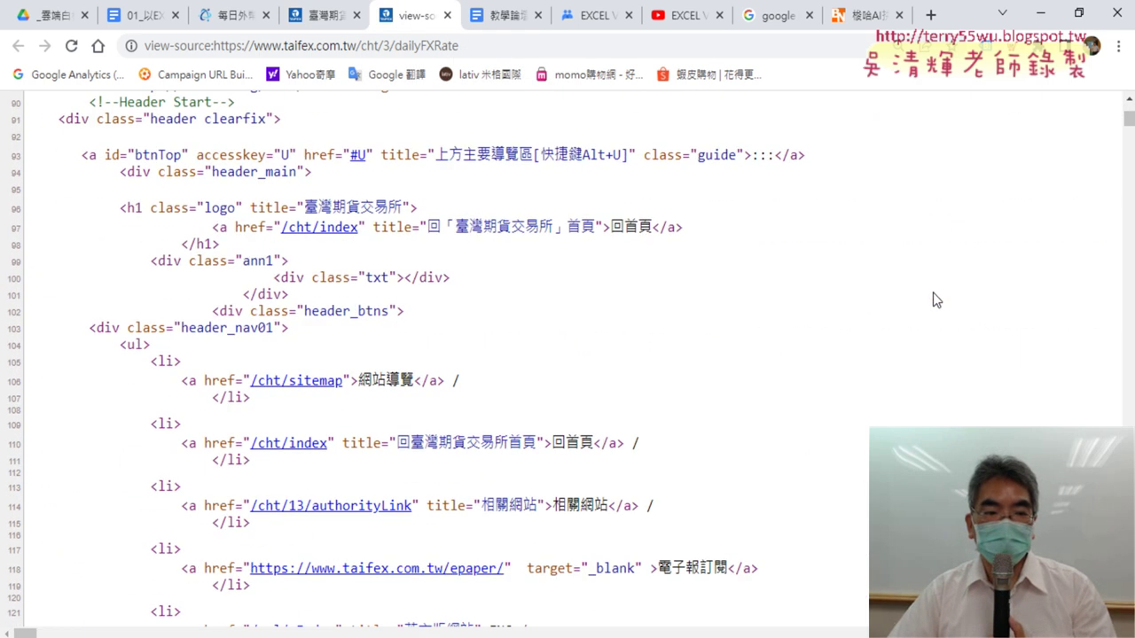
scroll(933, 300, "down", 2)
scroll(932, 300, "down", 3)
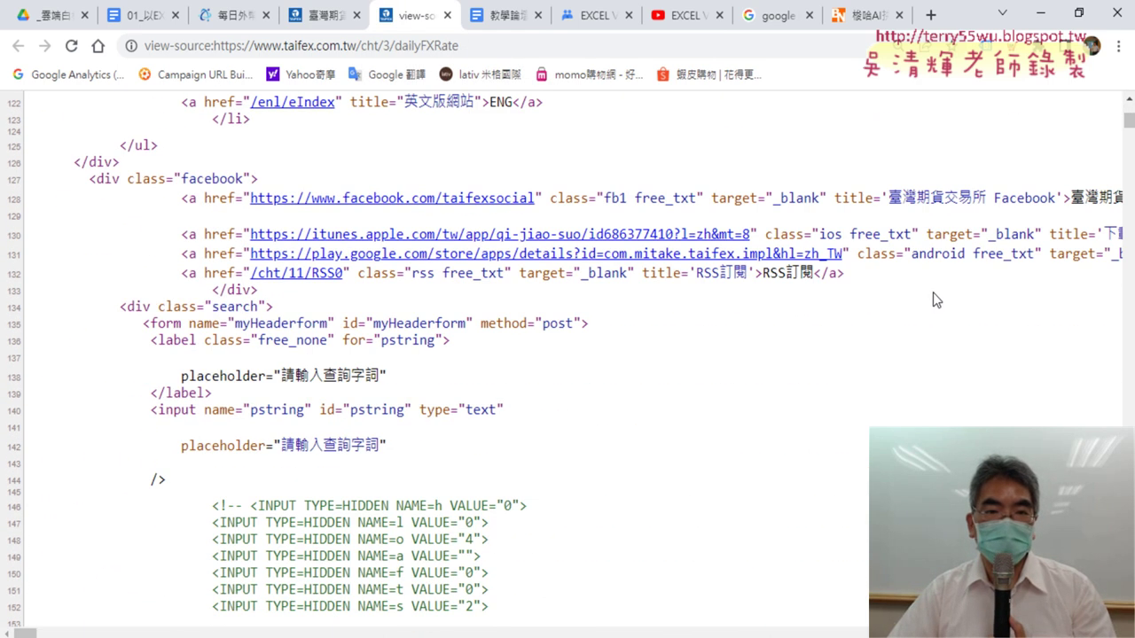
left_click(449, 15)
scroll(864, 204, "up", 1)
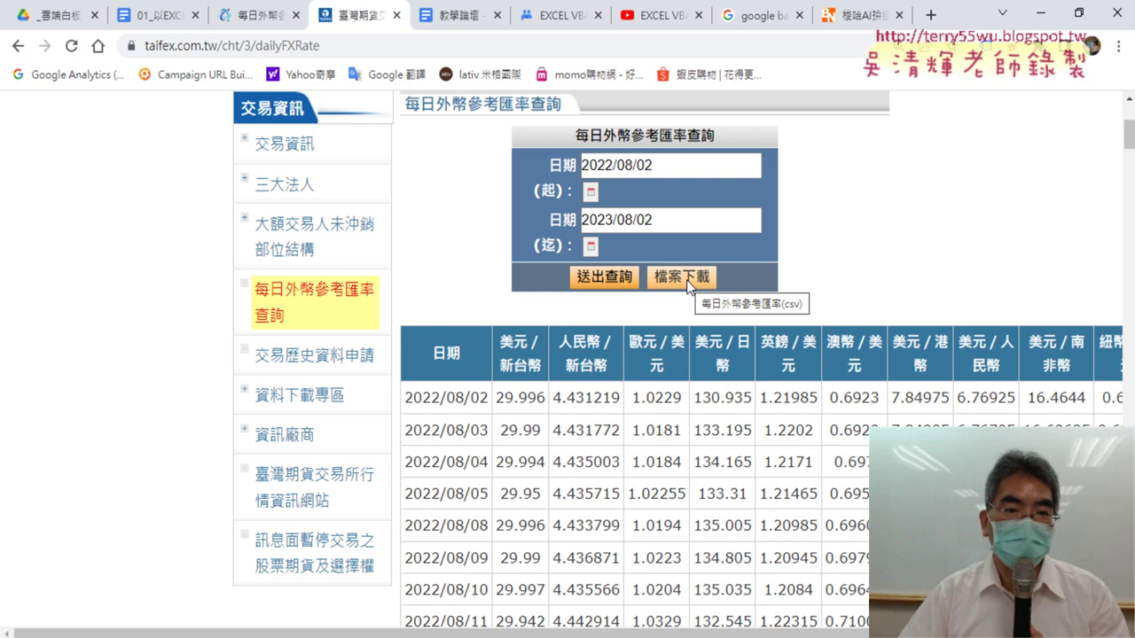
Close the TAIFEX tab and move through the open tabs to the Google Groups course group.
left_click(396, 16)
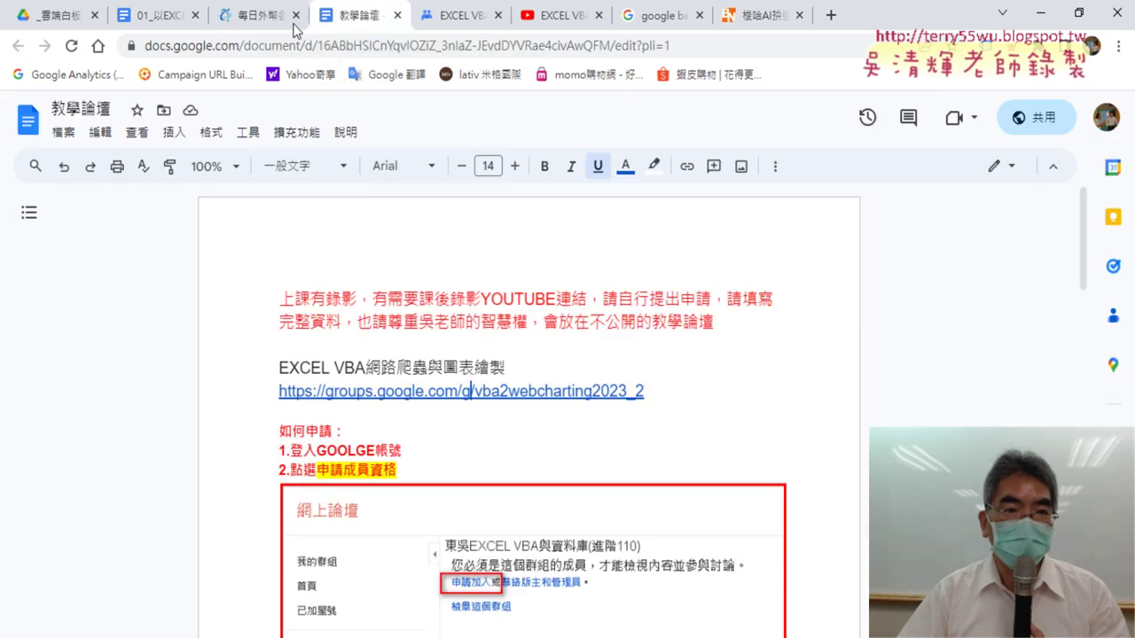
left_click(254, 23)
scroll(403, 333, "down", 2)
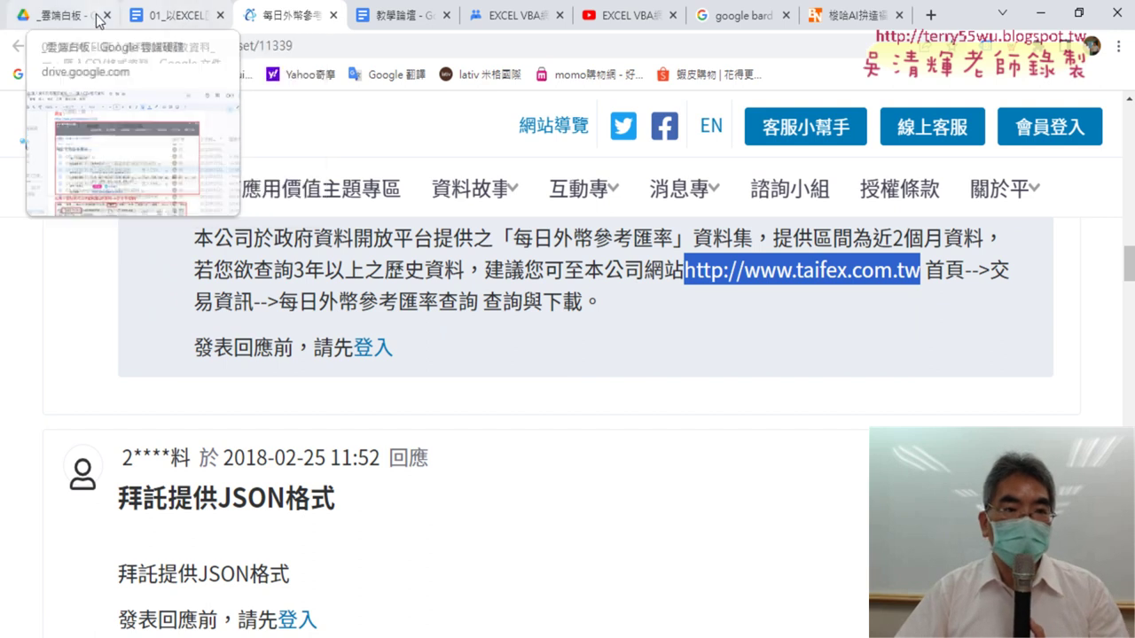
left_click(403, 17)
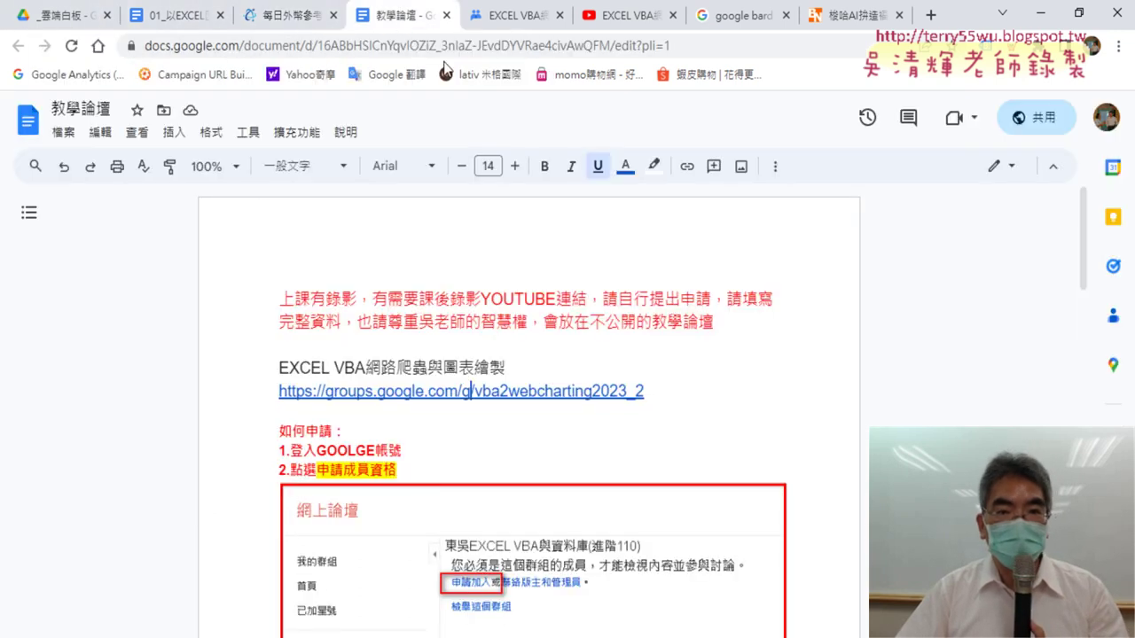
left_click(521, 19)
Open the 第3次 post, highlight item 05_修正日期格式與繪製折線圖, and bring up the Start menu.
left_click(656, 382)
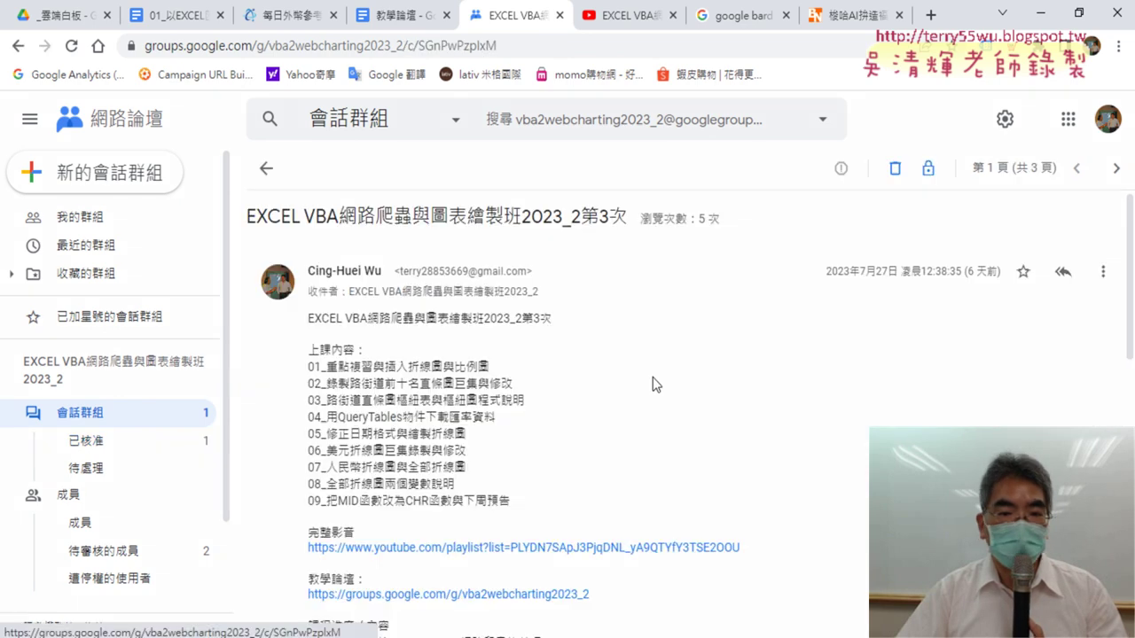
scroll(554, 362, "down", 1)
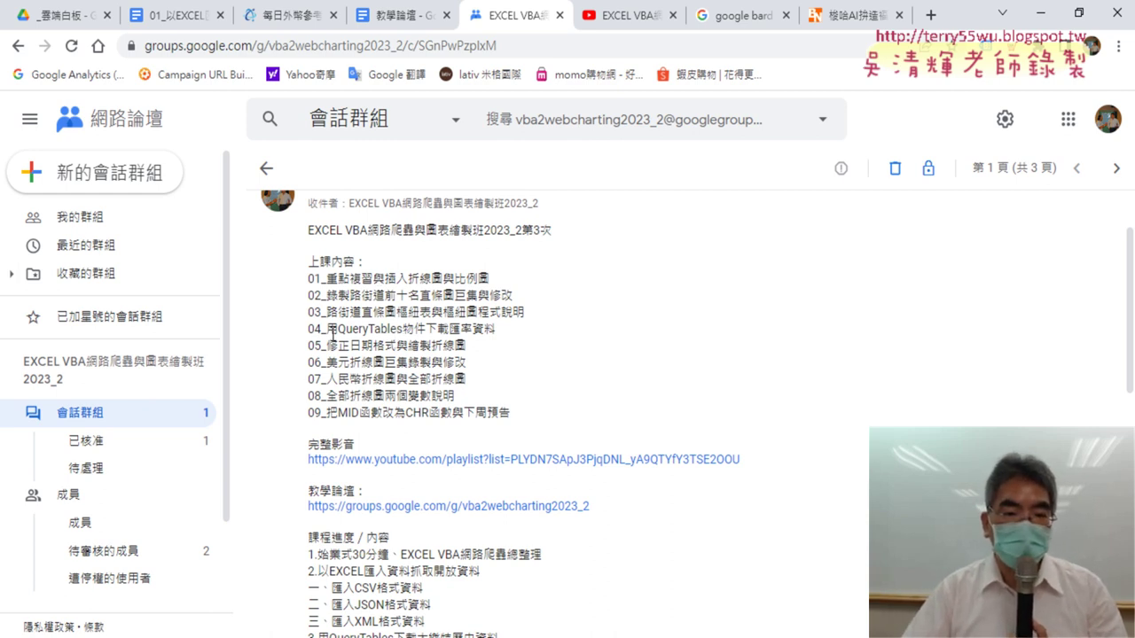
mouse_move(326, 346)
left_mouse_down()
mouse_move(459, 363)
mouse_move(475, 343)
left_mouse_up()
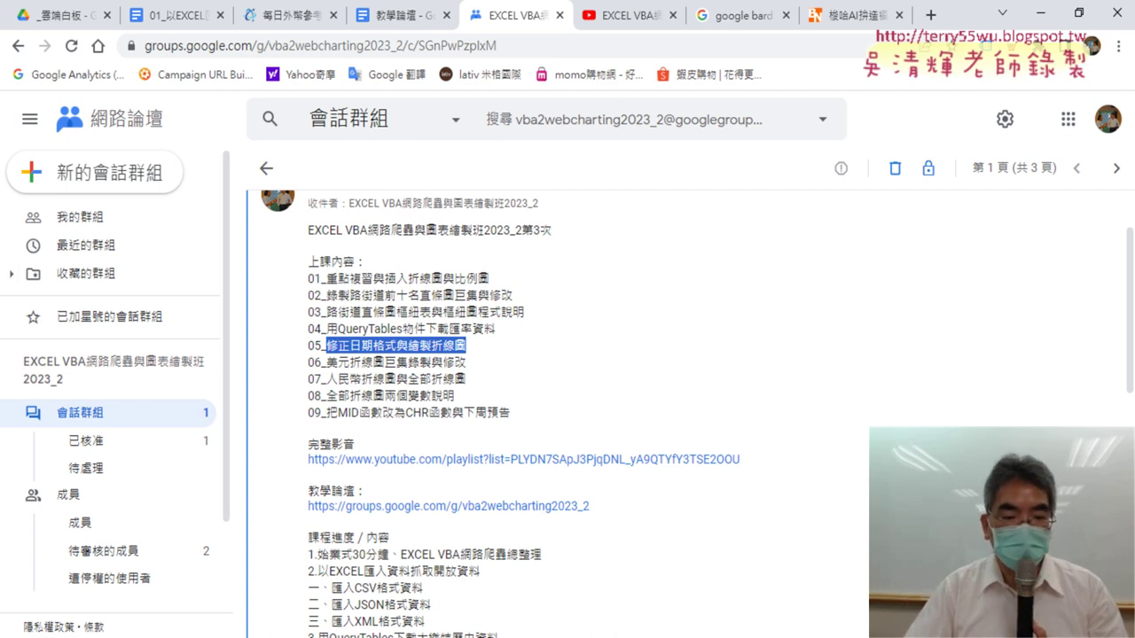
key("super")
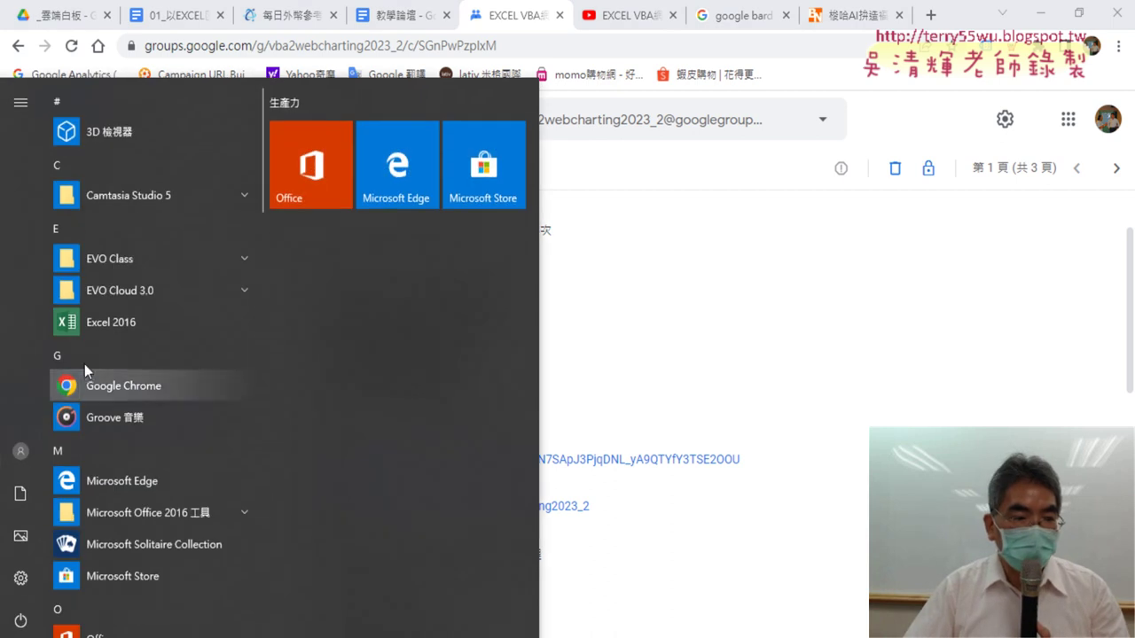
Launch Excel 2016, open the recent 外幣匯率歷史與繪製折線圖.xlsm, and enable its macro content.
left_click(120, 337)
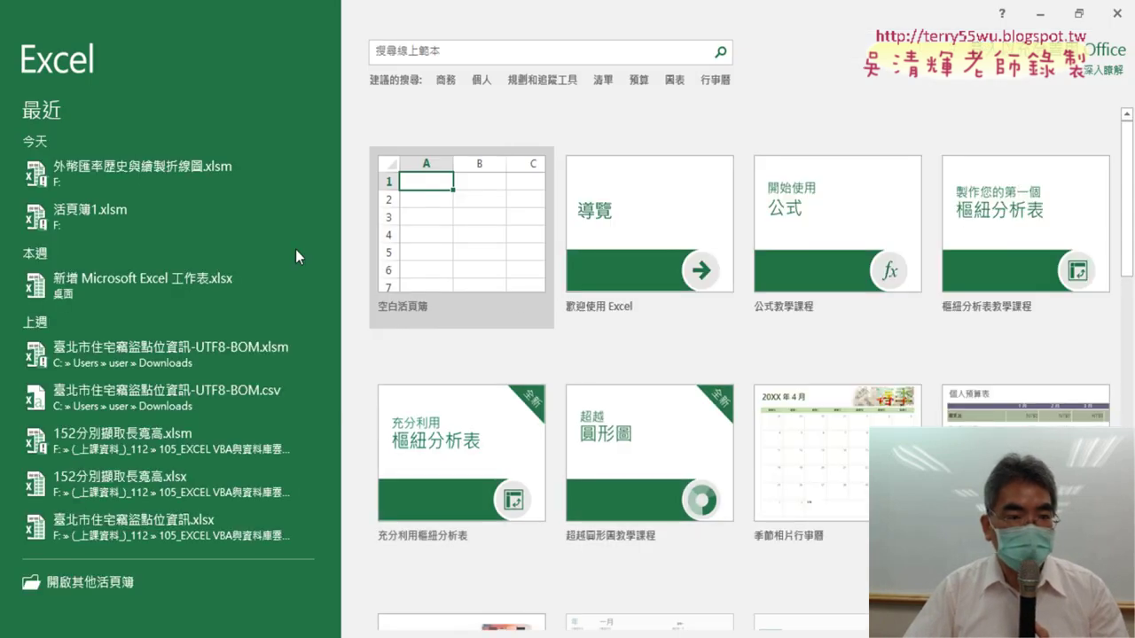
left_click(137, 164)
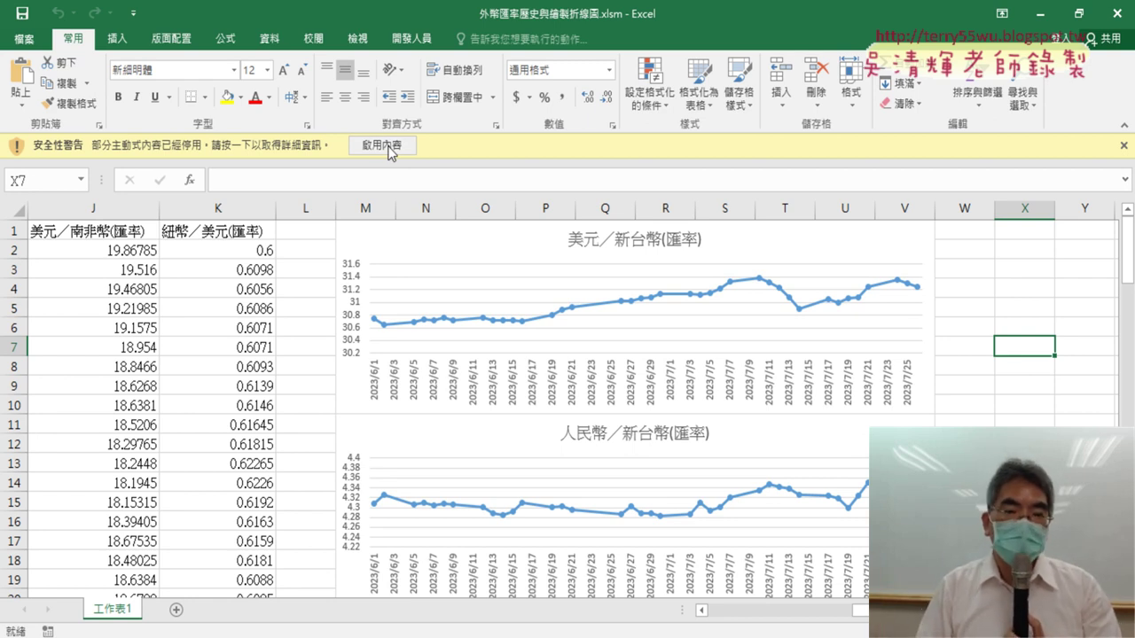
left_click(383, 146)
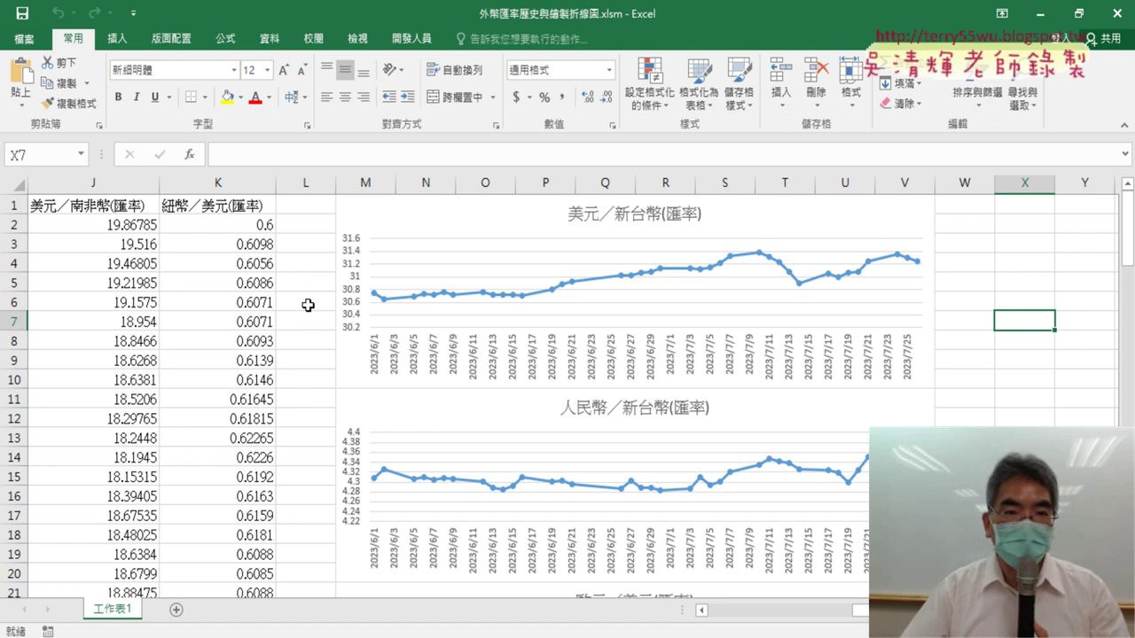
Open the Visual Basic editor from the 開發人員 tab and widen its window.
left_click(412, 38)
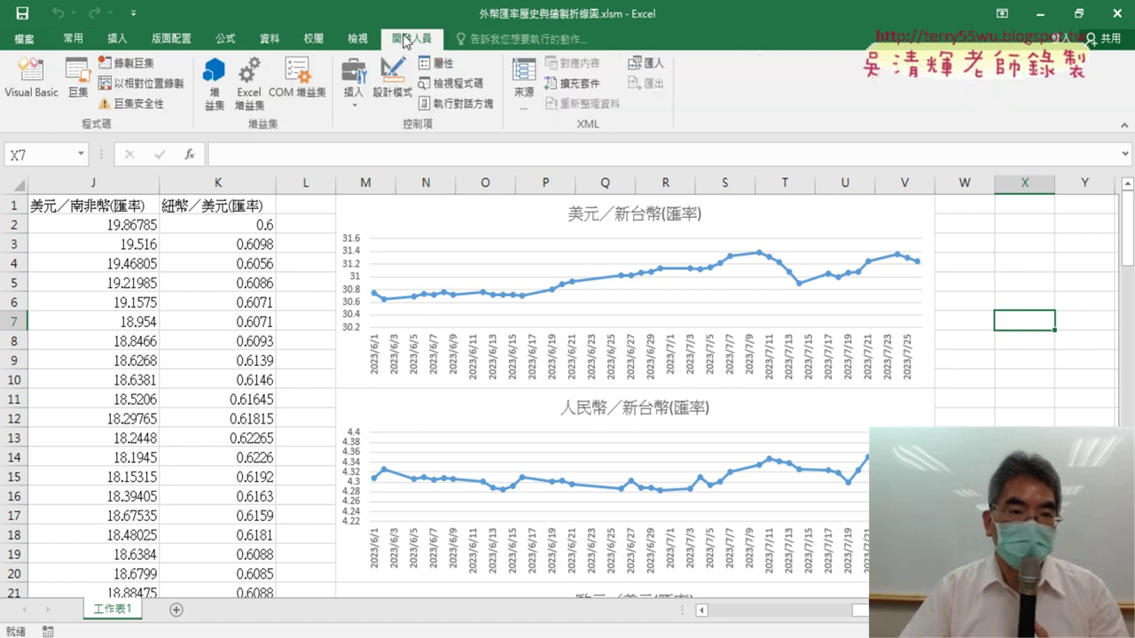
left_click(39, 98)
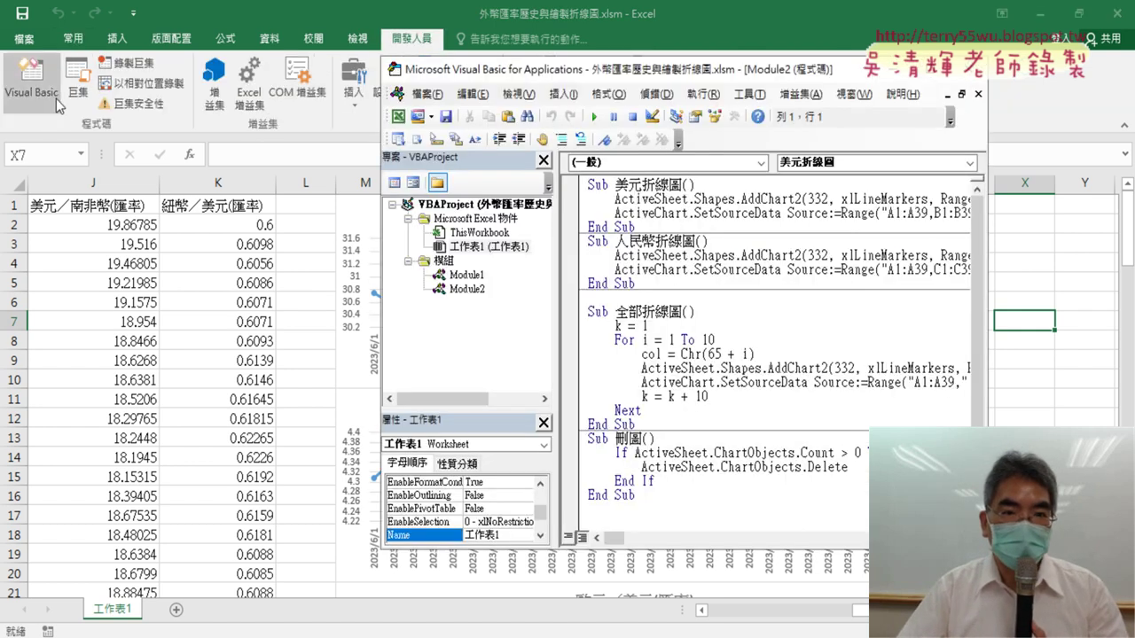
left_click_drag(488, 71, 221, 74)
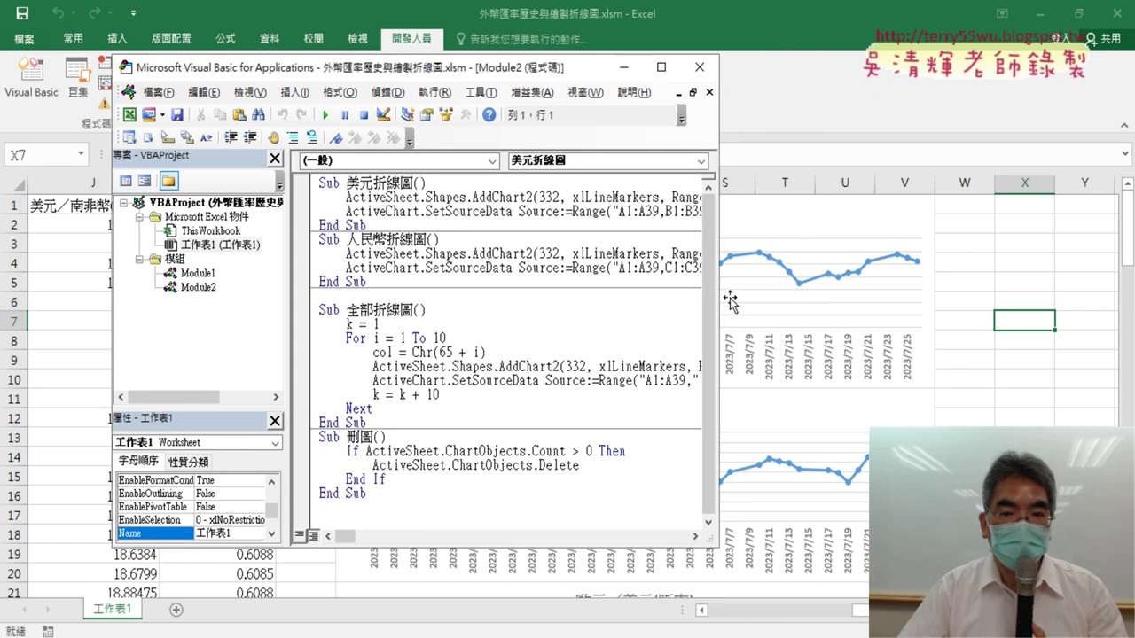
left_click_drag(720, 297, 1034, 297)
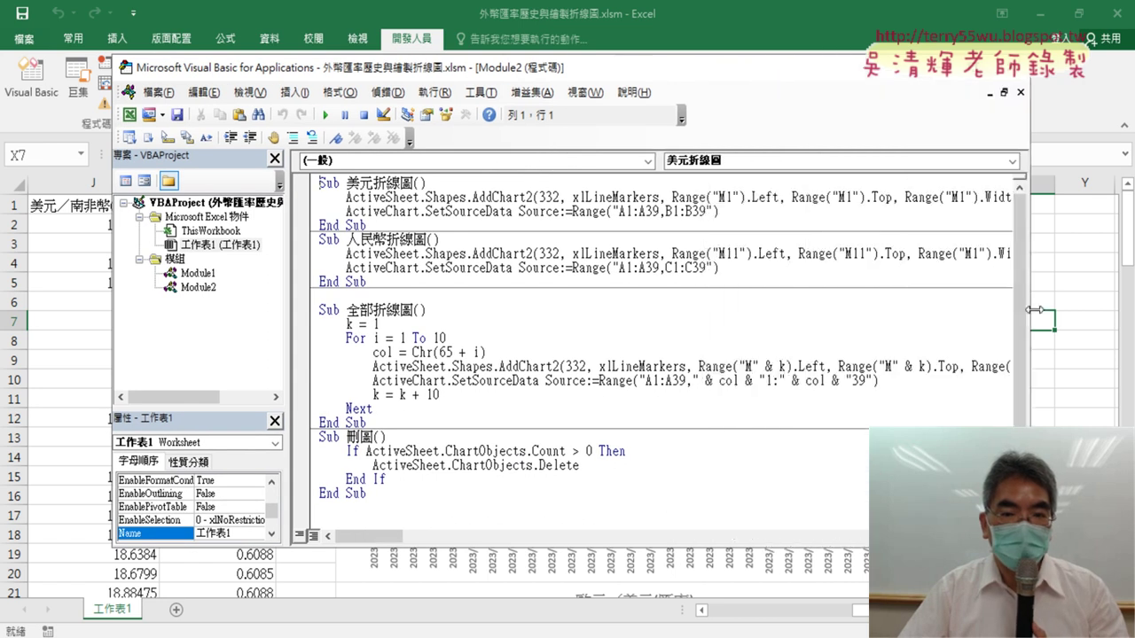
Open Module1 and highlight the 匯率下載 procedure name and the CSV file path.
double_click(208, 276)
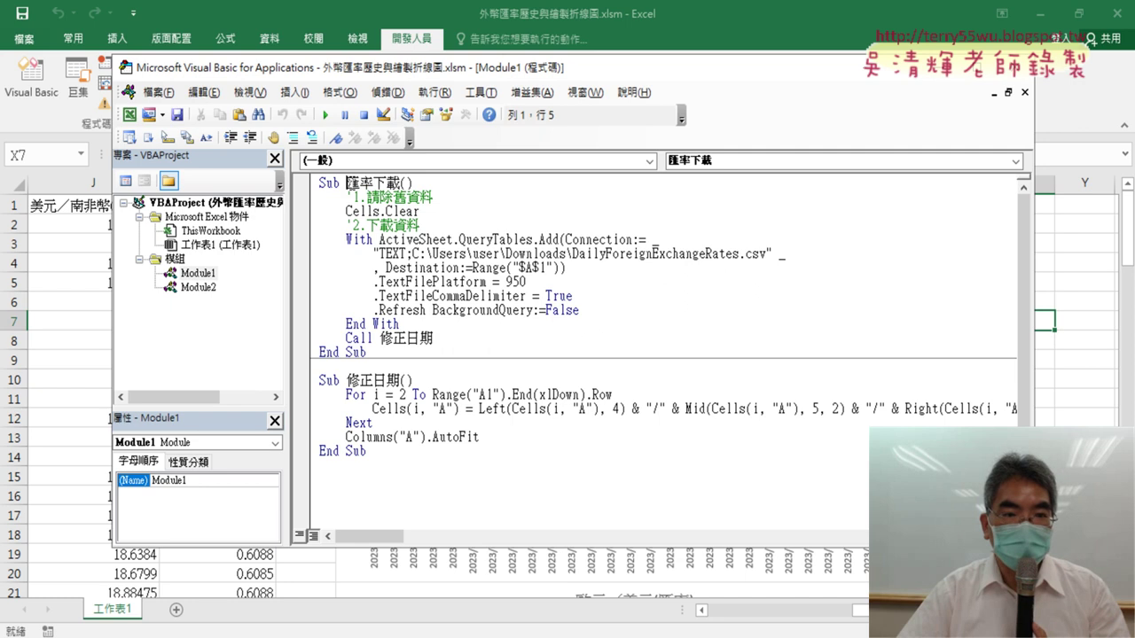
left_click_drag(347, 183, 406, 184)
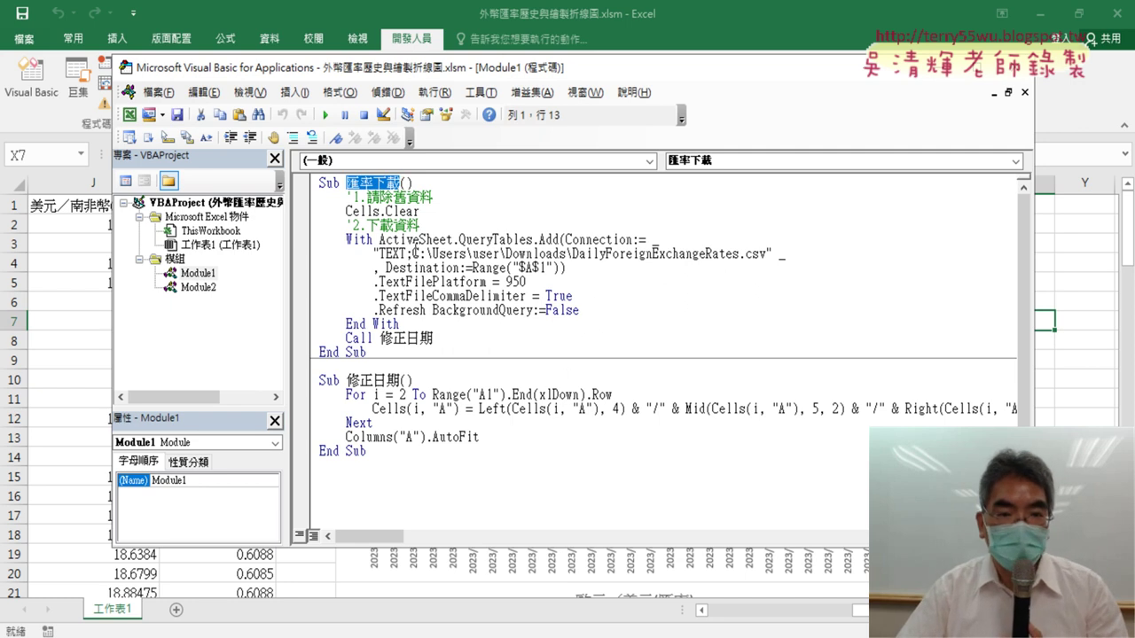
mouse_move(412, 253)
left_mouse_down()
mouse_move(660, 241)
mouse_move(766, 254)
left_mouse_up()
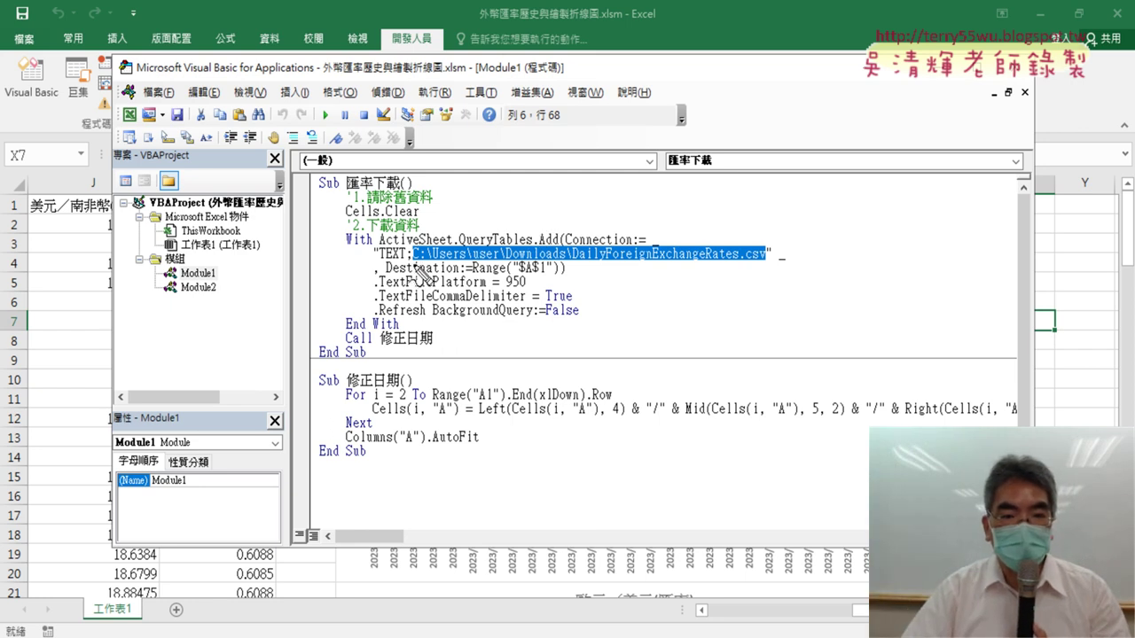
Mark up the connection's Destination and DailyForeignExchangeRates.csv file path with the screen pen.
left_click_drag(410, 266, 420, 266)
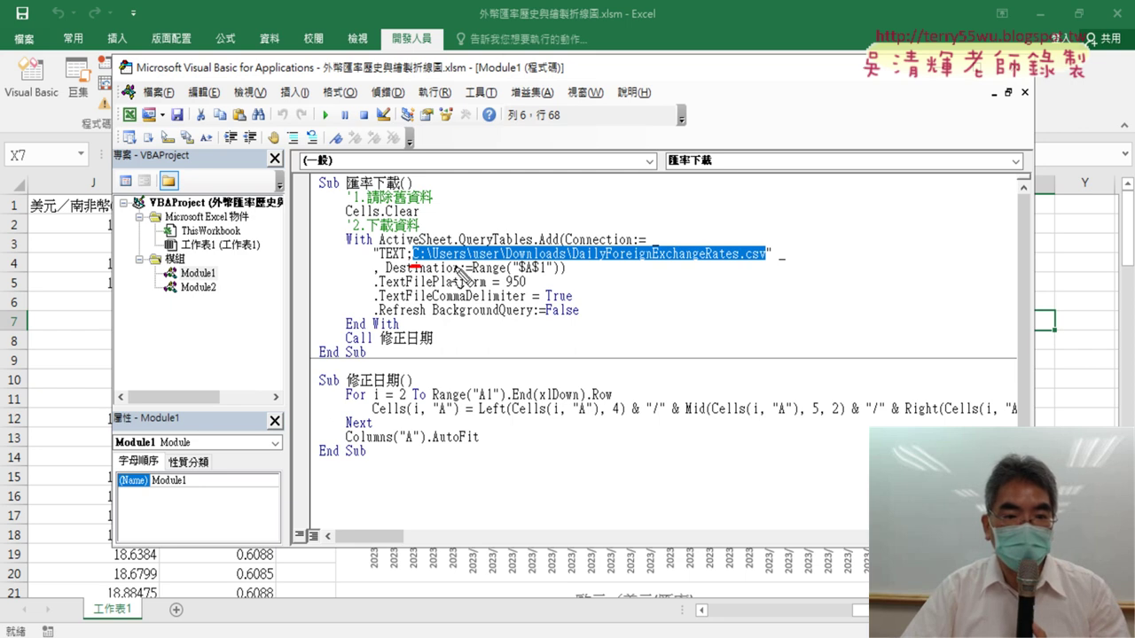
left_click_drag(415, 253, 413, 269)
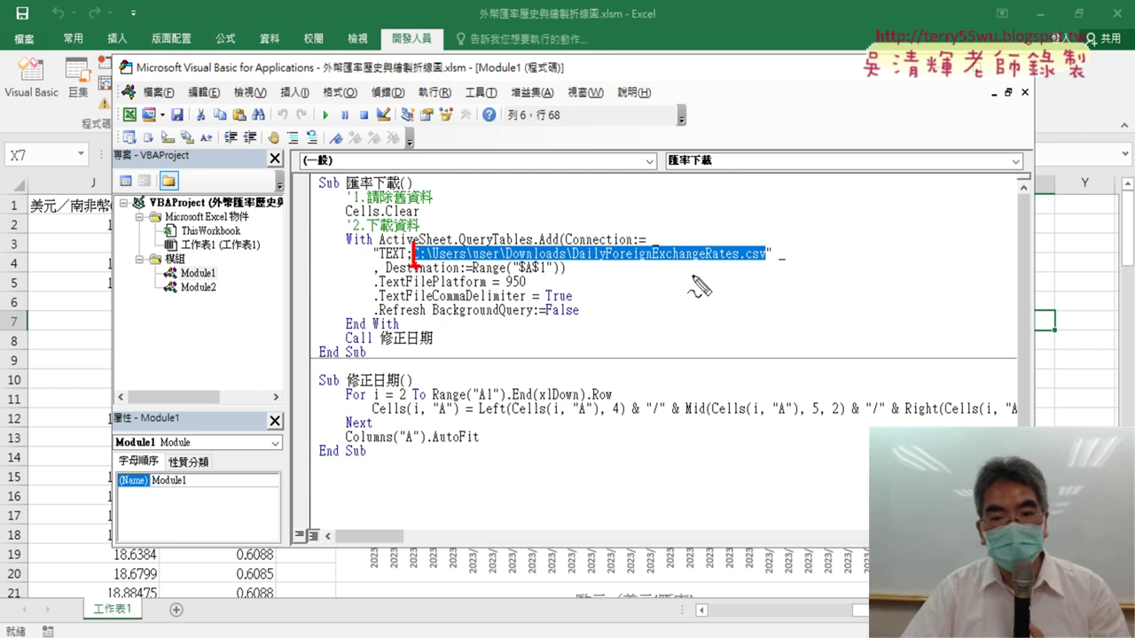
left_click_drag(743, 265, 768, 265)
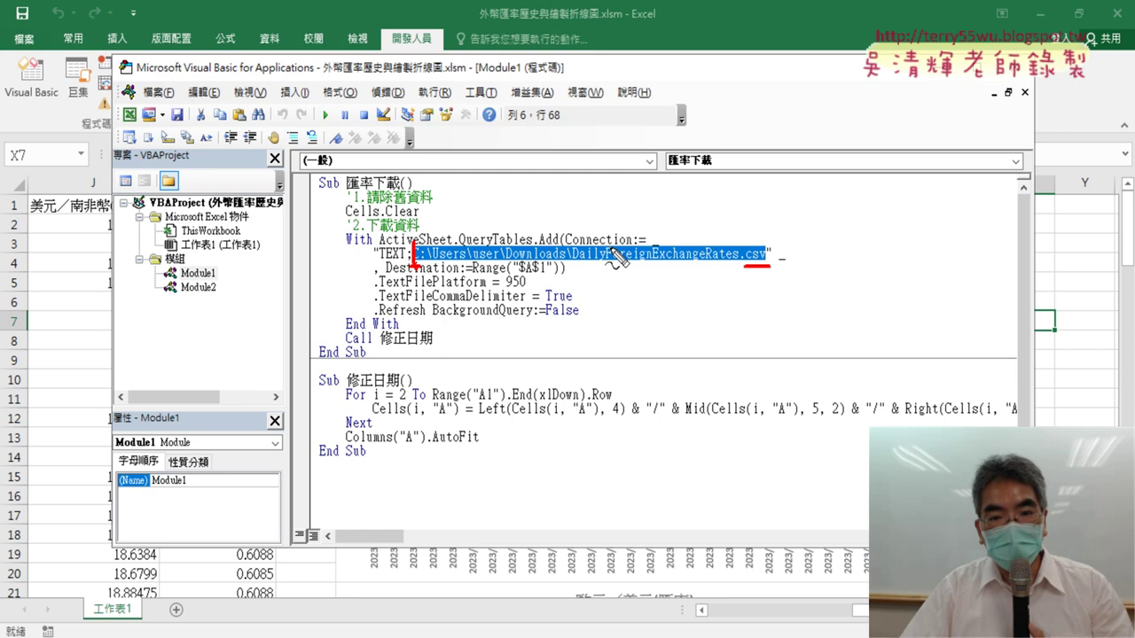
left_click_drag(562, 238, 583, 268)
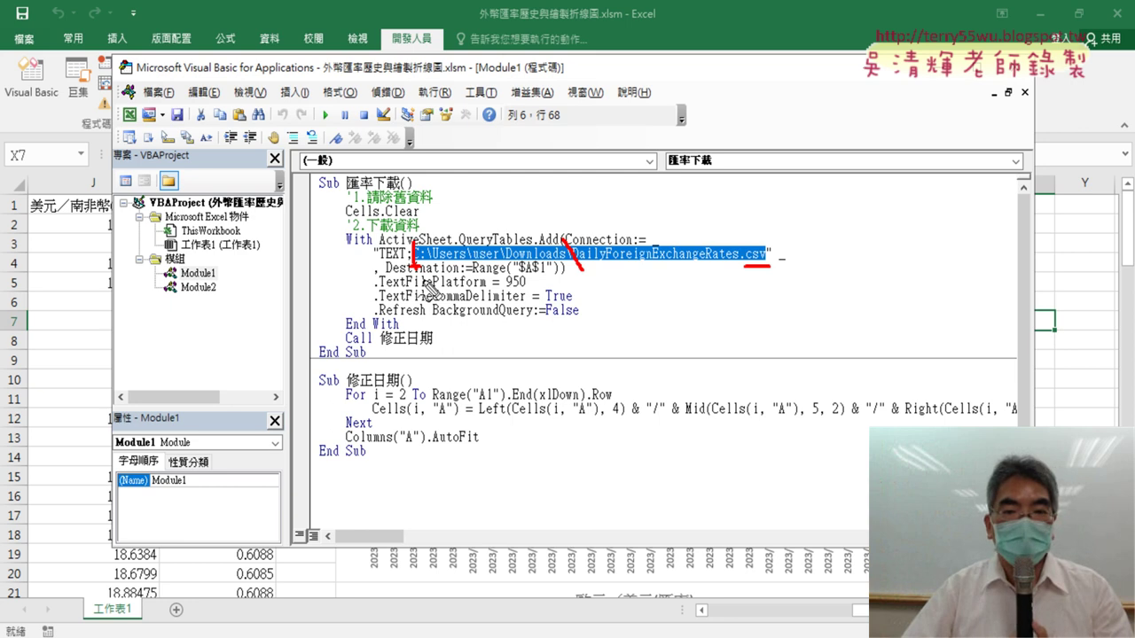
left_click_drag(576, 264, 693, 265)
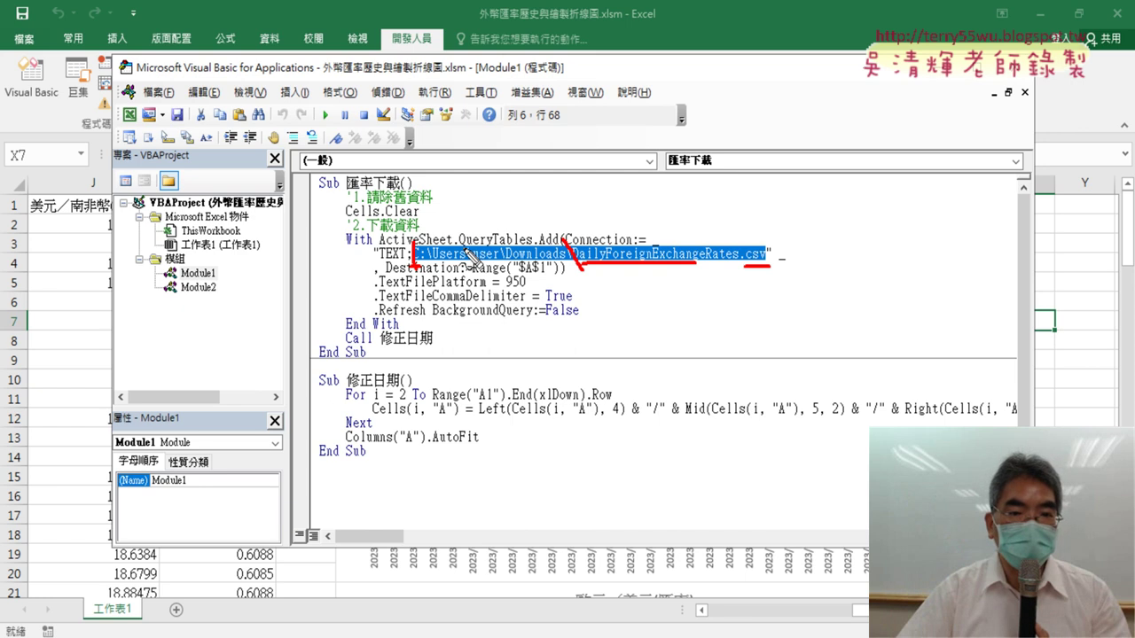
Mark the user folder and the 950 platform value, clear the ink, and return to the worksheet.
left_click_drag(463, 264, 543, 256)
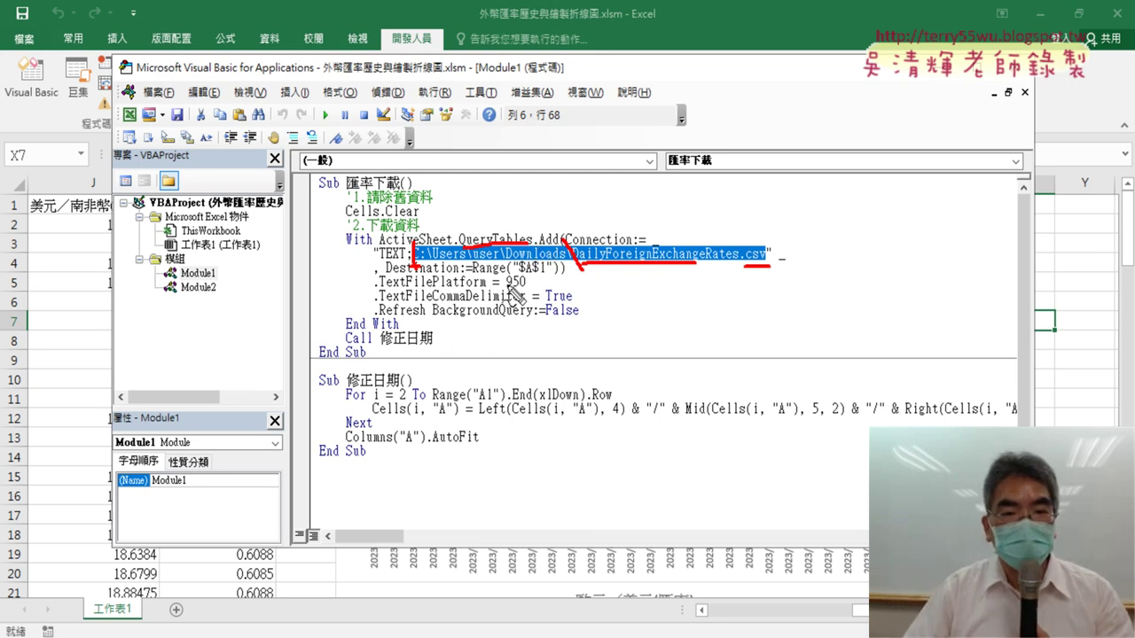
left_click_drag(507, 287, 587, 297)
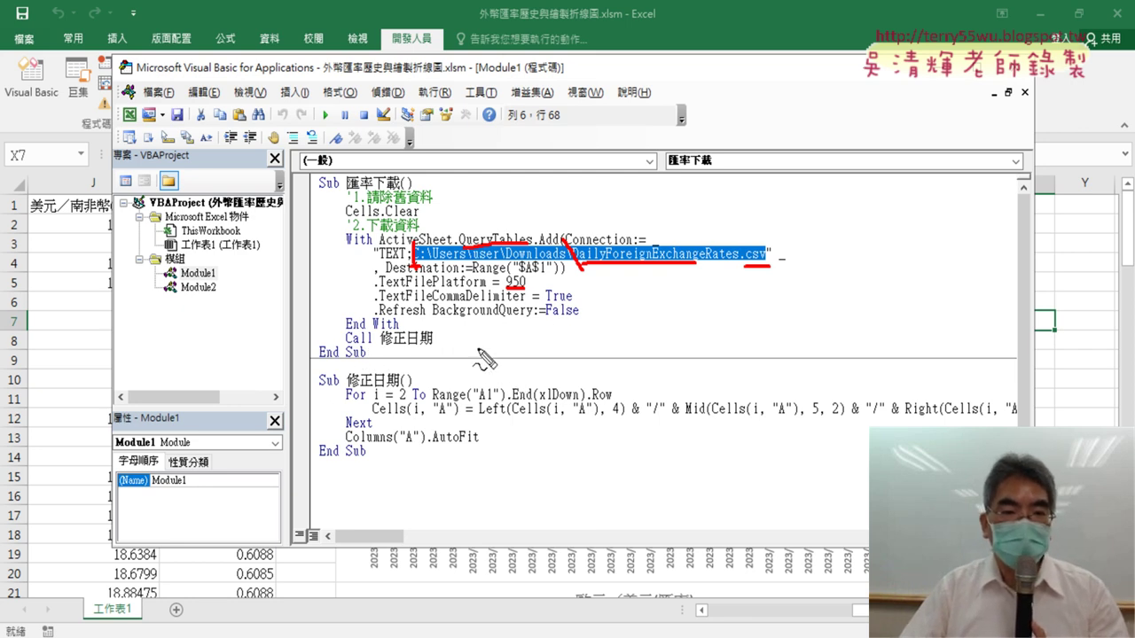
key("Escape")
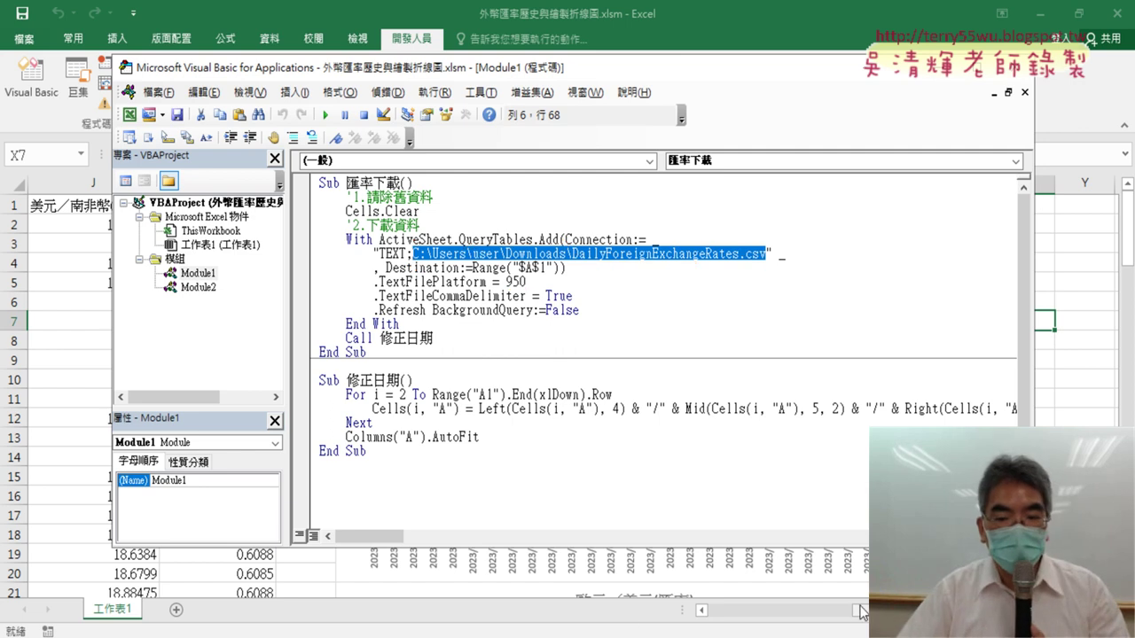
left_click(693, 610)
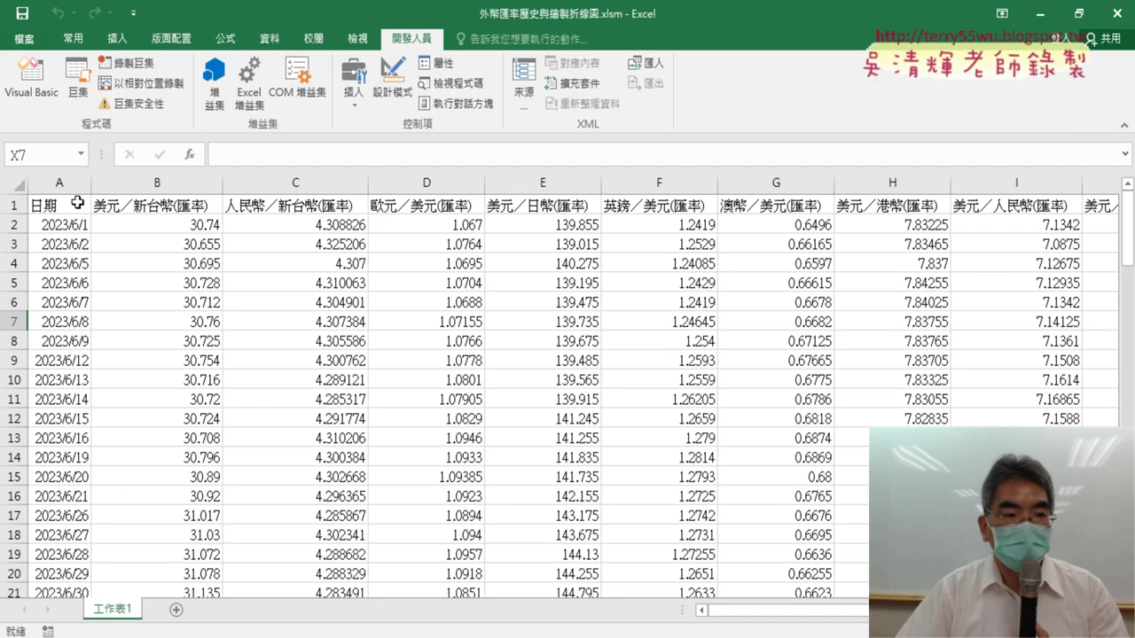
Select the 日期 dates in column A, then bring the Module1 macro editor back to the front.
left_click(62, 189)
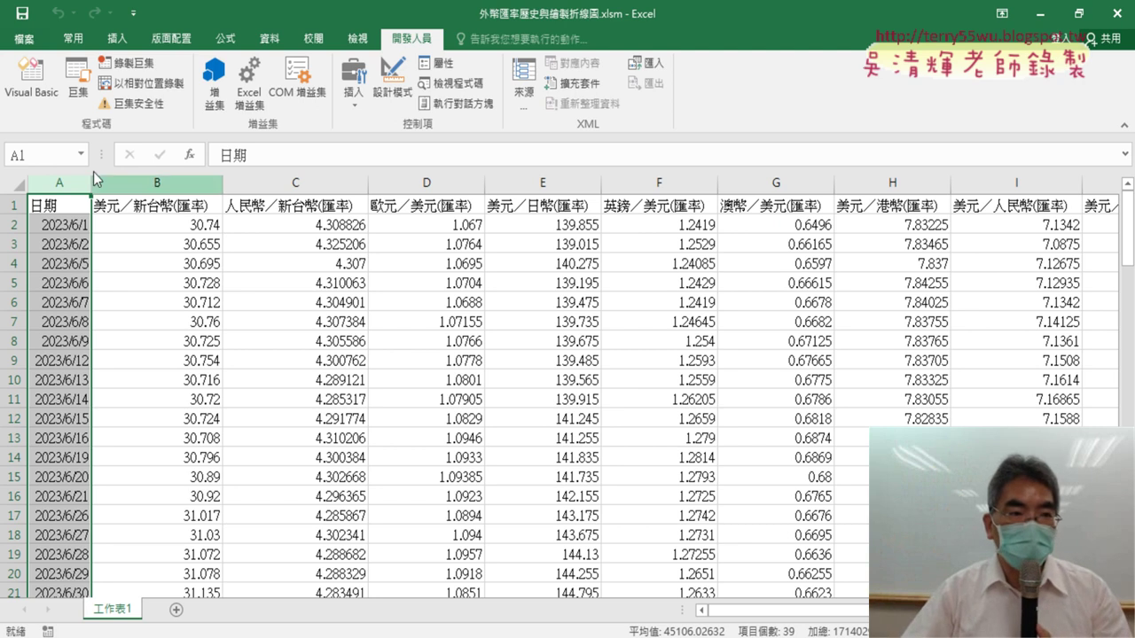
left_click(34, 92)
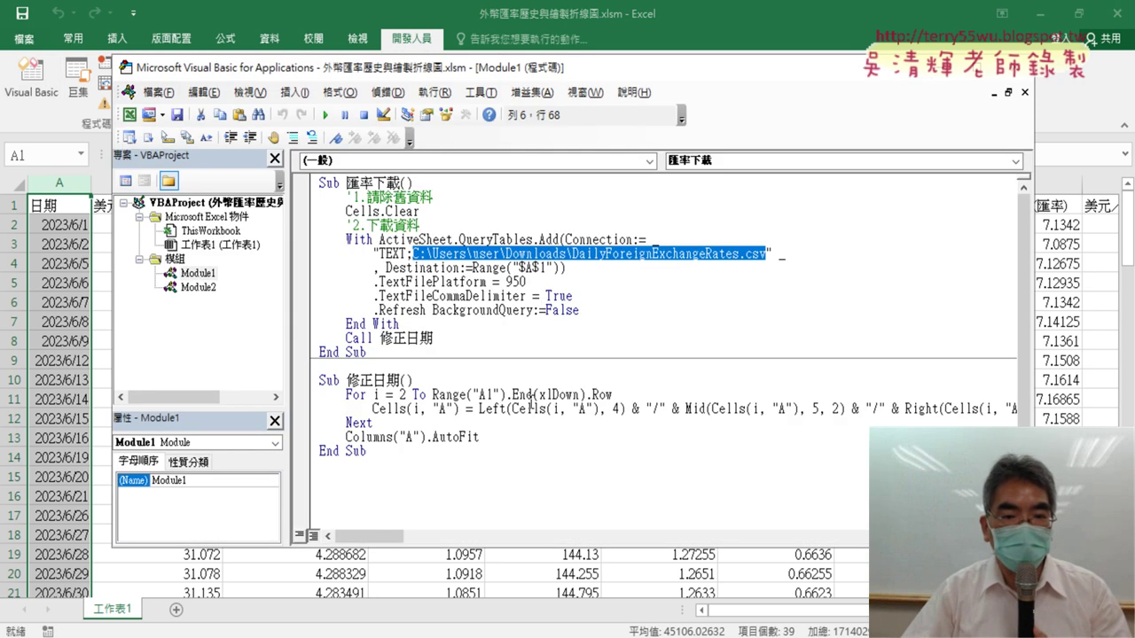
left_click(528, 408)
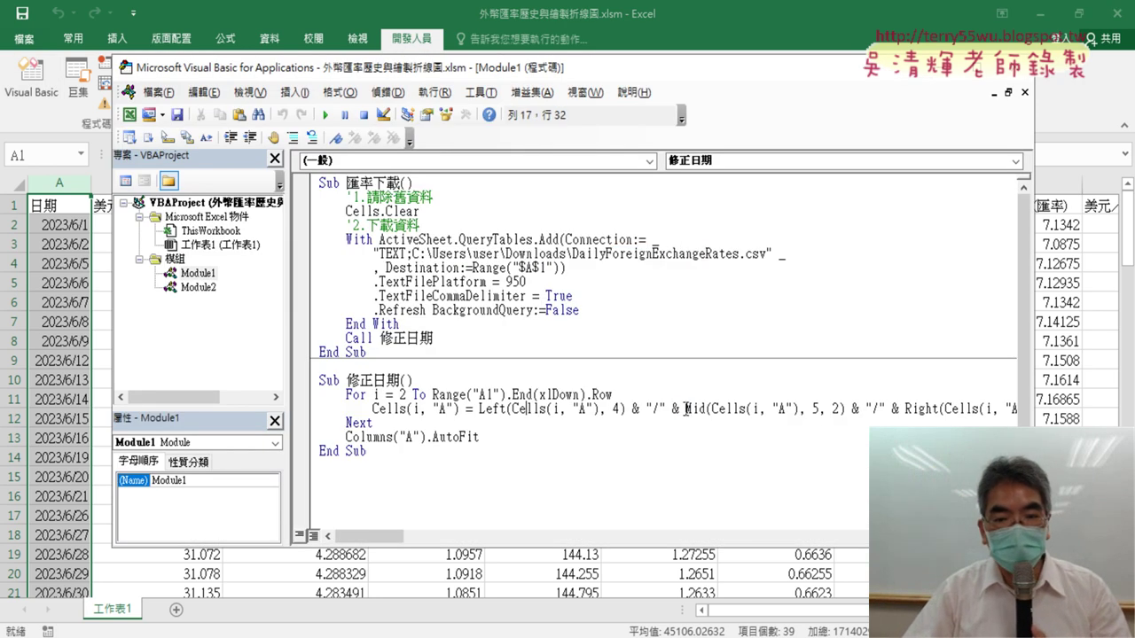
left_click_drag(685, 409, 632, 410)
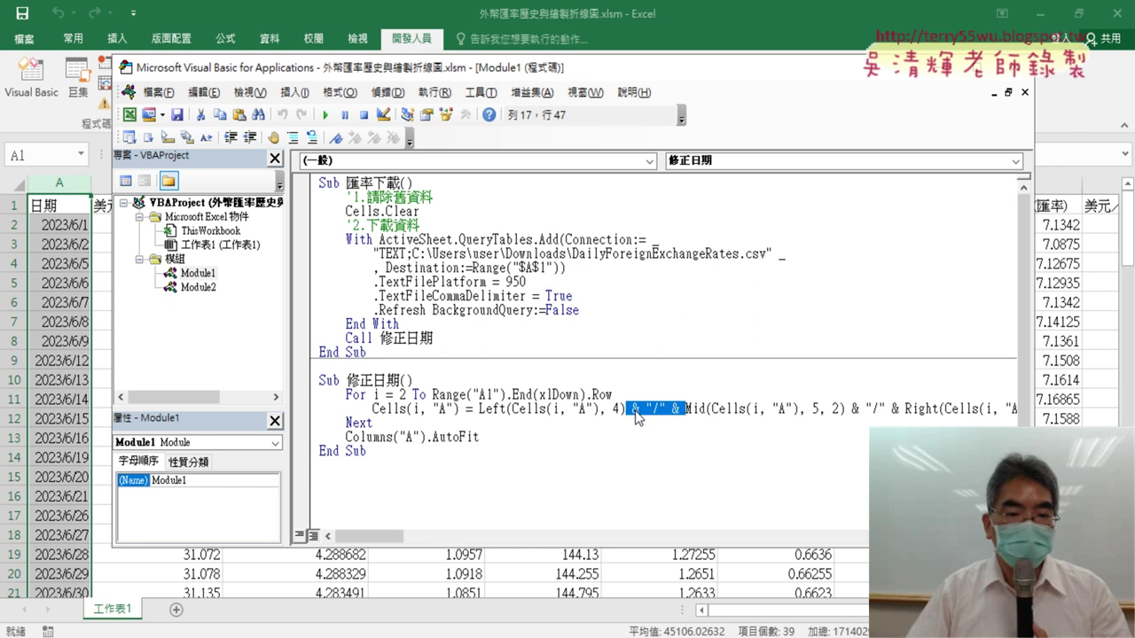
left_click_drag(483, 437, 426, 437)
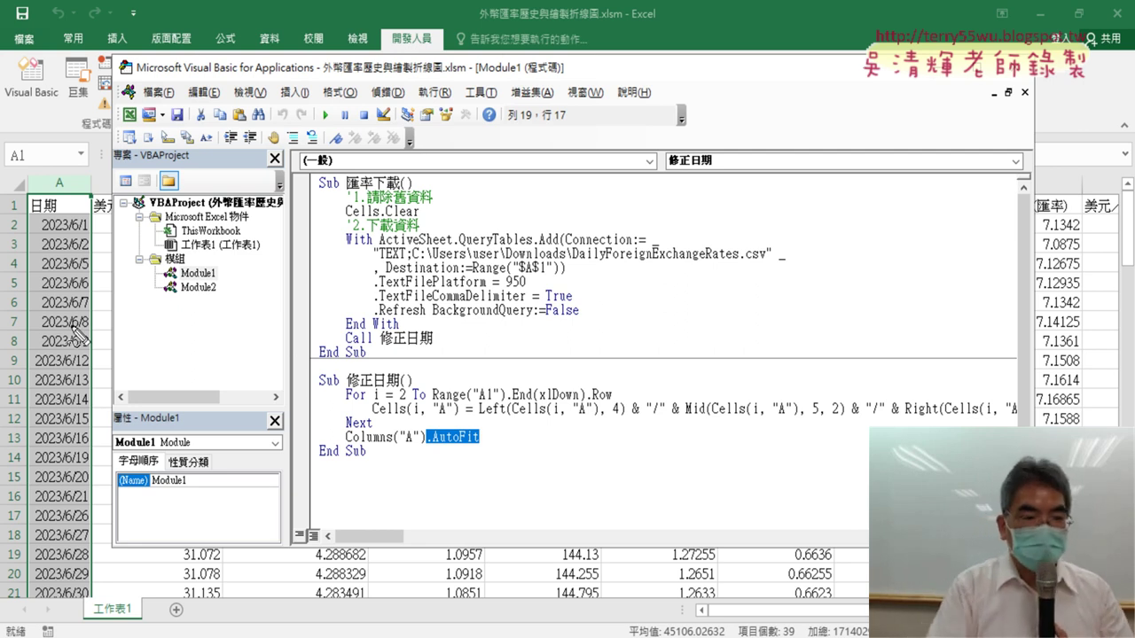
mouse_move(36, 595)
left_mouse_down()
mouse_move(111, 260)
mouse_move(36, 592)
left_mouse_up()
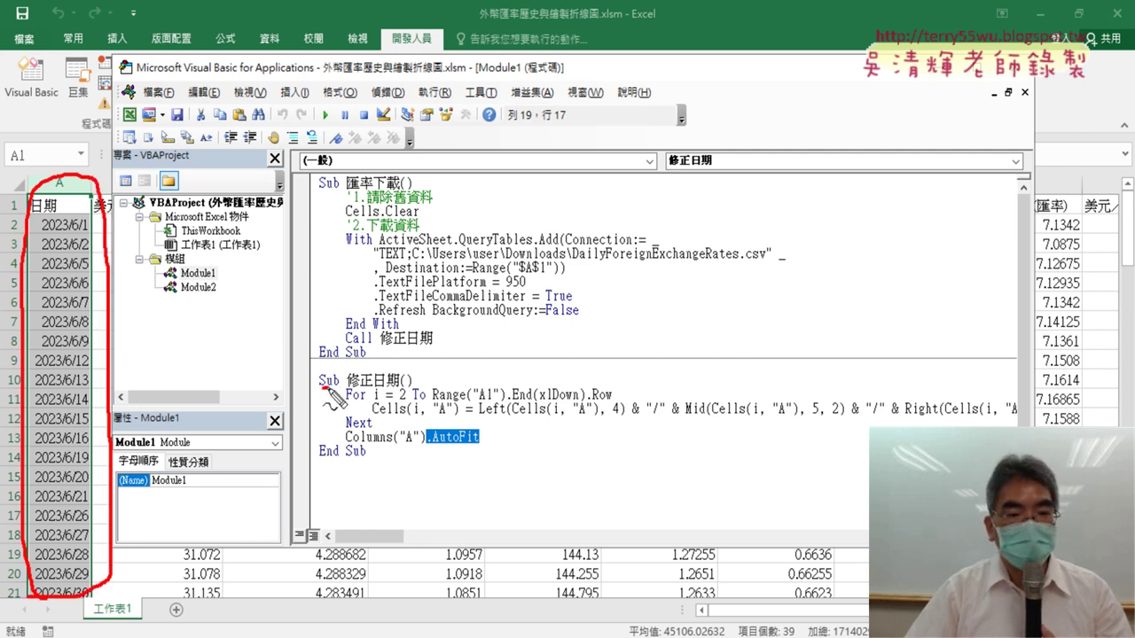
mouse_move(321, 387)
left_mouse_down()
mouse_move(340, 386)
mouse_move(331, 337)
mouse_move(424, 343)
left_mouse_up()
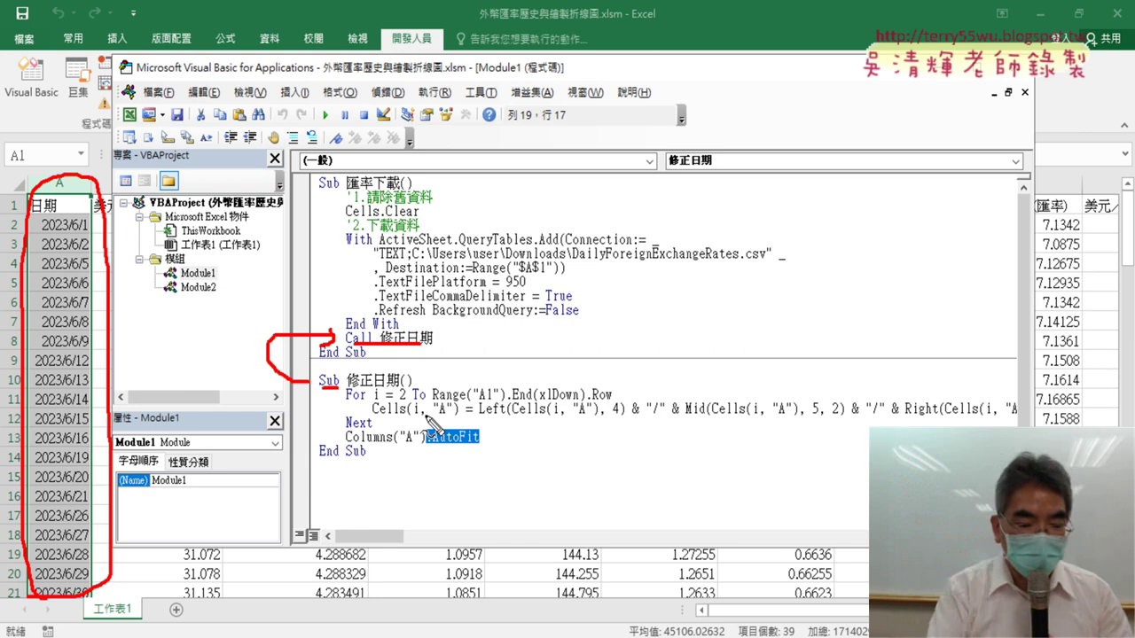
key("Escape")
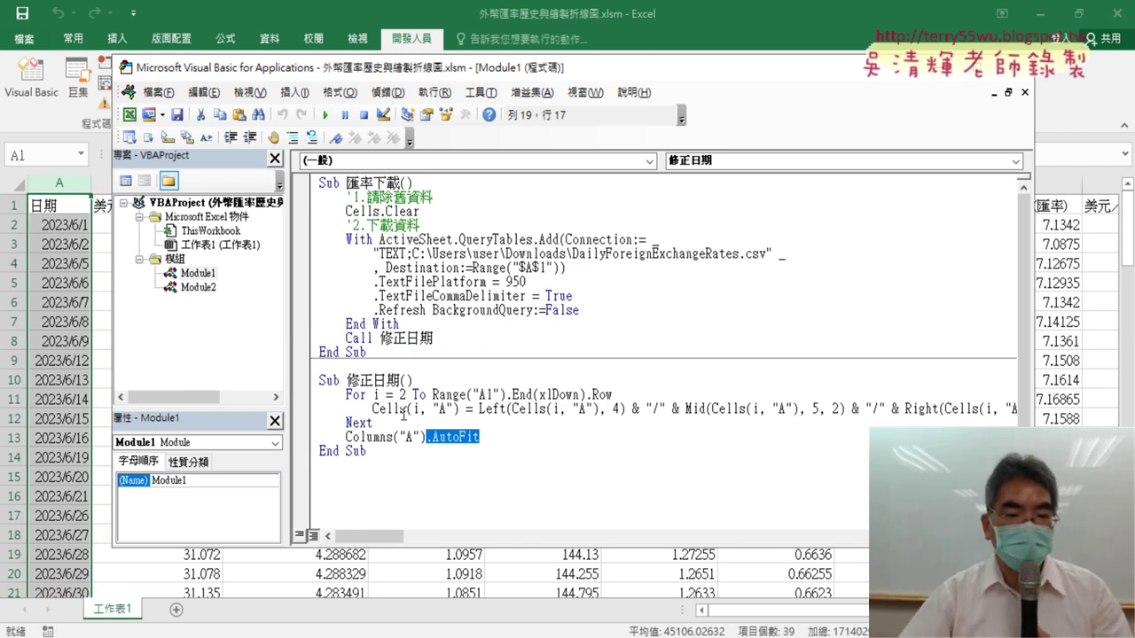
left_click_drag(380, 339, 435, 341)
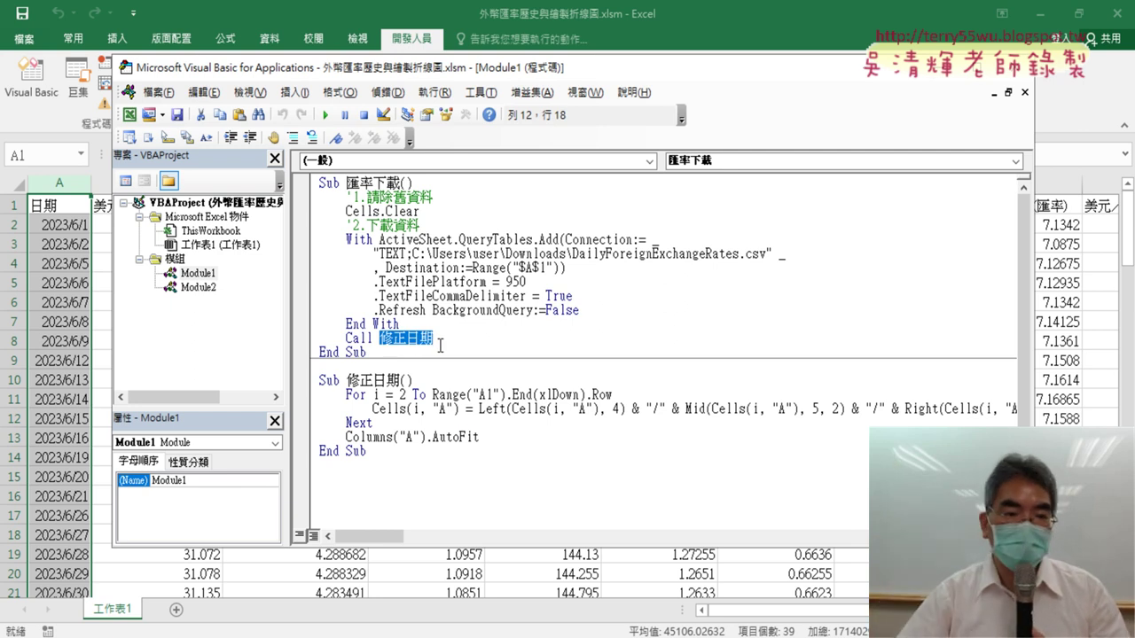
key("ctrl+a")
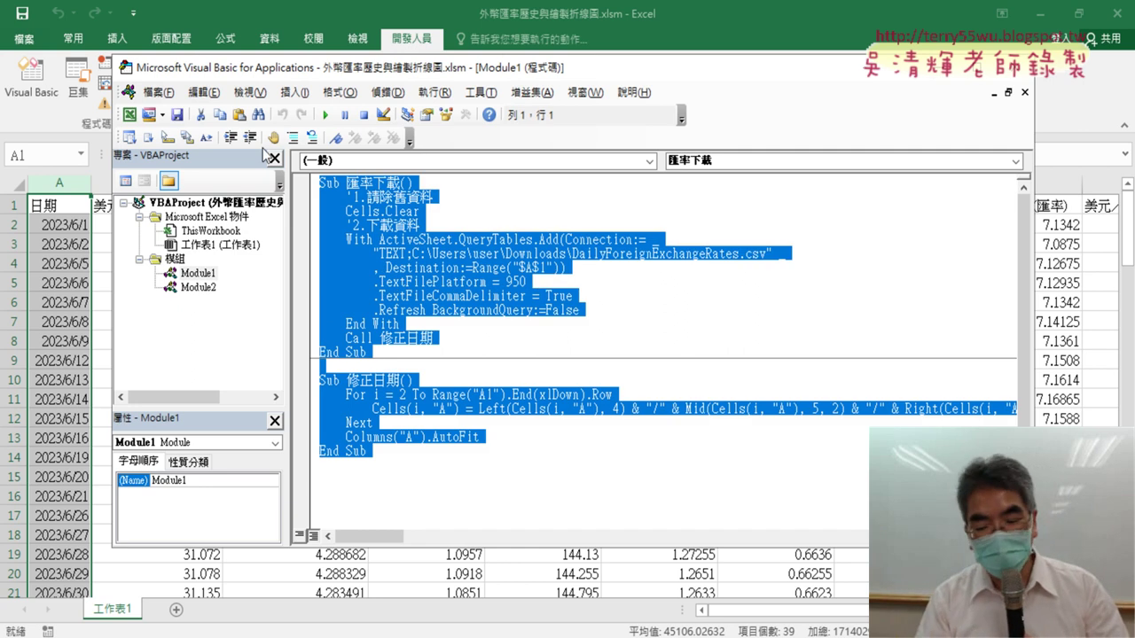
Demonstrate deleting and restoring the module code, then highlight the CSV file path in the import.
key("Delete")
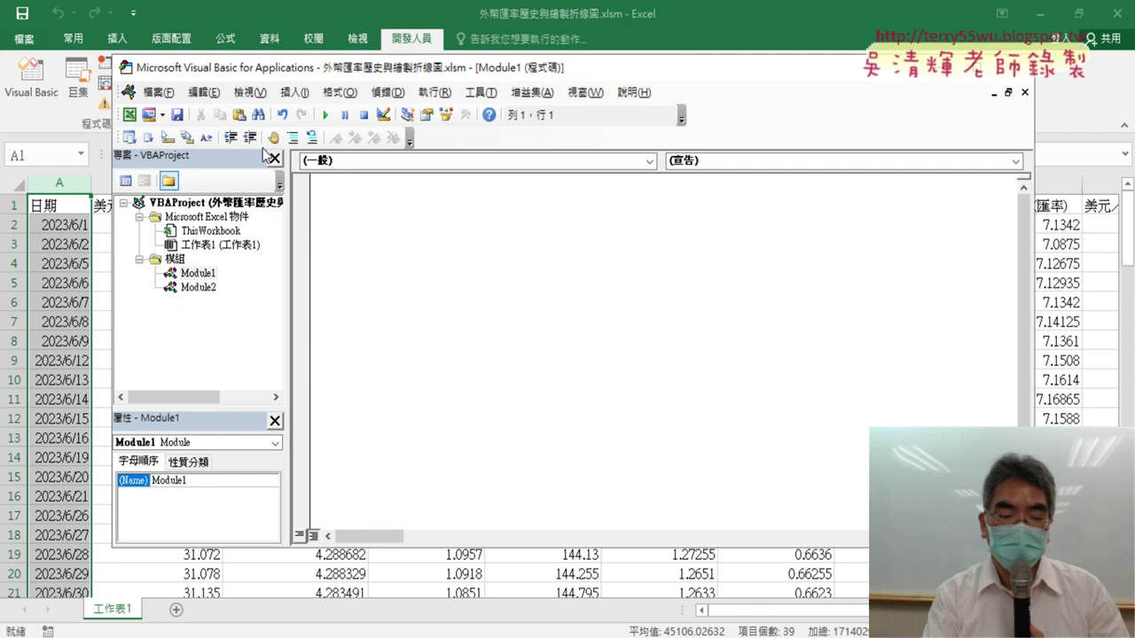
key("ctrl+z")
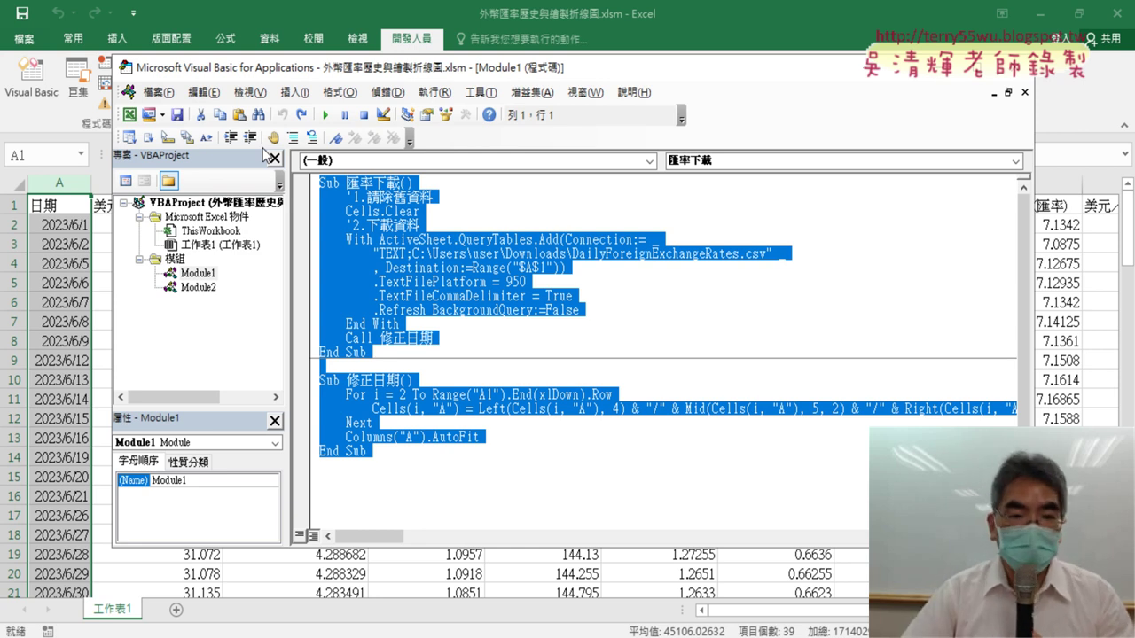
left_click(592, 284)
left_click_drag(413, 254, 766, 254)
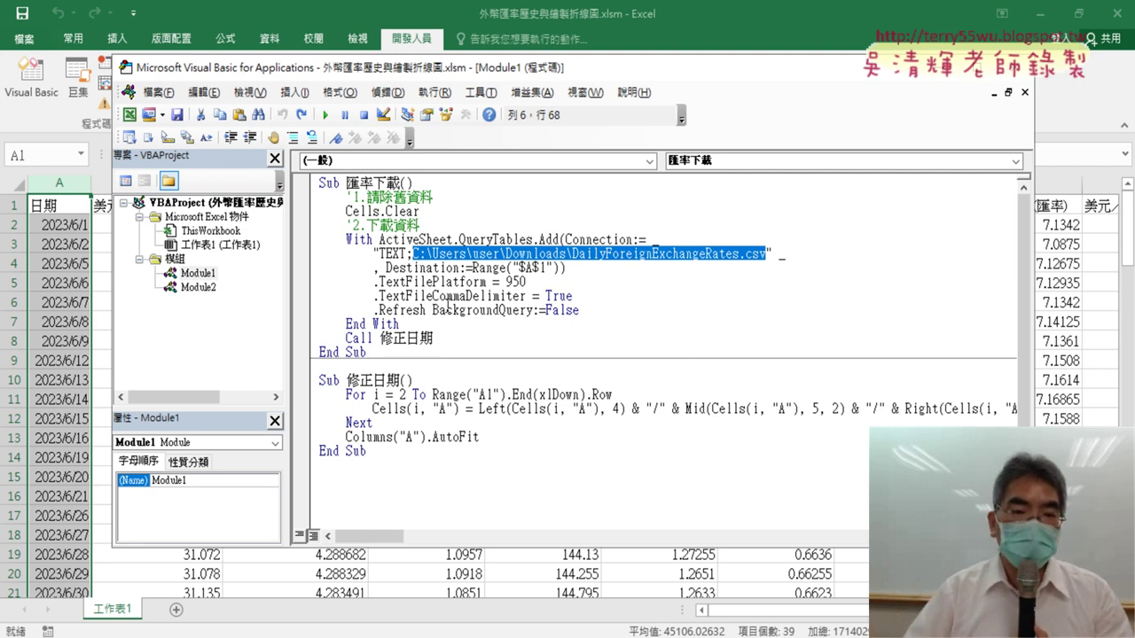
Drag the VBA editor to the right of the worksheet so column A's dates stay visible.
left_click(72, 327)
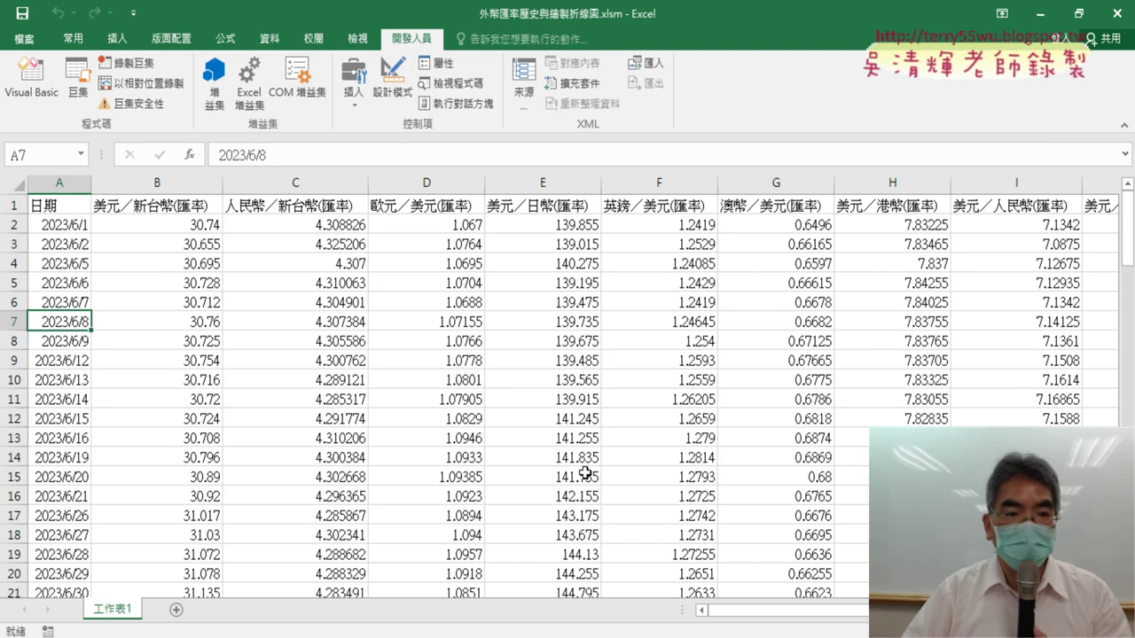
left_click(31, 78)
left_click(631, 328)
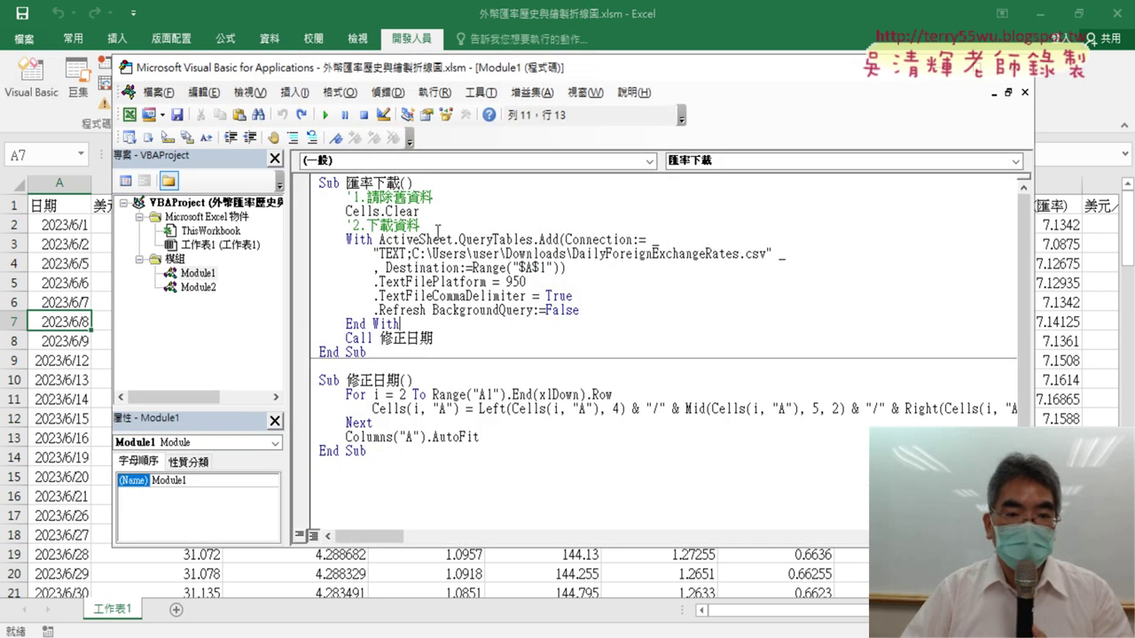
left_click_drag(529, 68, 648, 63)
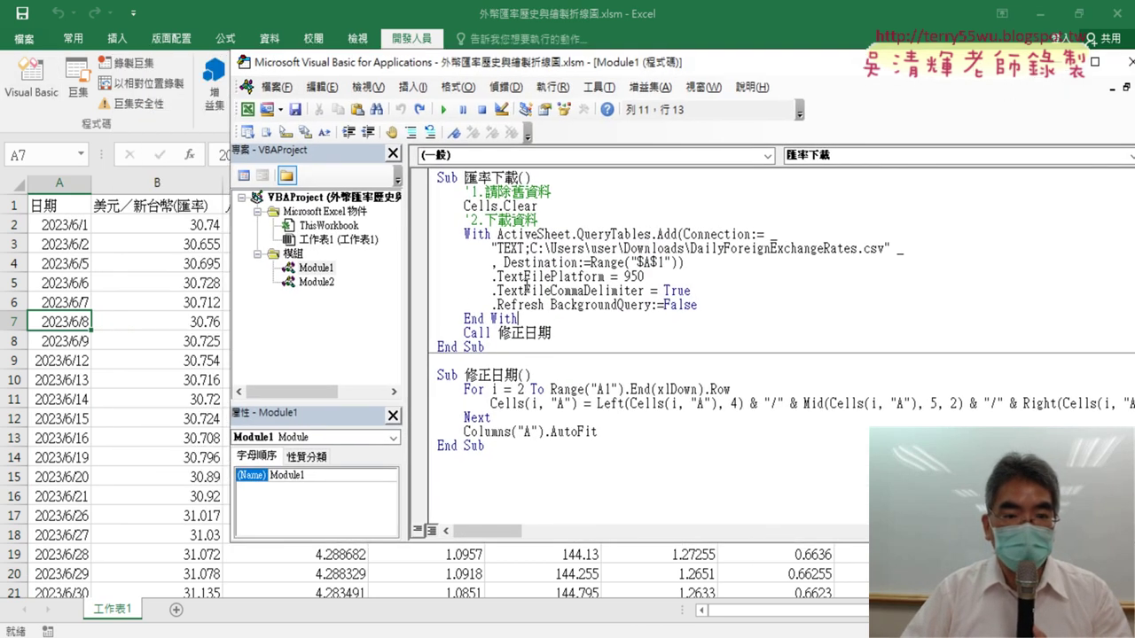
Toggle breakpoints on the Cells.Clear and Call 修正日期 lines, and glance at the Debug menu.
left_click(419, 207)
left_click(420, 333)
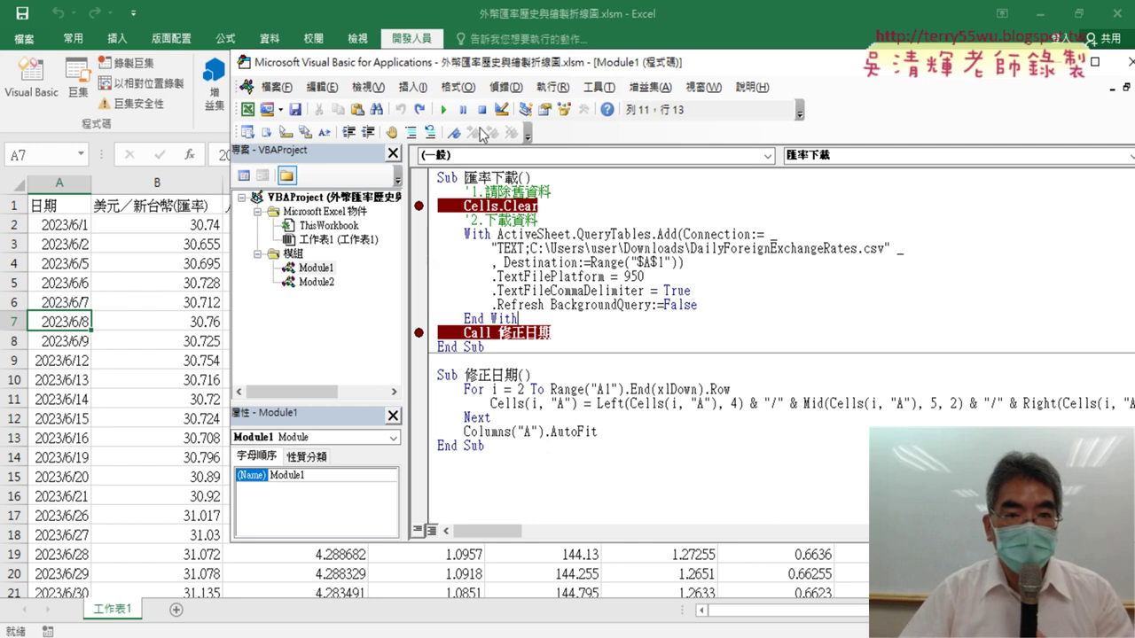
left_click(505, 87)
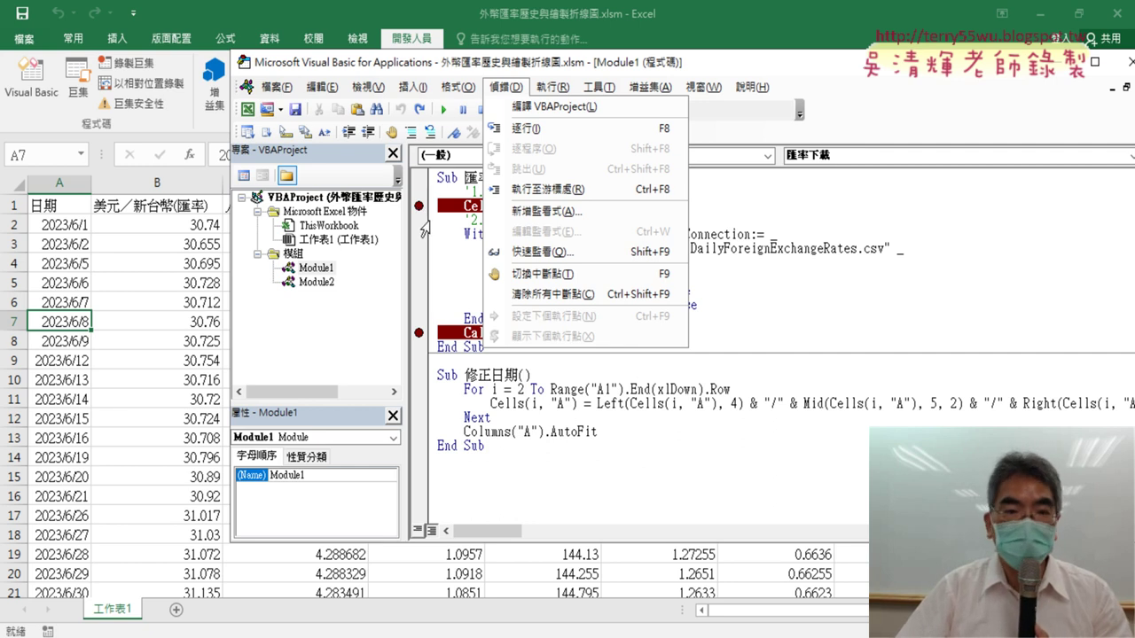
left_click(447, 205)
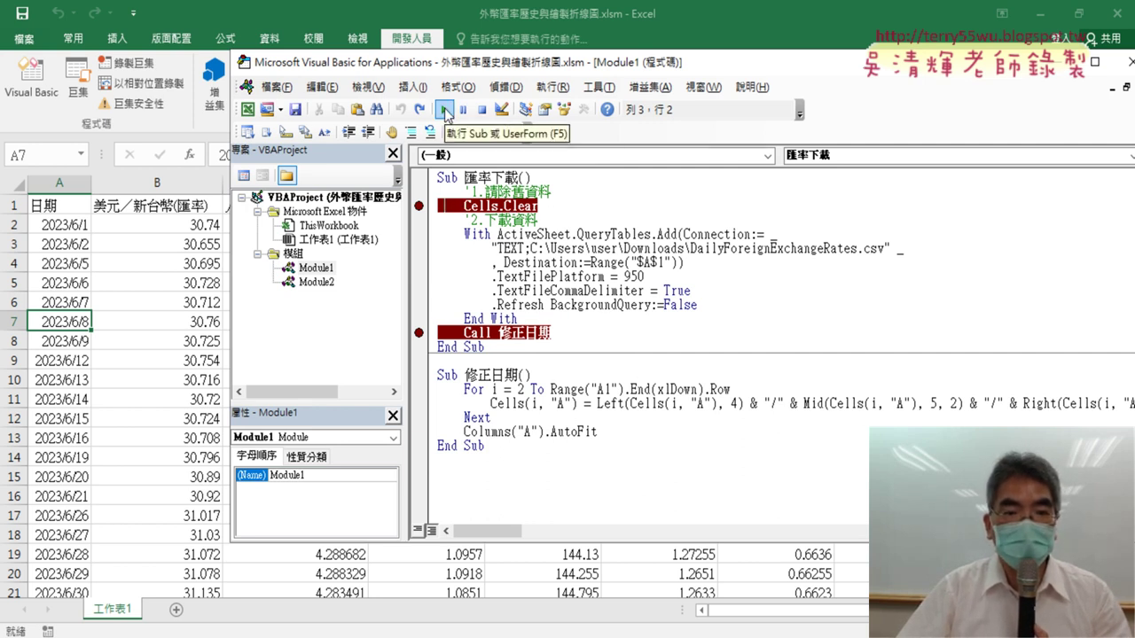
Run 匯率下載 to the Cells.Clear breakpoint and F8-step through the CSV import and refresh.
left_click(444, 109)
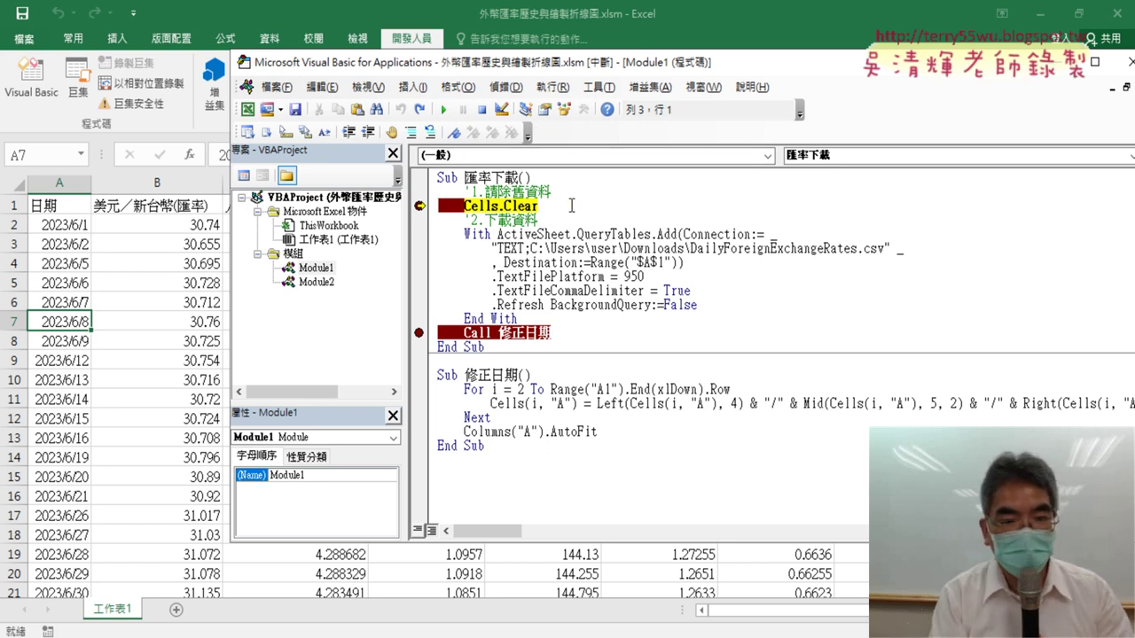
key("F8")
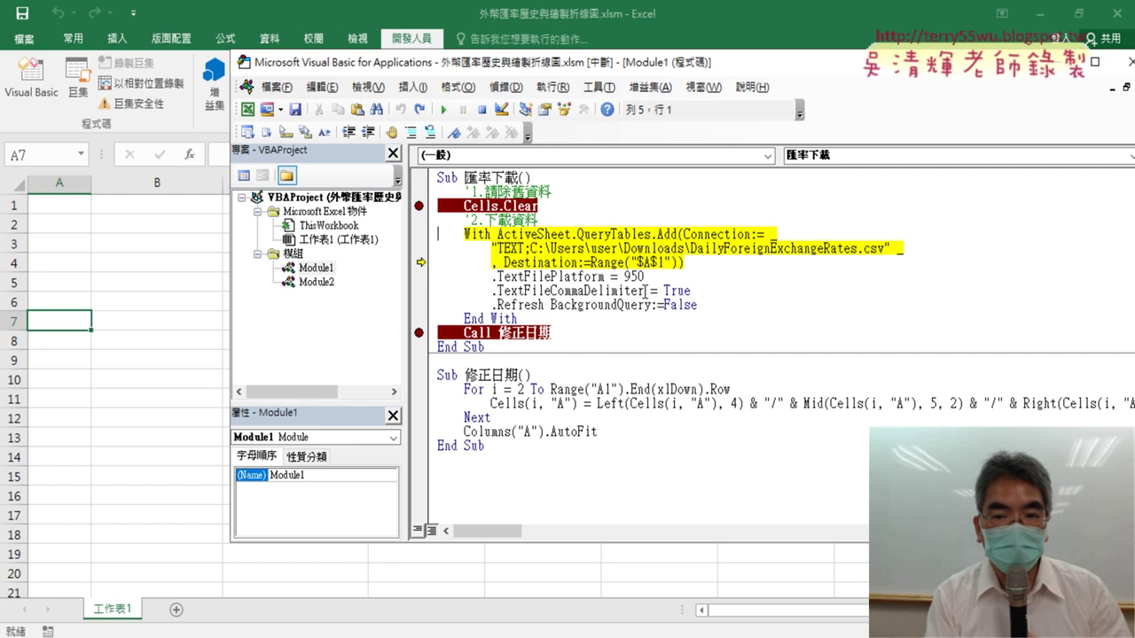
key("F8")
key("F8")
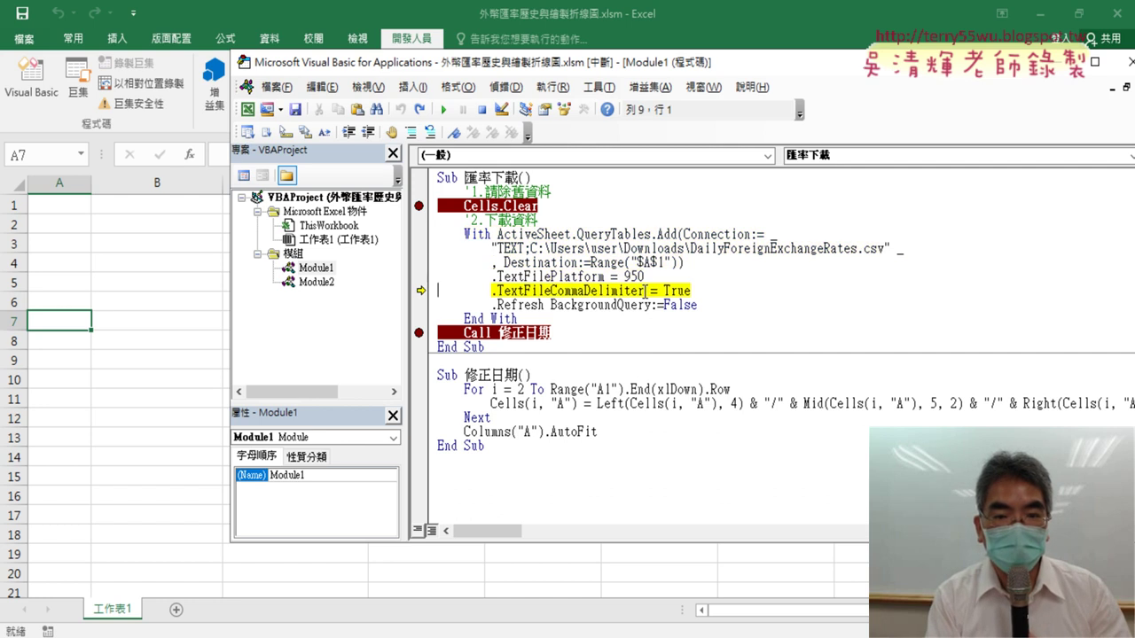
key("F8")
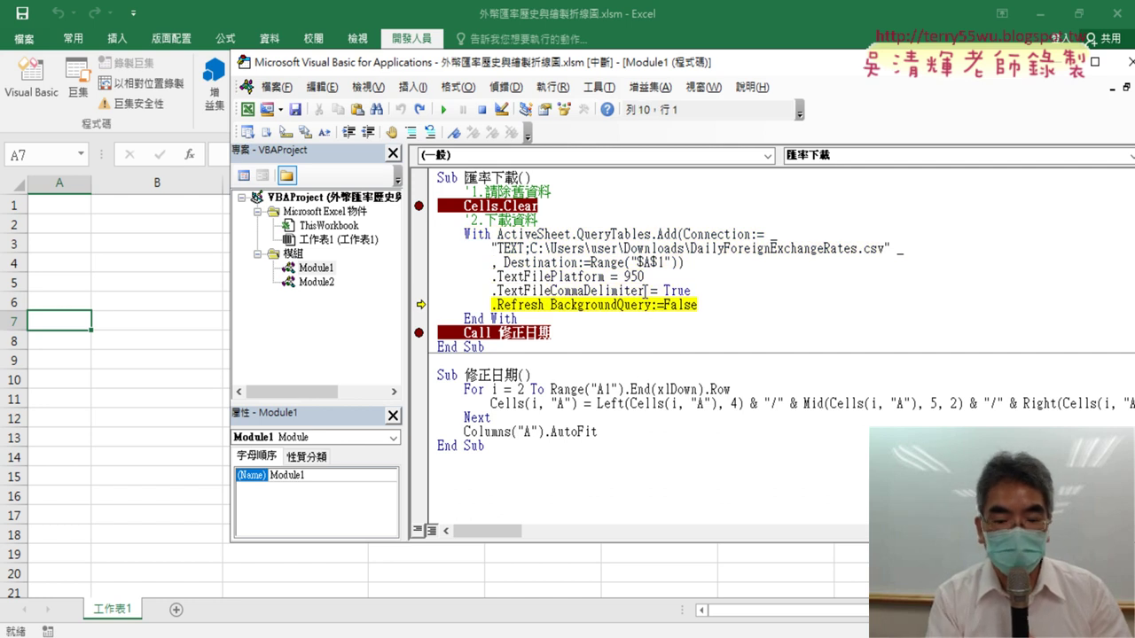
key("F8")
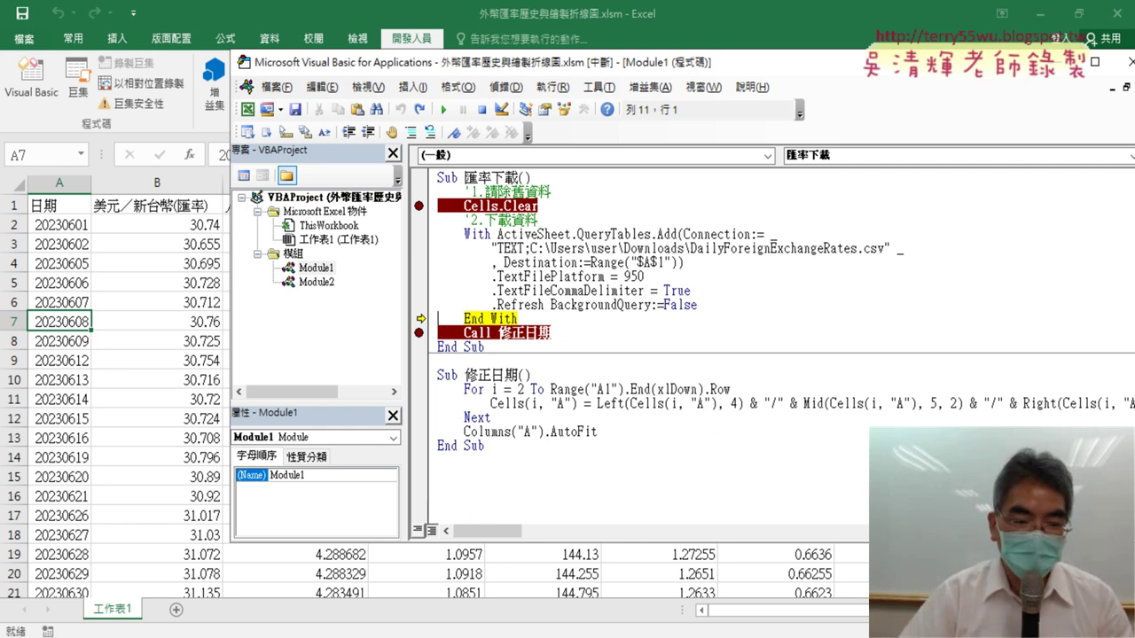
key("alt+Tab")
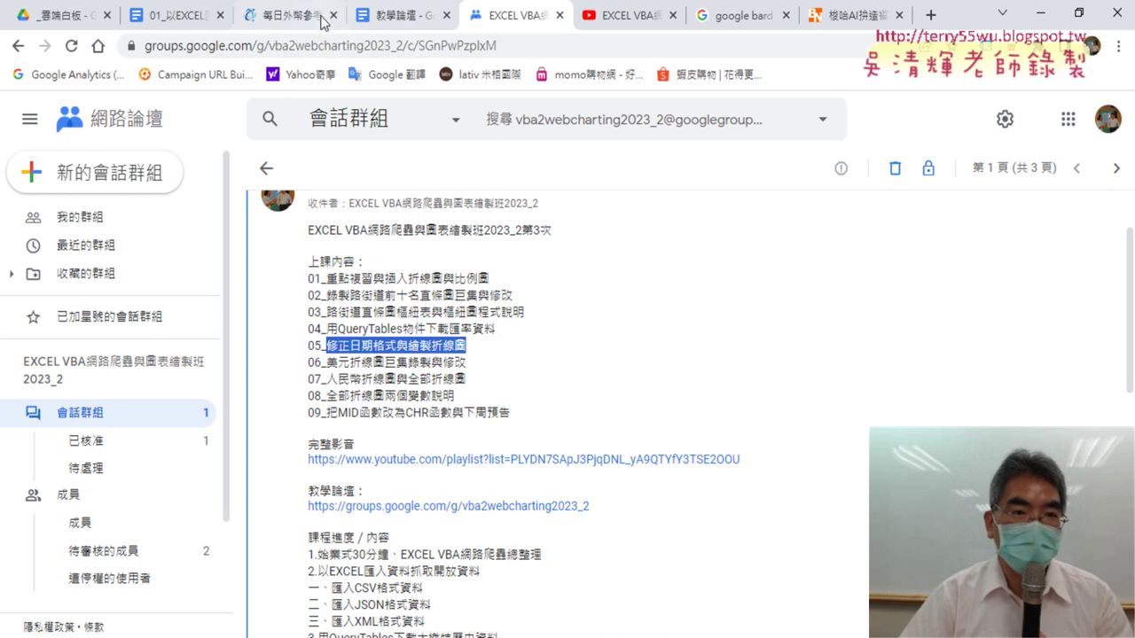
Copy the TAIFEX CSV download URL from the data.gov.tw dataset's 檢視資料 details.
left_click(297, 15)
scroll(400, 335, "up", 5)
scroll(400, 336, "up", 5)
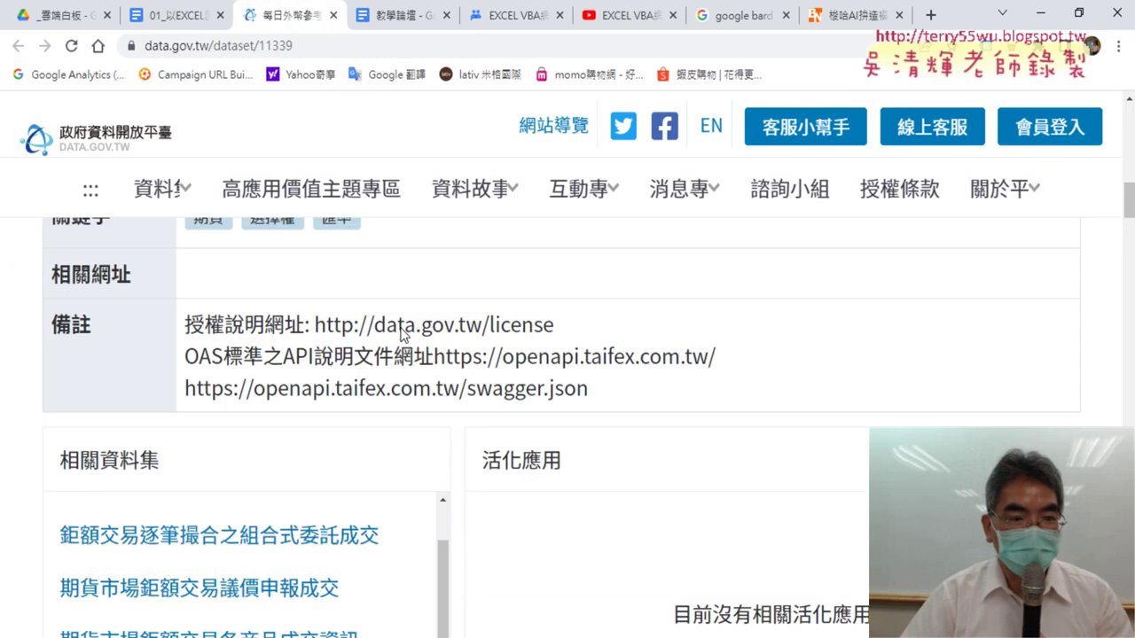
scroll(401, 335, "up", 5)
scroll(400, 336, "up", 5)
scroll(404, 335, "down", 2)
scroll(354, 372, "down", 1)
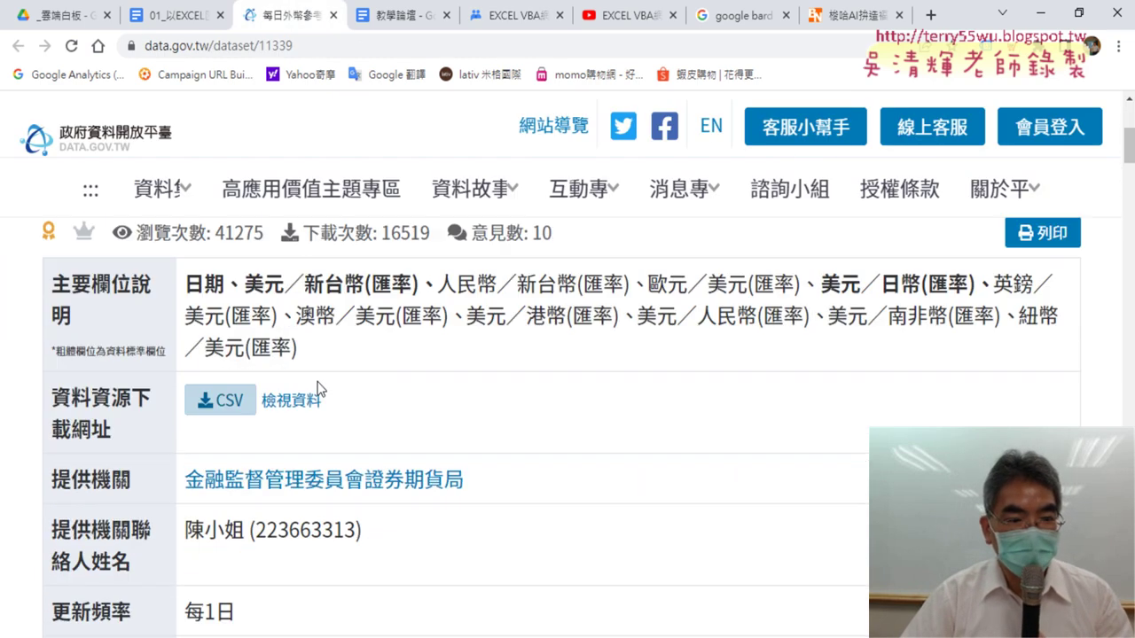
left_click(298, 399)
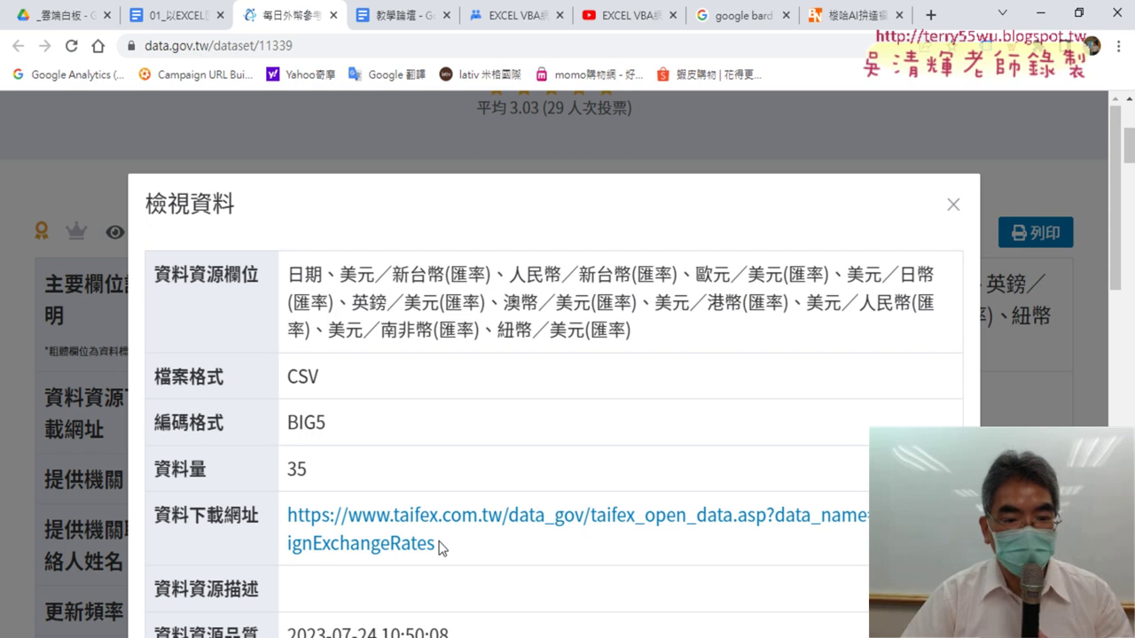
left_click_drag(443, 545, 288, 514)
right_click(361, 523)
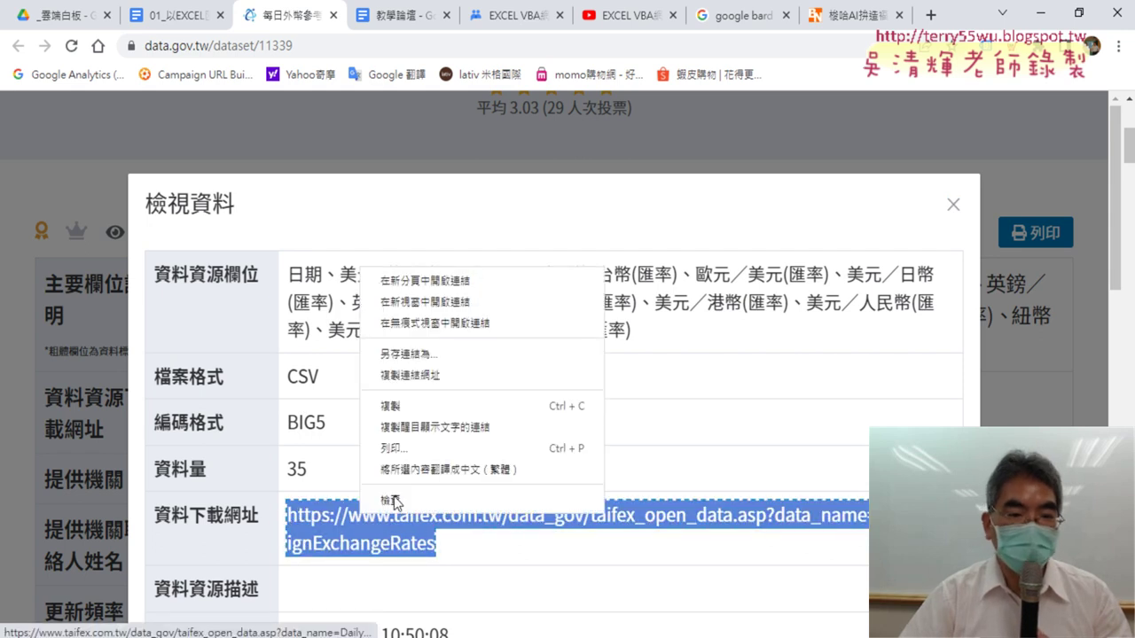
left_click(420, 402)
Replace the local CSV file path in the import code with the pasted TAIFEX URL.
left_click(1040, 14)
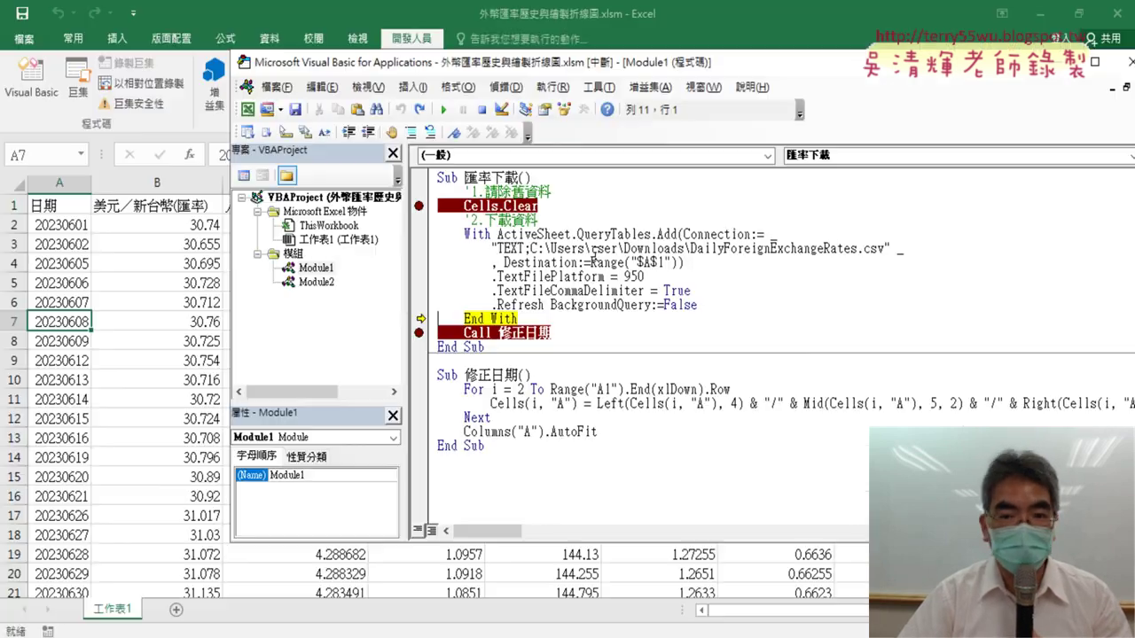
left_click_drag(531, 249, 880, 248)
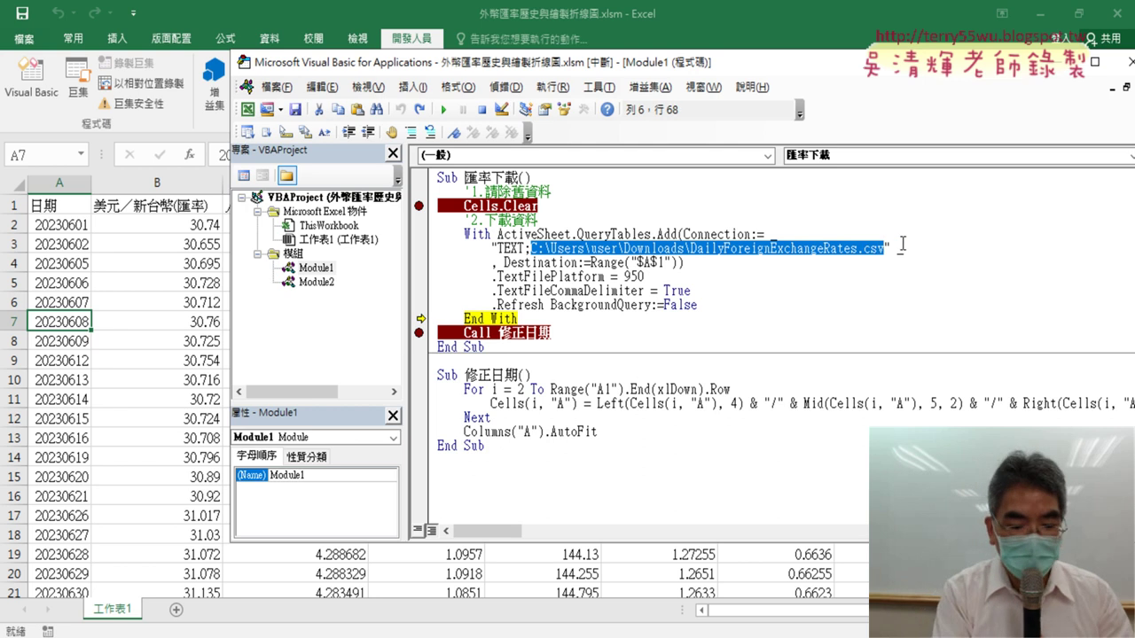
key("ctrl+v")
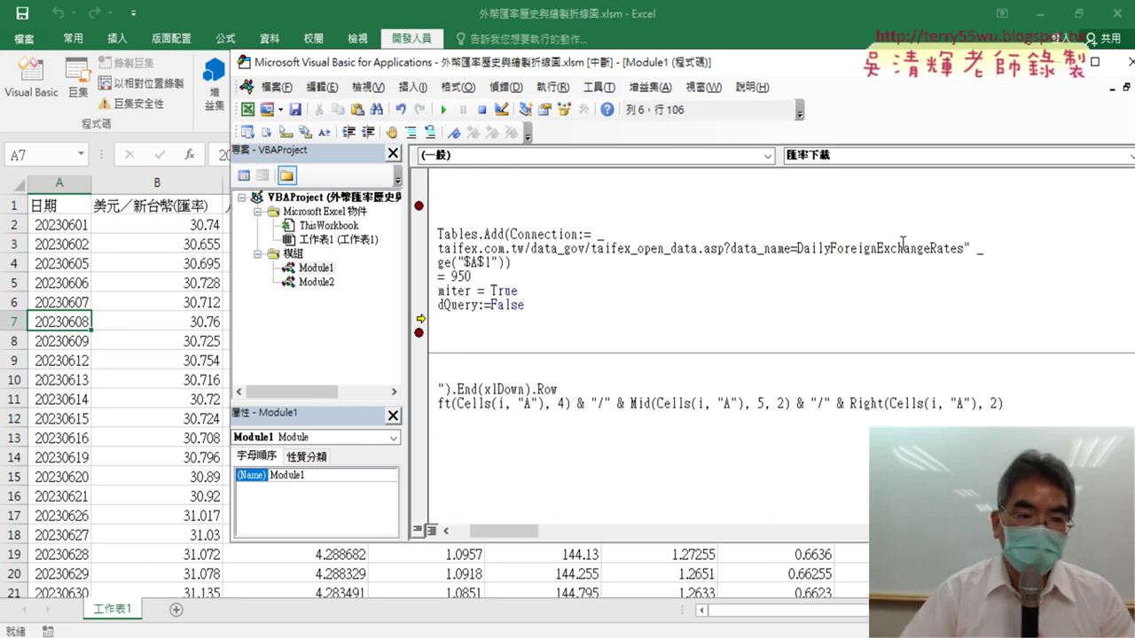
Check where column A's raw dates end, then return to the Module1 code.
left_click(181, 207)
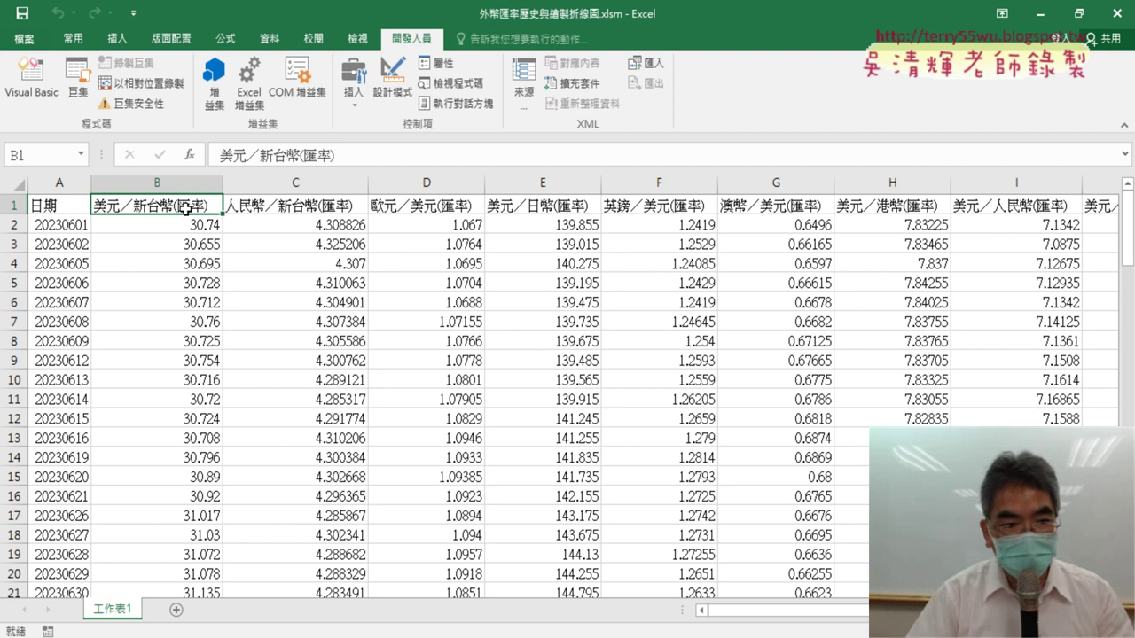
left_click(62, 205)
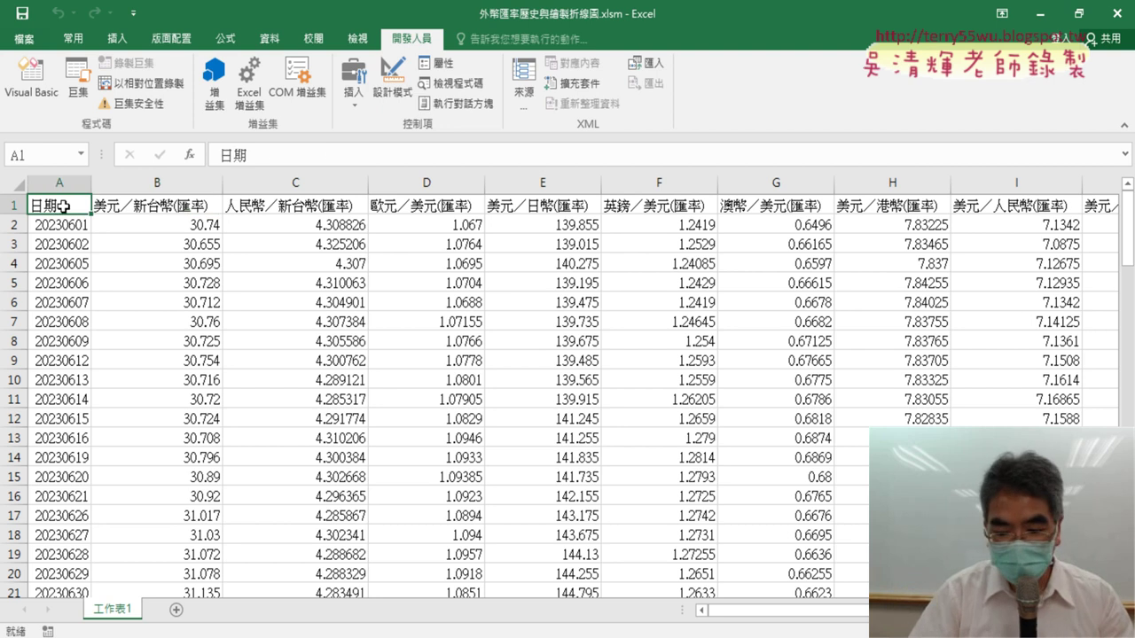
key("ctrl+Down")
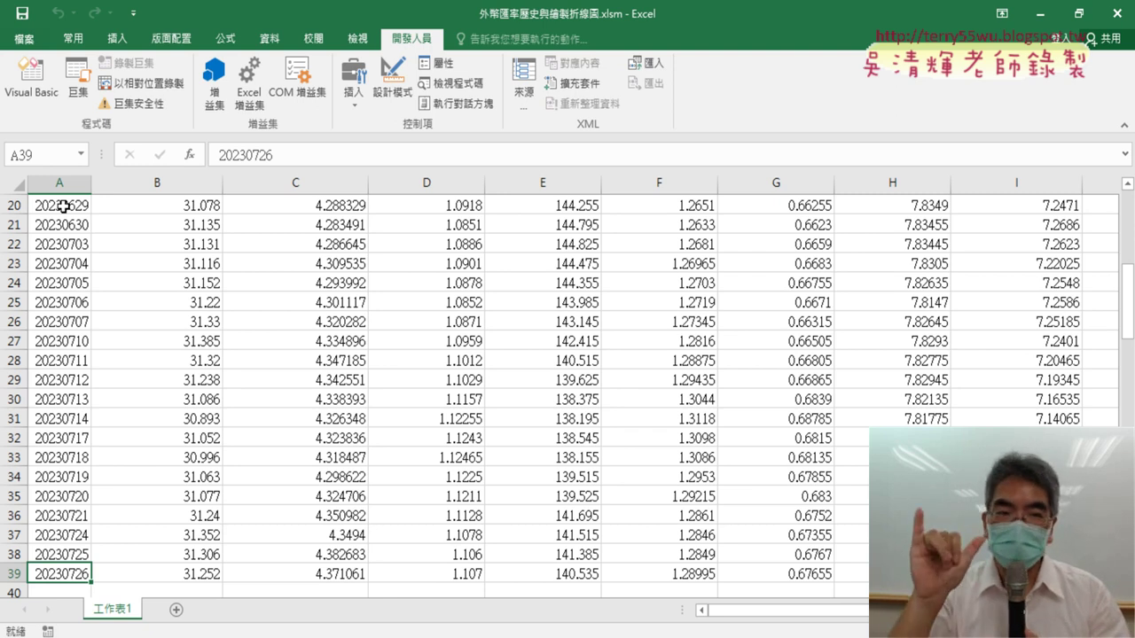
left_click(33, 90)
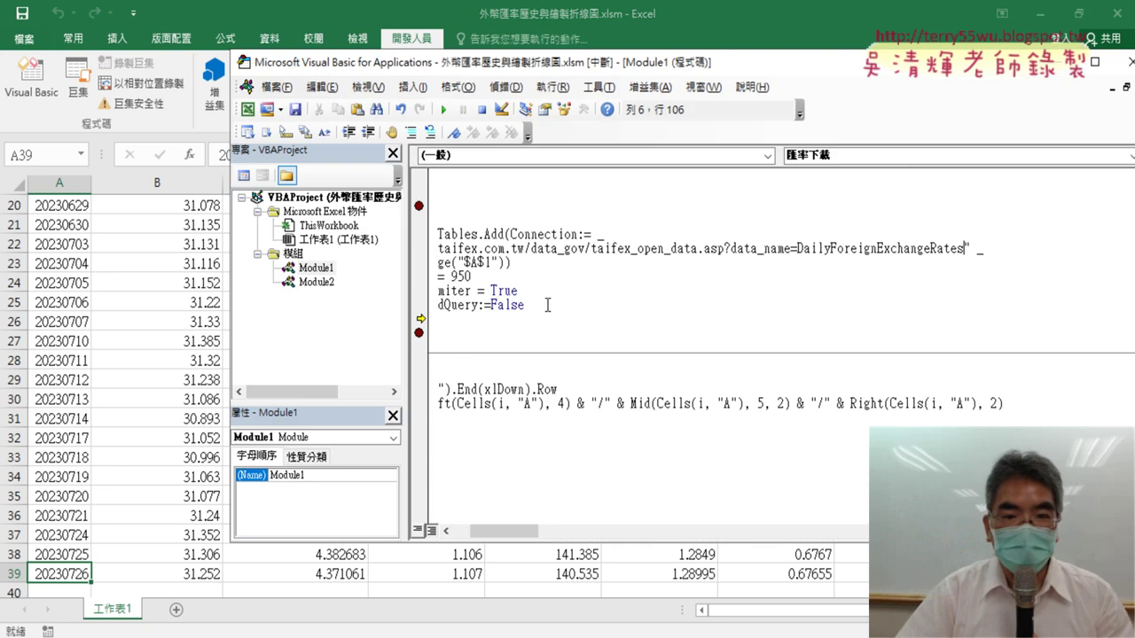
left_click_drag(526, 529, 503, 530)
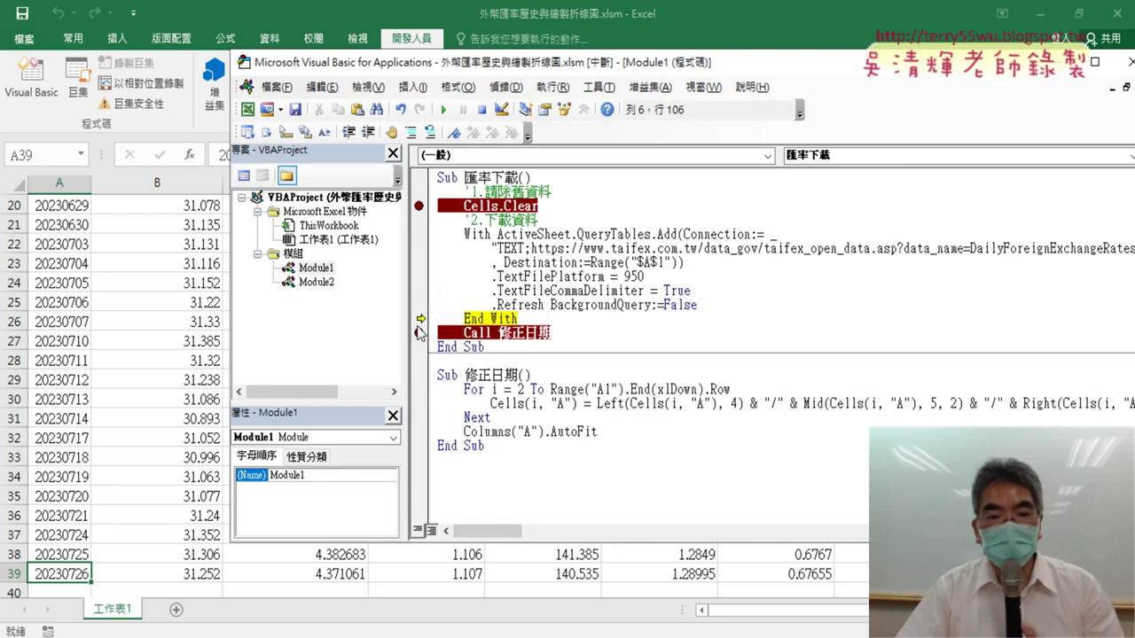
Reset the project and F8-step 匯率下載 from Cells.Clear through the TAIFEX download to Call 修正日期.
left_click_drag(421, 320, 426, 331)
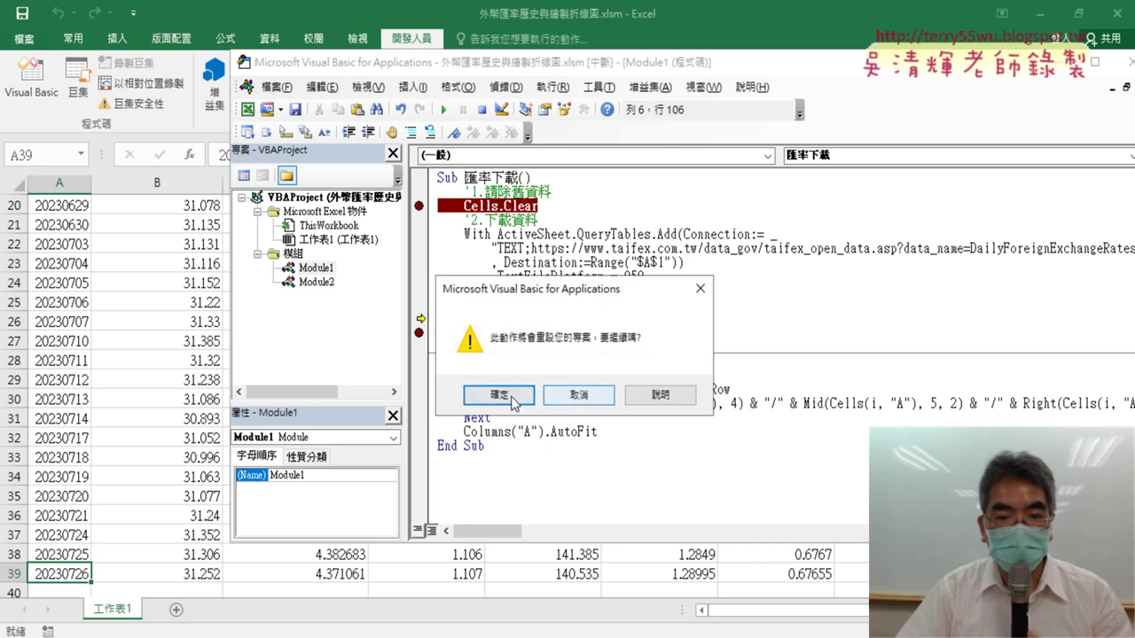
left_click(515, 394)
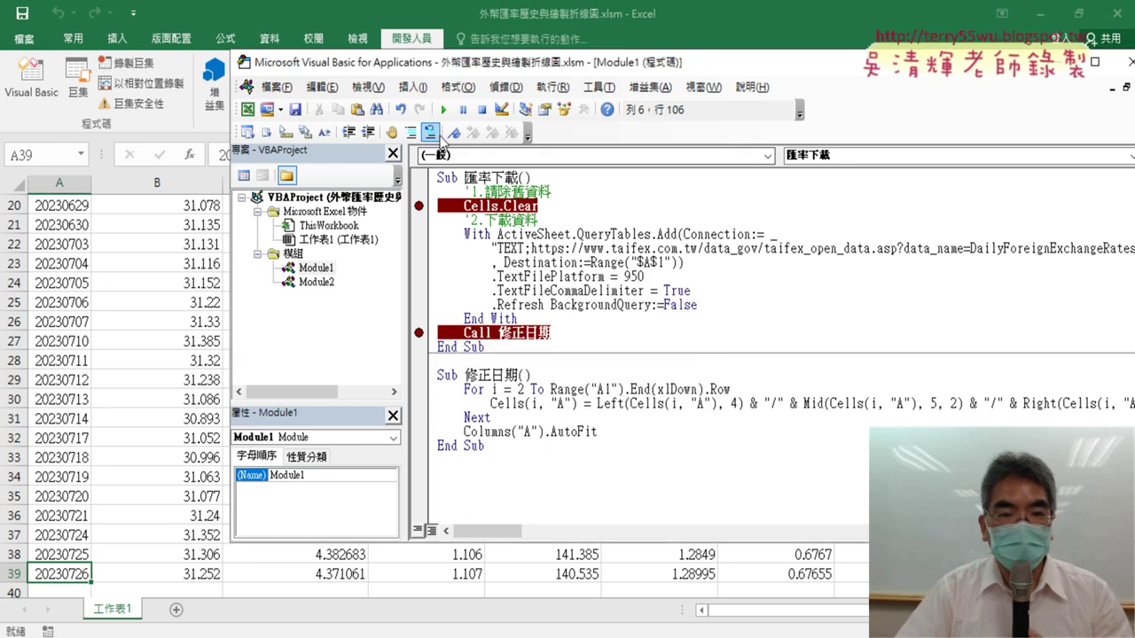
left_click(443, 109)
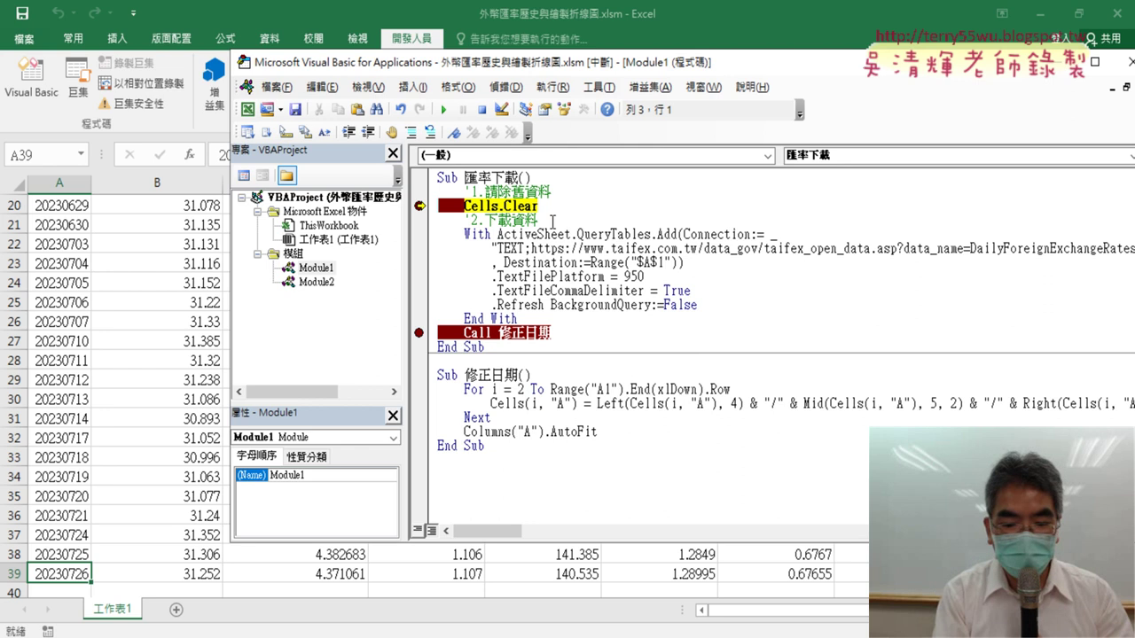
key("F8")
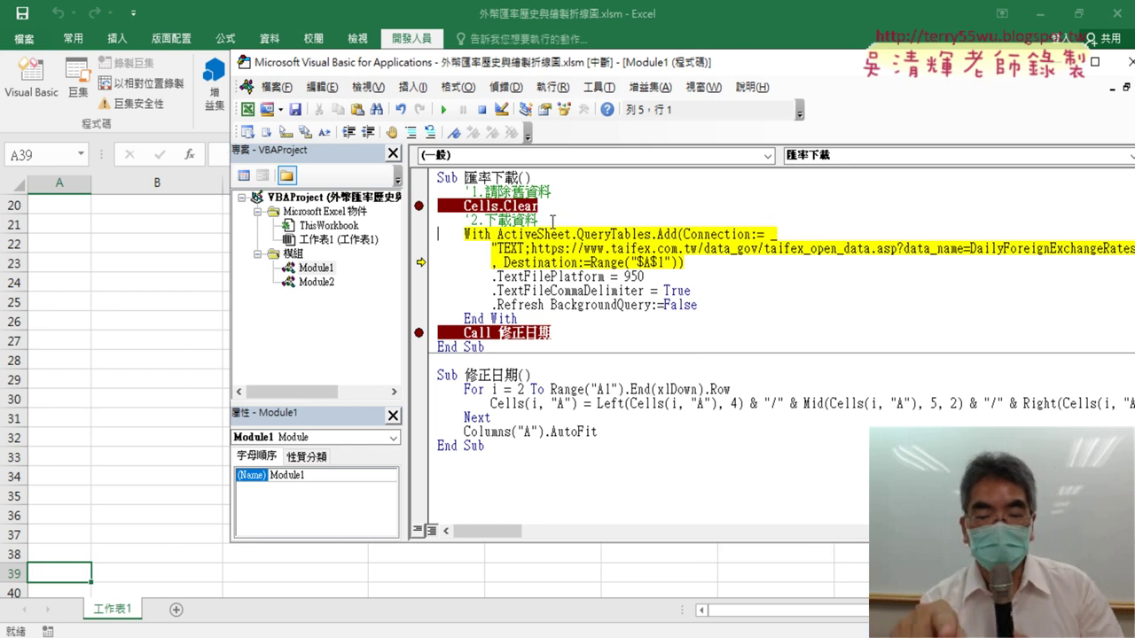
key("F8")
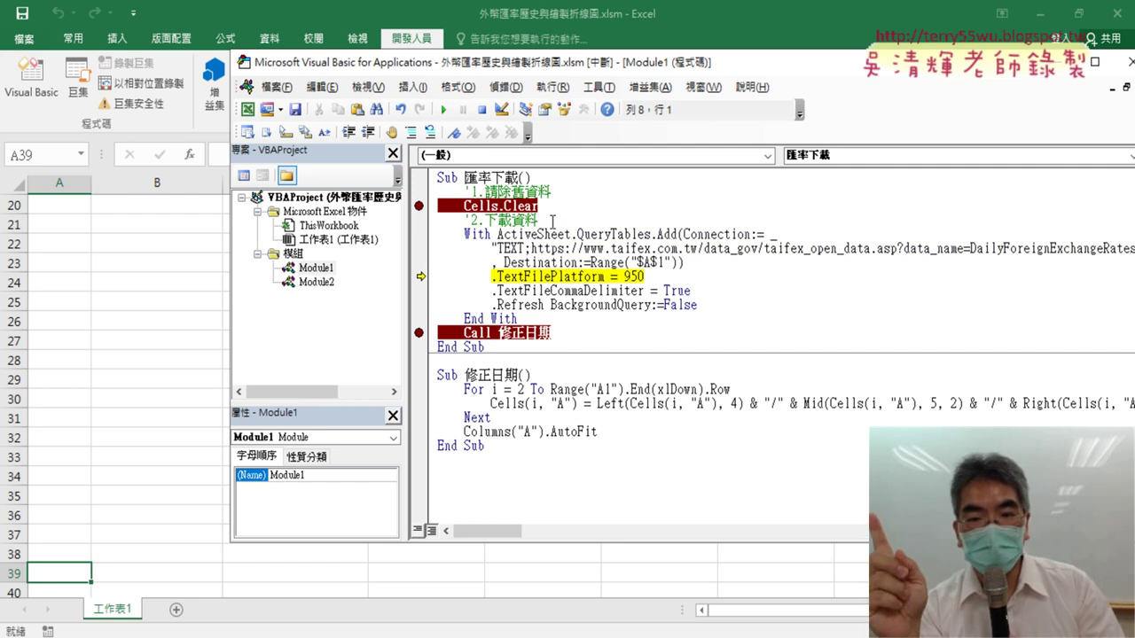
key("F8")
key("F8")
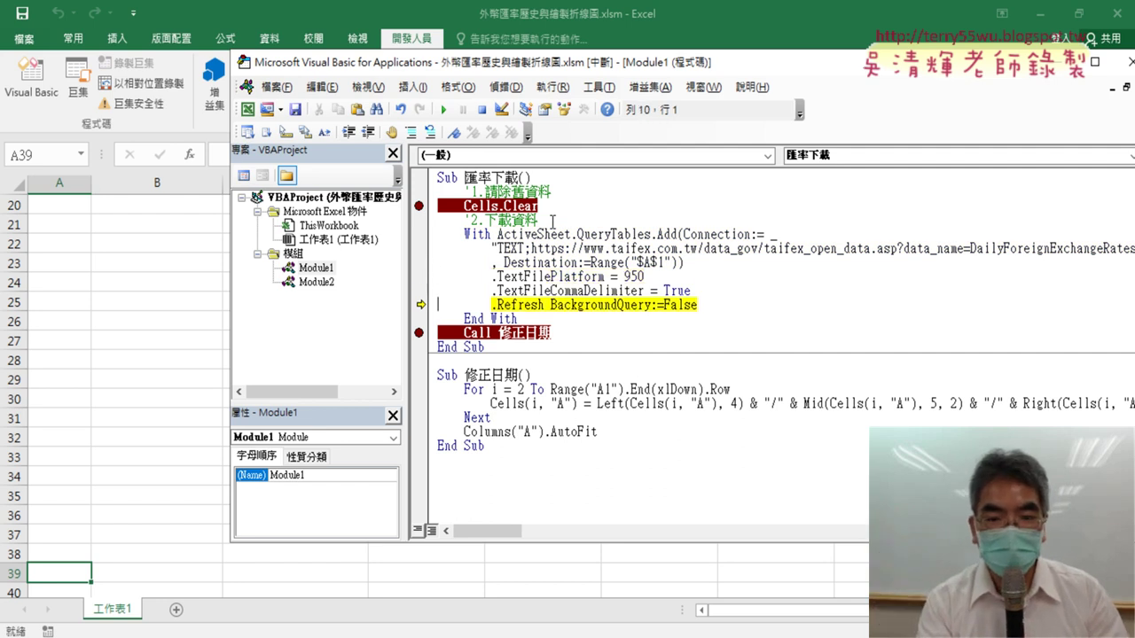
key("F8")
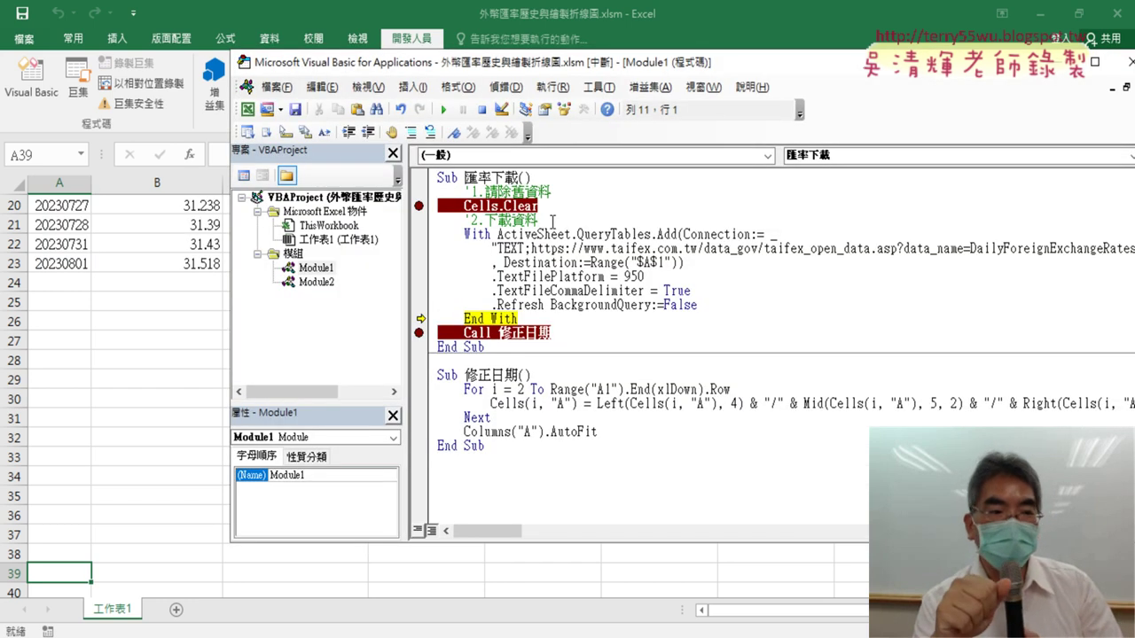
key("F8")
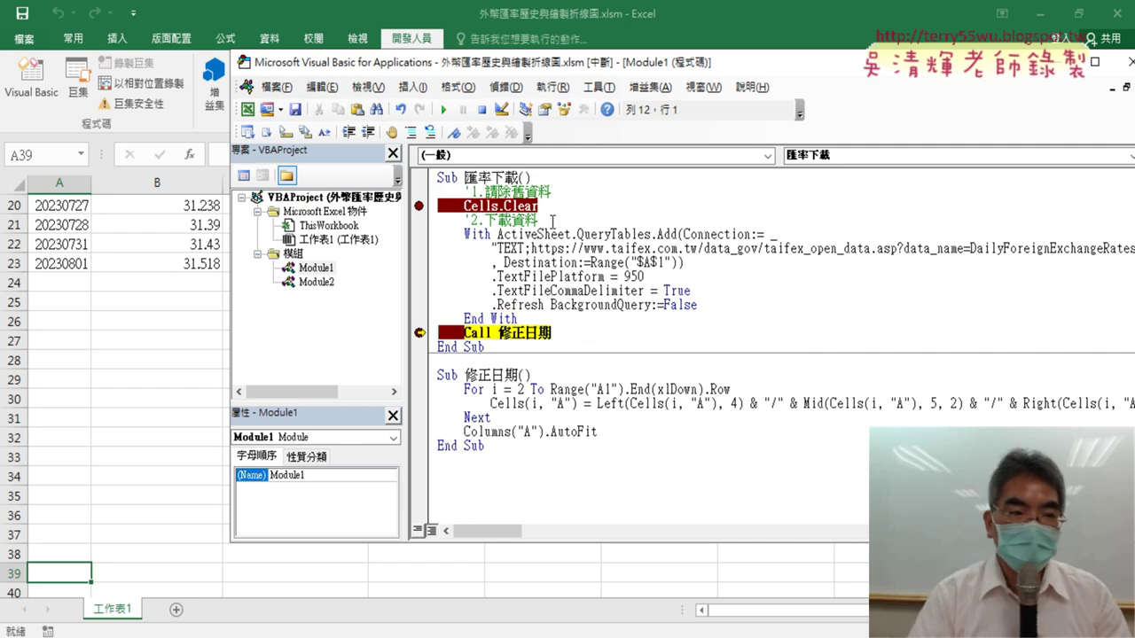
left_click(70, 263)
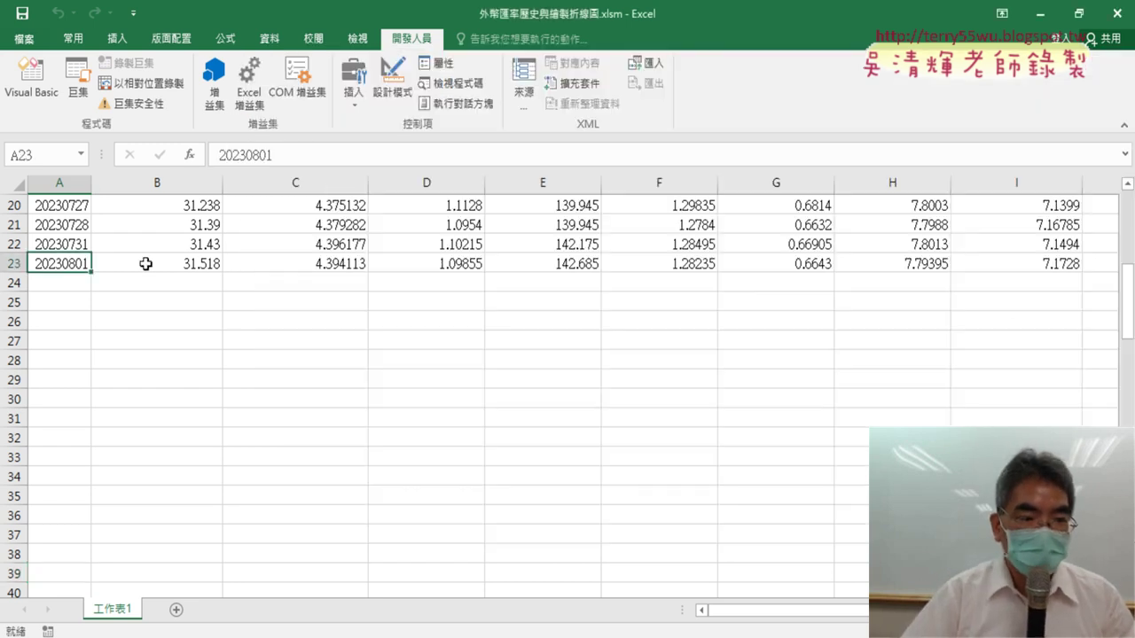
key("ctrl+Home")
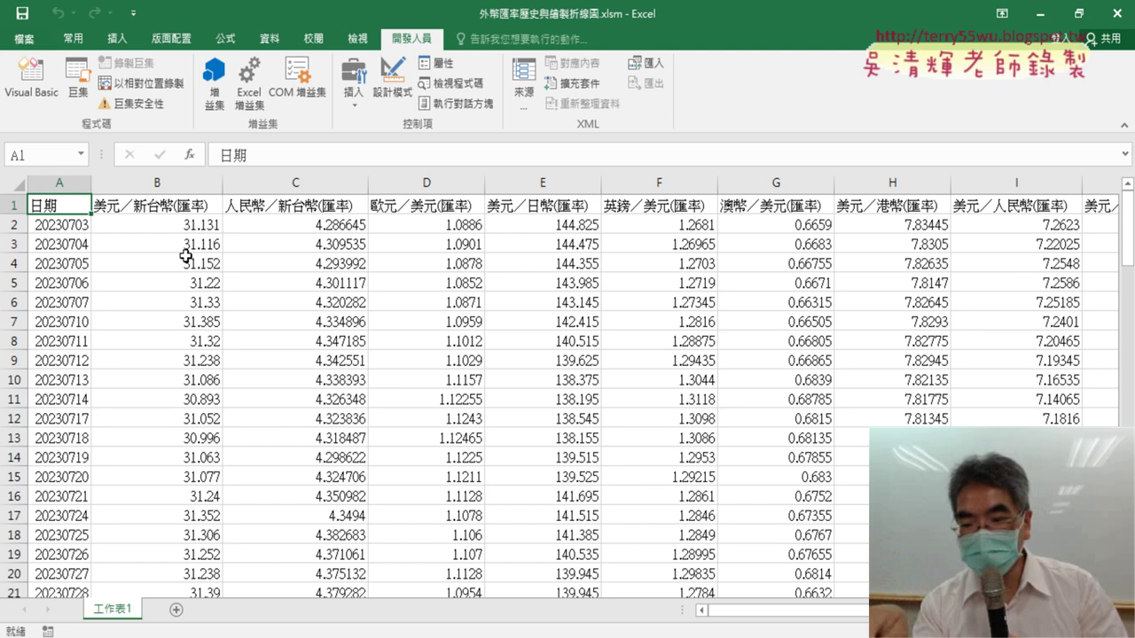
key("ctrl+Down")
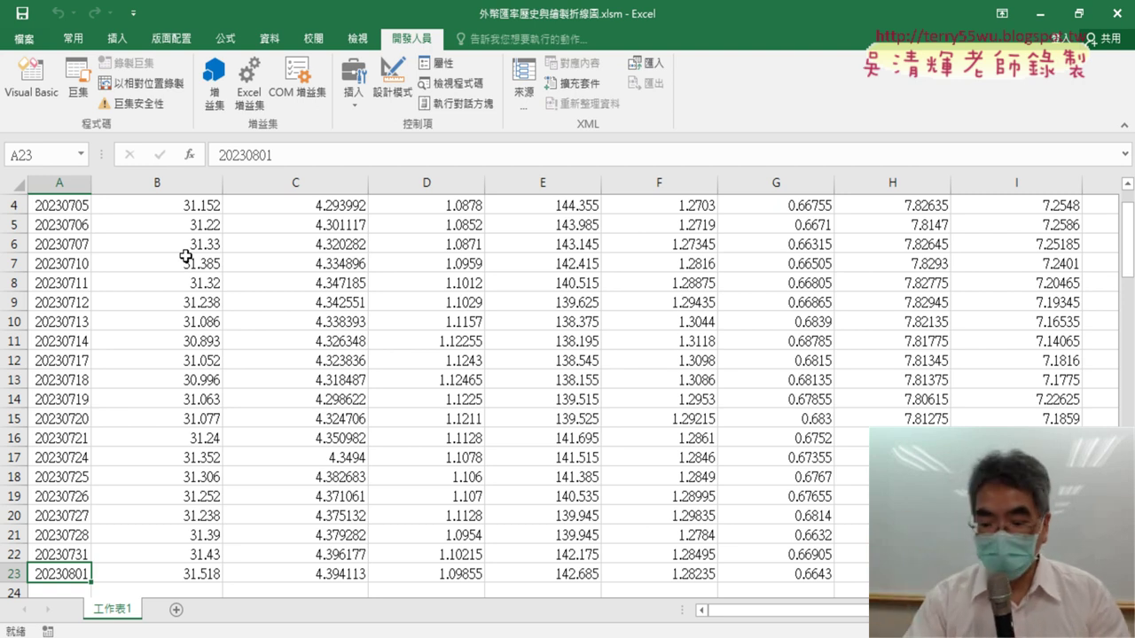
key("ctrl+Home")
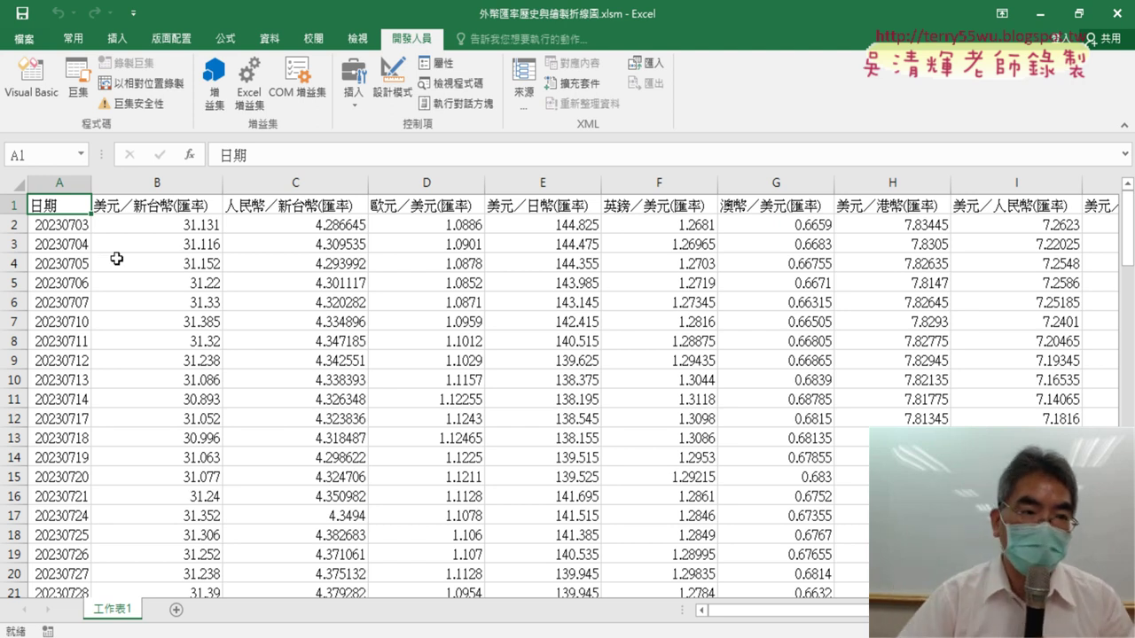
left_click(31, 78)
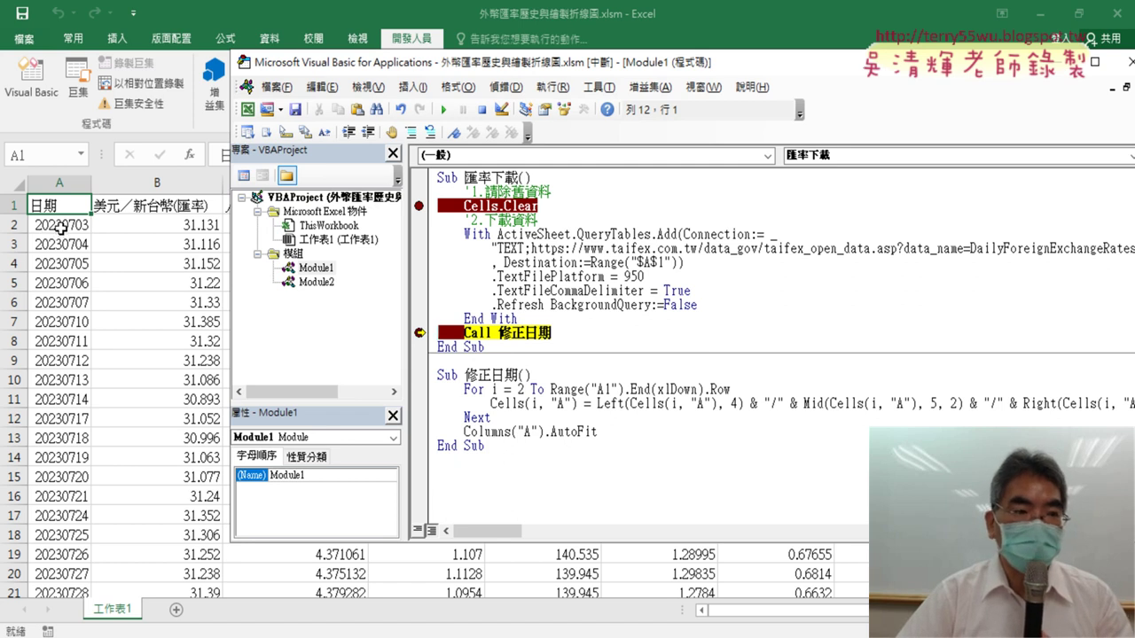
Inspect cell A2's number format in Format Cells and cancel without changes.
left_click(59, 228)
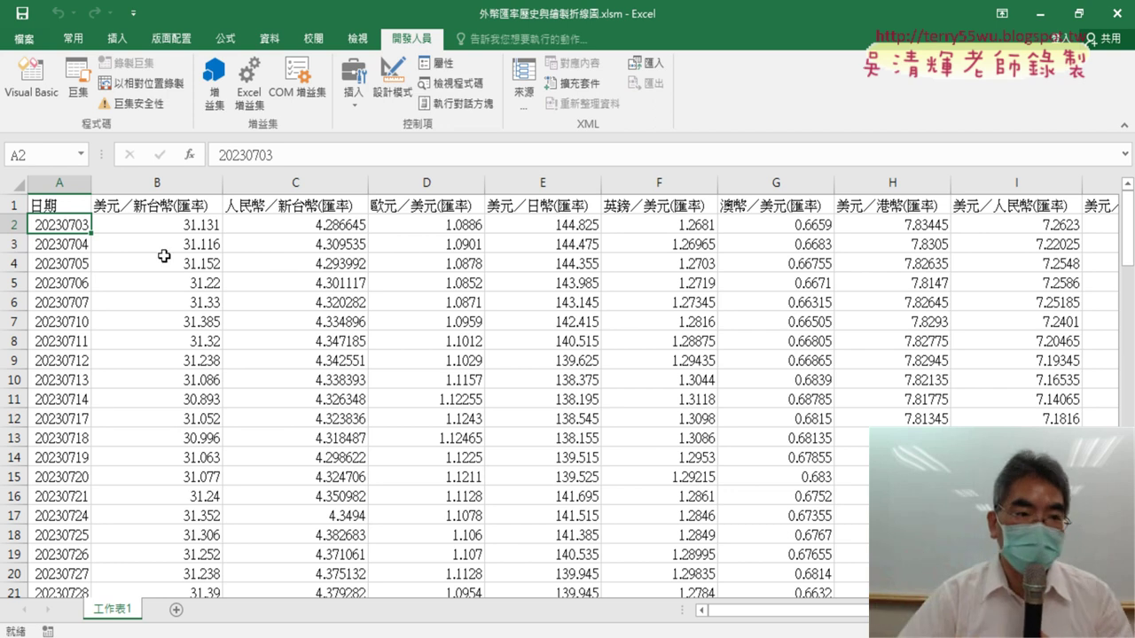
right_click(64, 230)
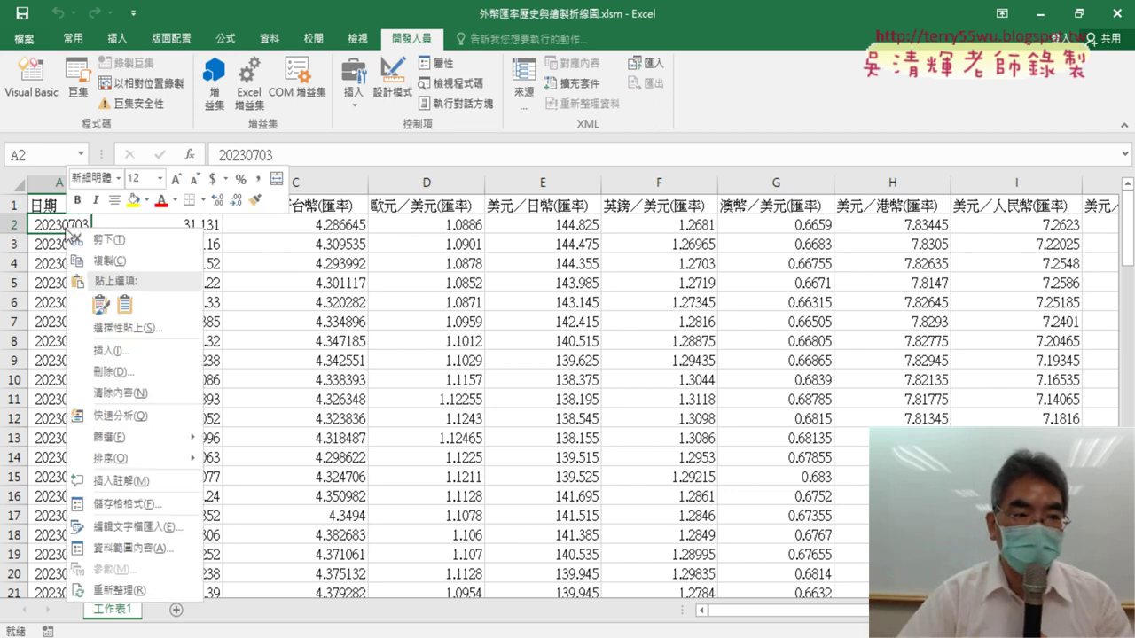
left_click(140, 507)
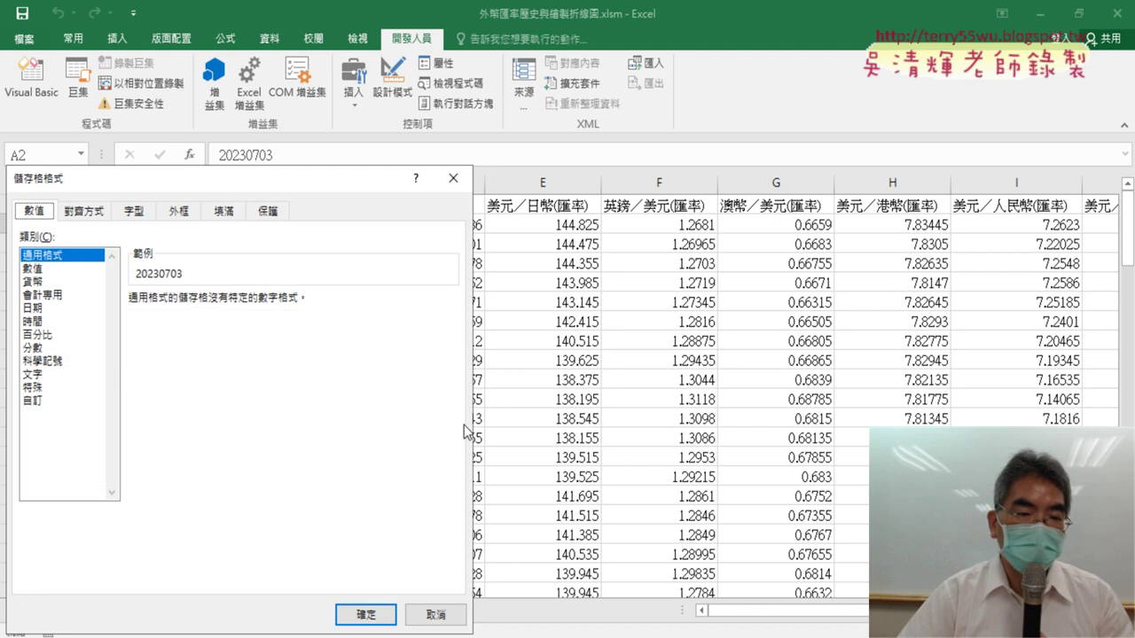
left_click_drag(502, 109, 476, 96)
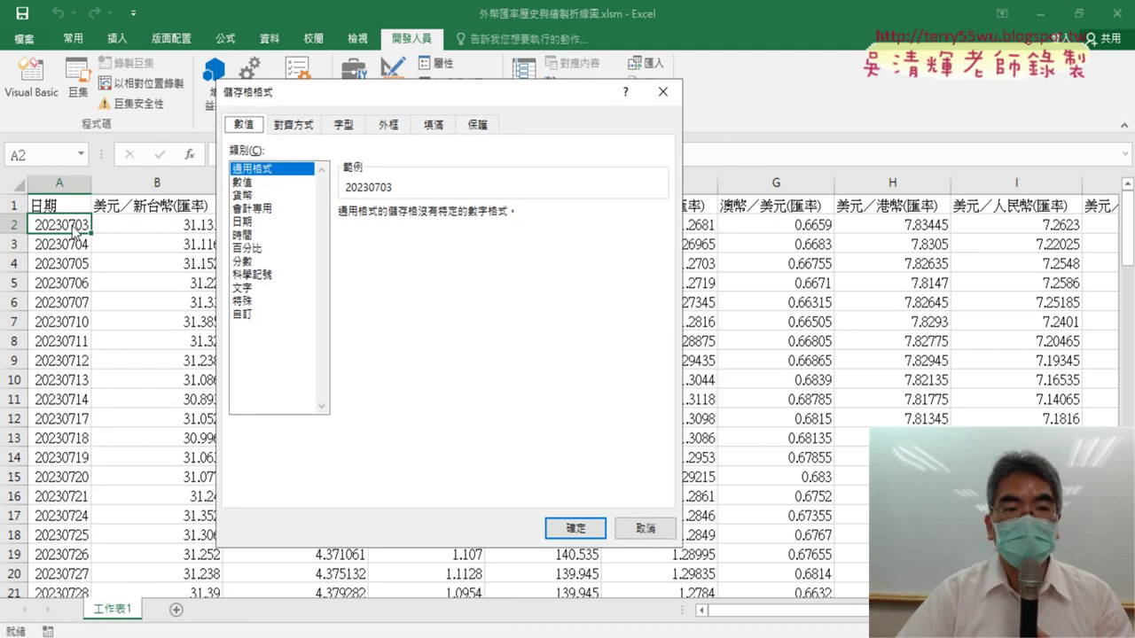
left_click(626, 532)
Step into 修正日期 and continue so dates convert to 2023/7/3 form, then open Module2.
left_click(54, 100)
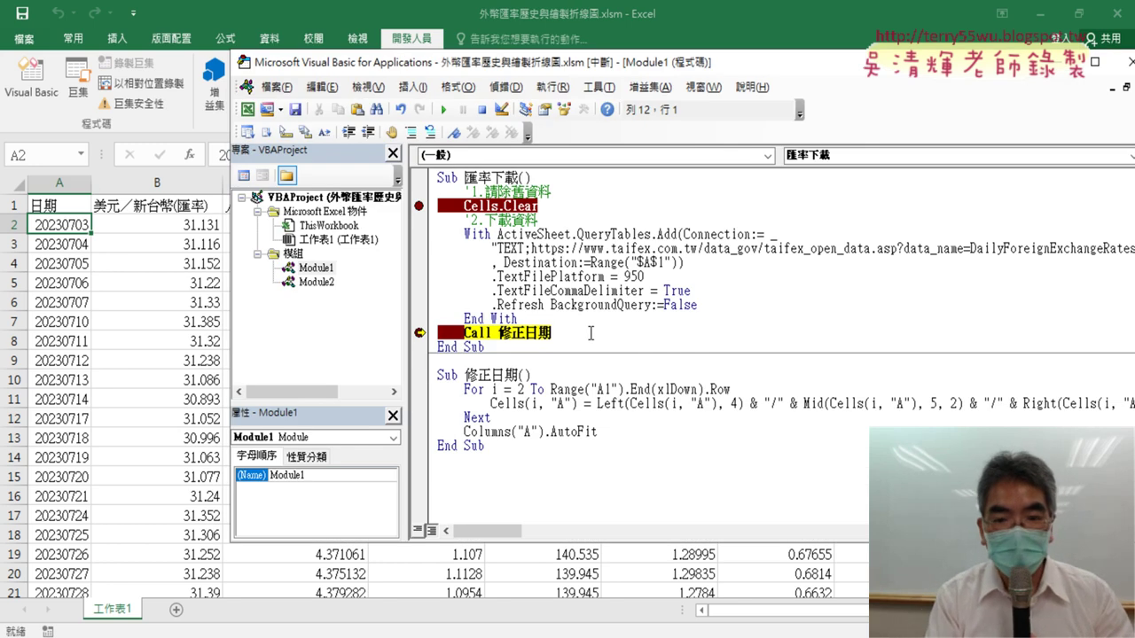
key("F8")
key("F8")
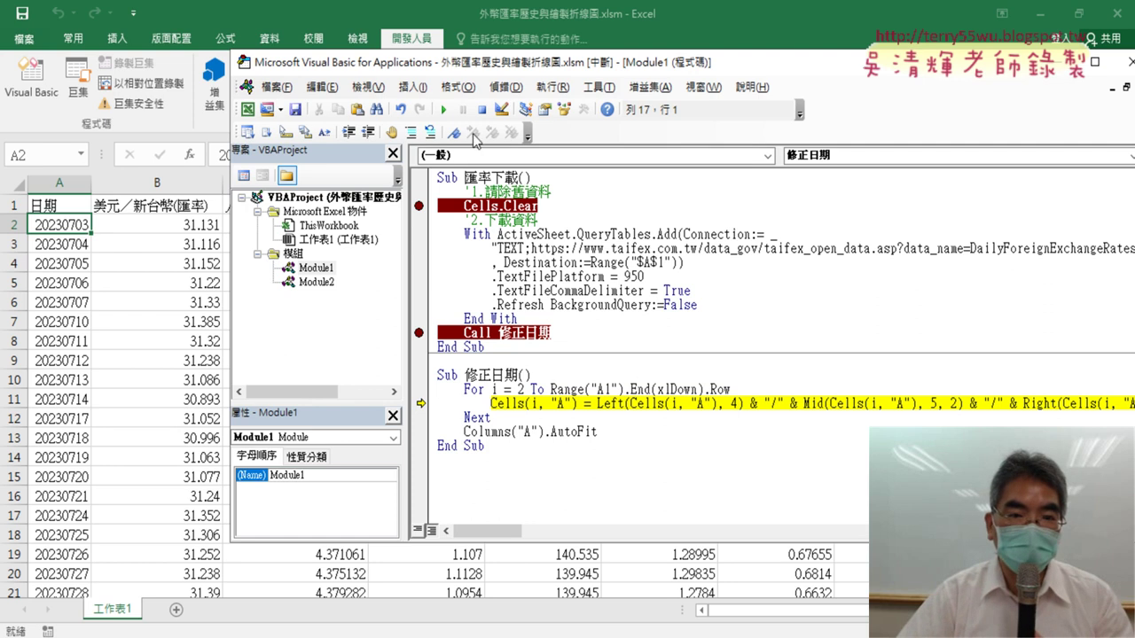
left_click(444, 109)
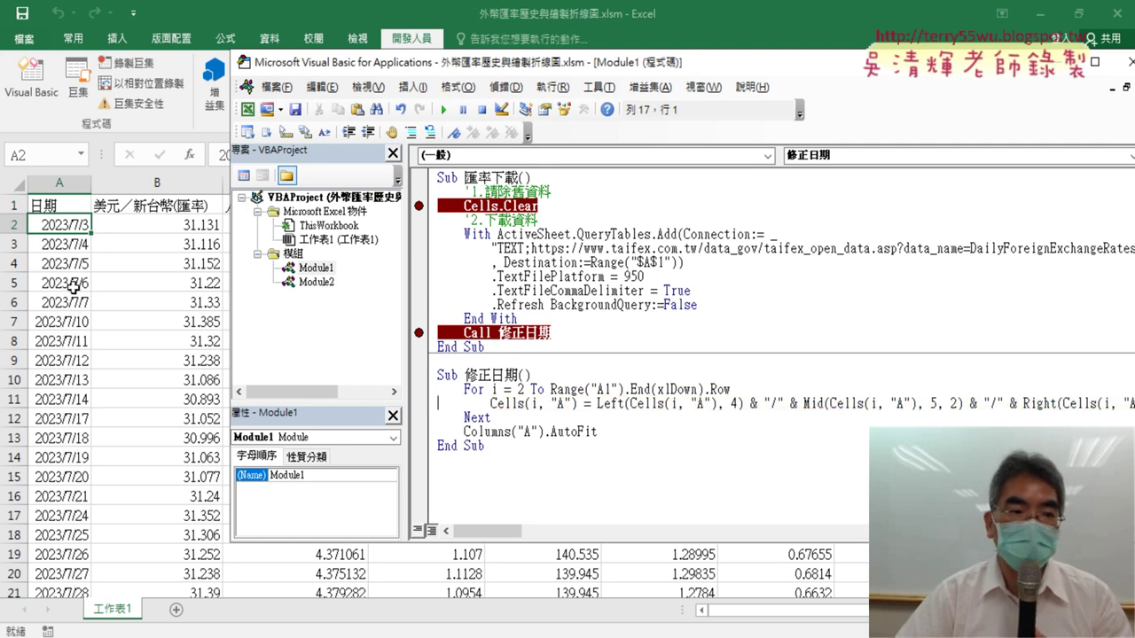
double_click(317, 282)
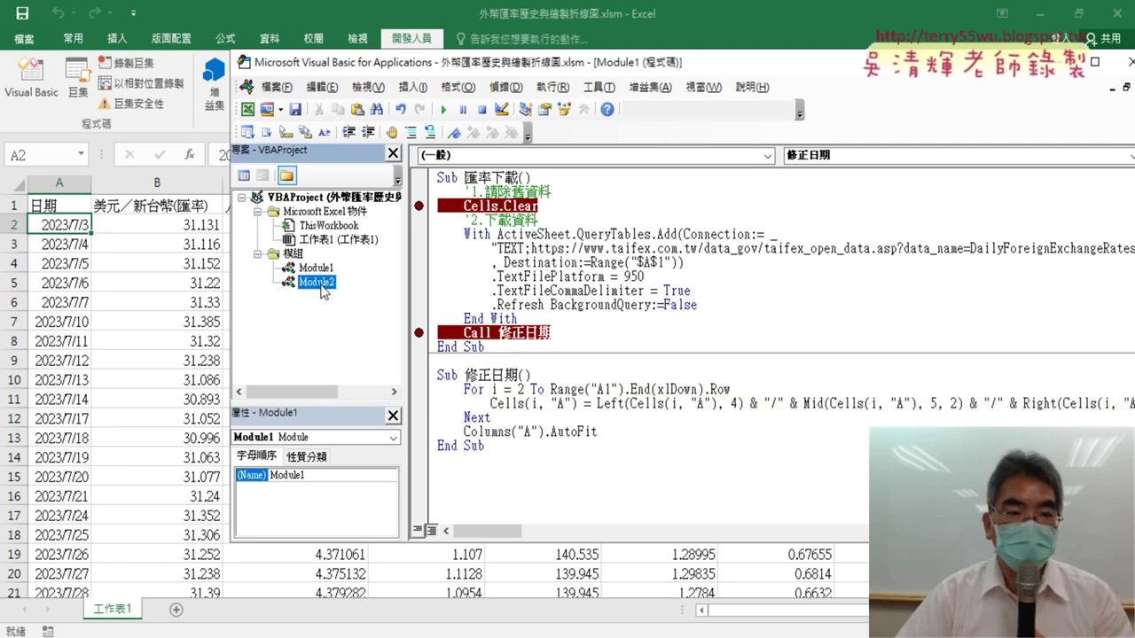
Run the 刪圖 macro to delete the existing charts and confirm the sheet is clear.
left_click(132, 400)
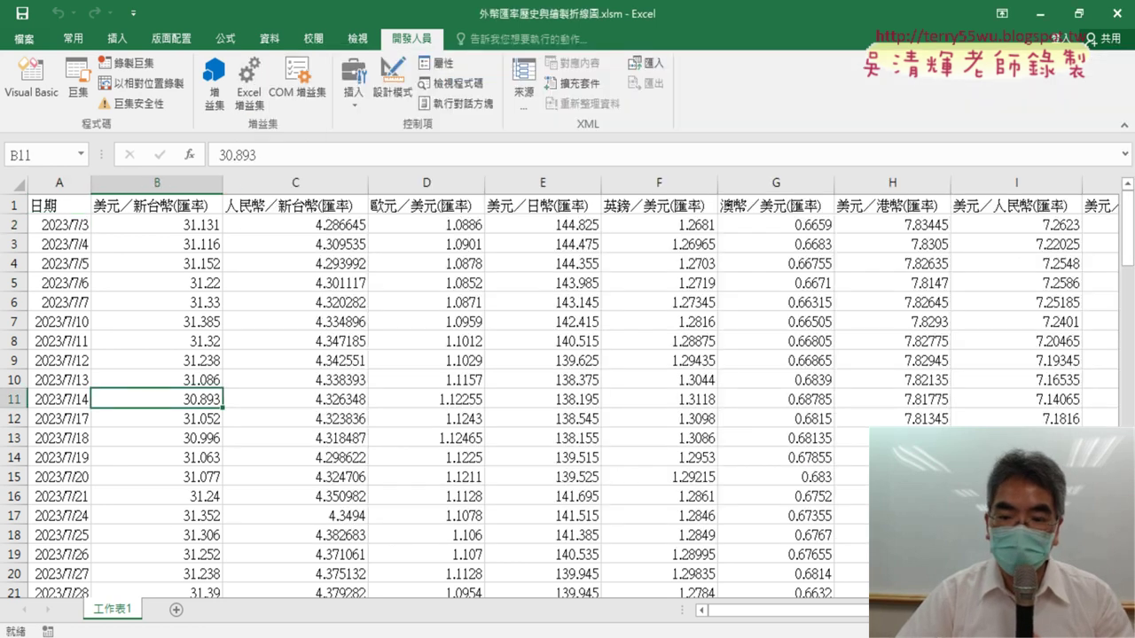
left_click_drag(789, 610, 933, 609)
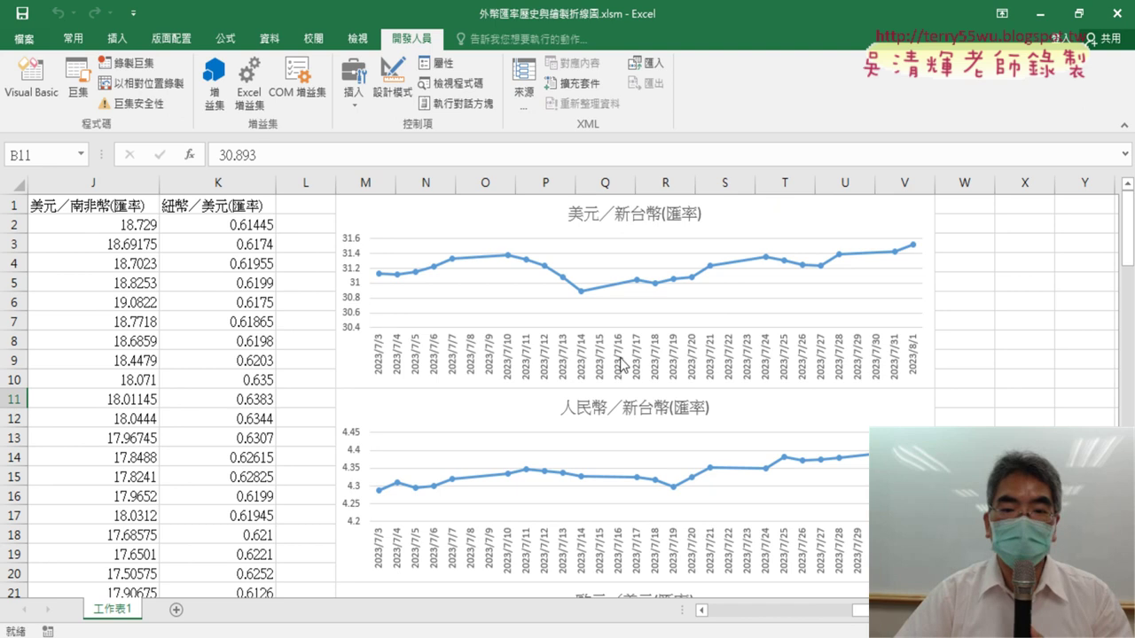
left_click(31, 75)
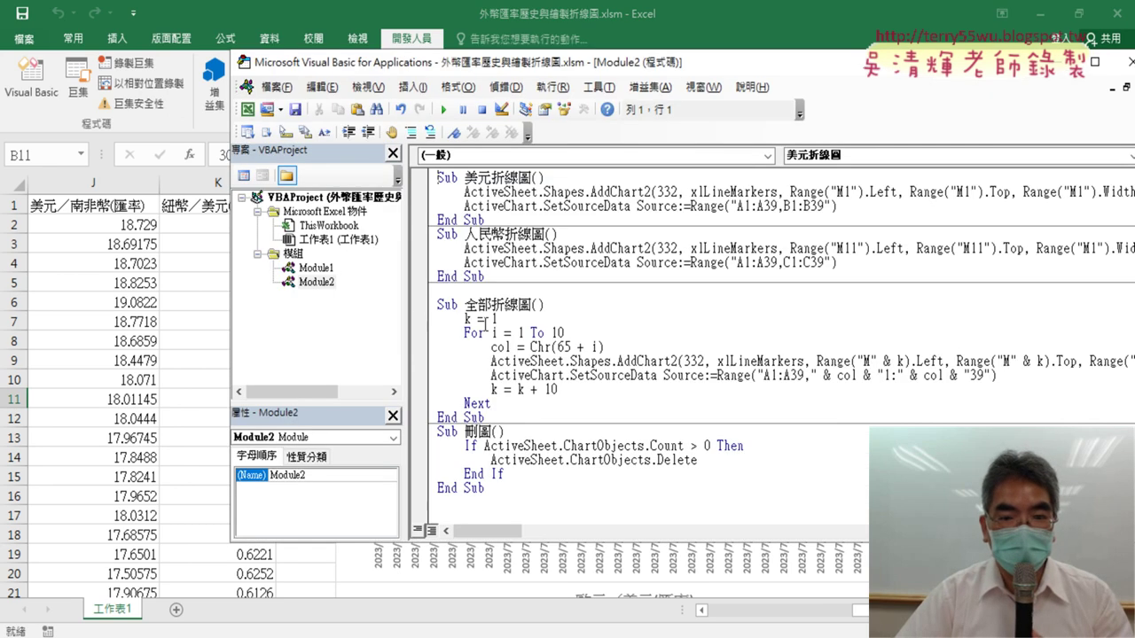
left_click(517, 446)
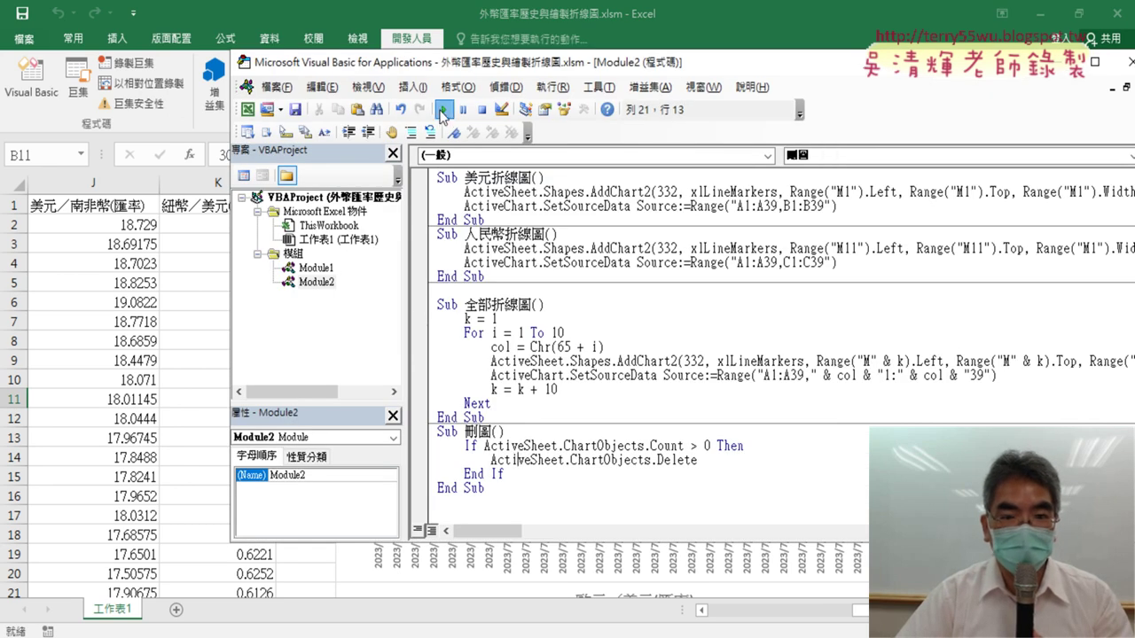
left_click(443, 109)
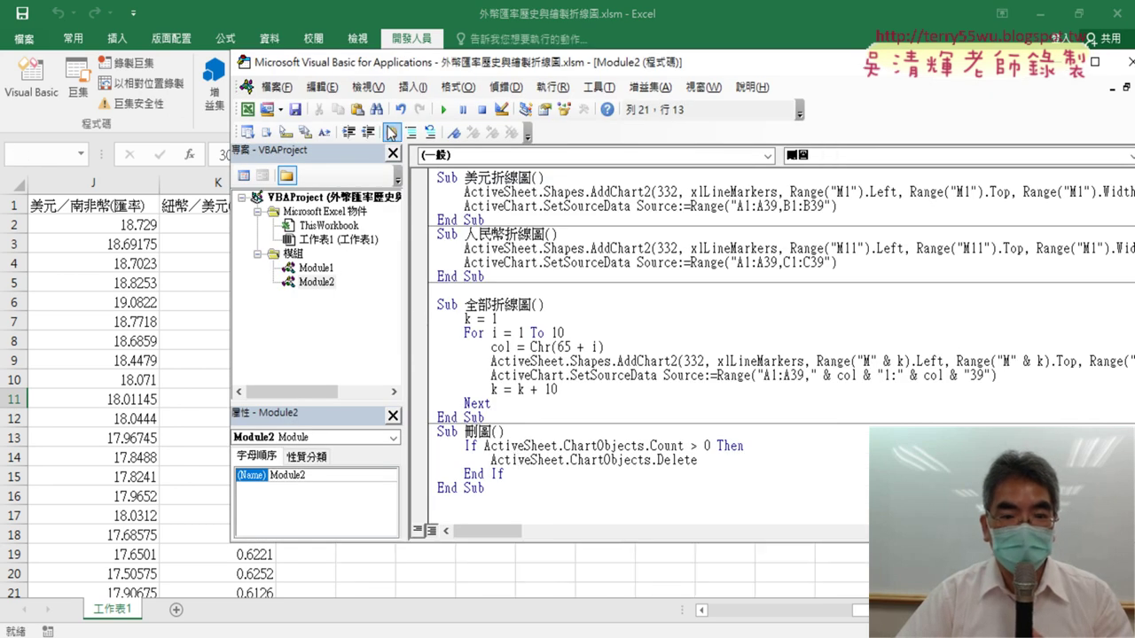
left_click(204, 397)
Shrink the code window and run 全部折線圖 to draw a line chart per currency.
left_click(31, 76)
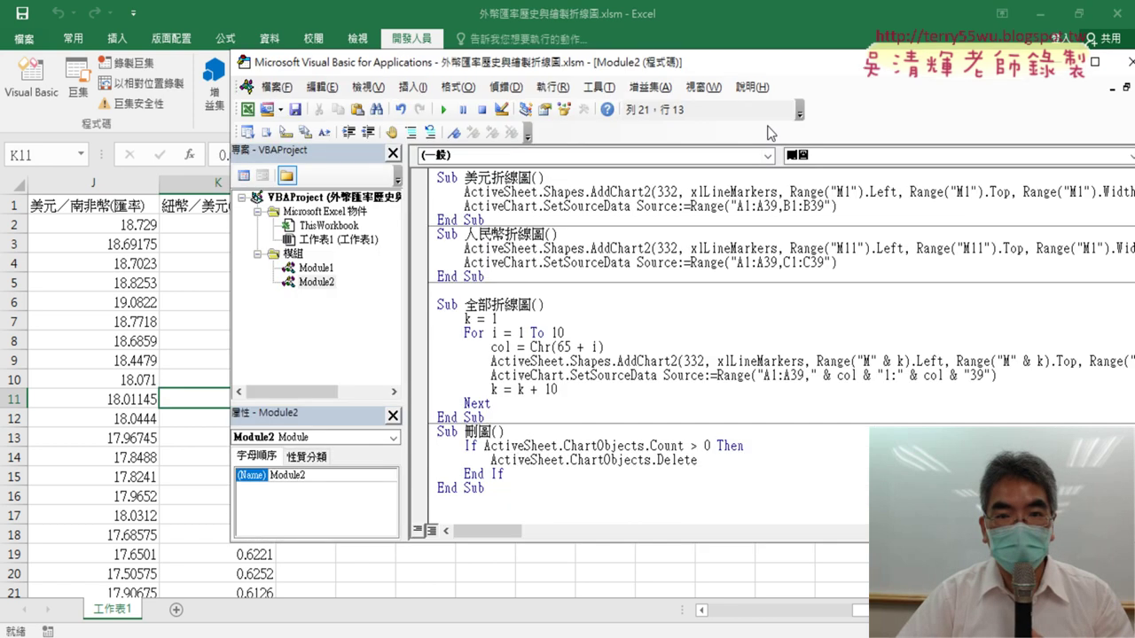
left_click_drag(737, 70, 459, 39)
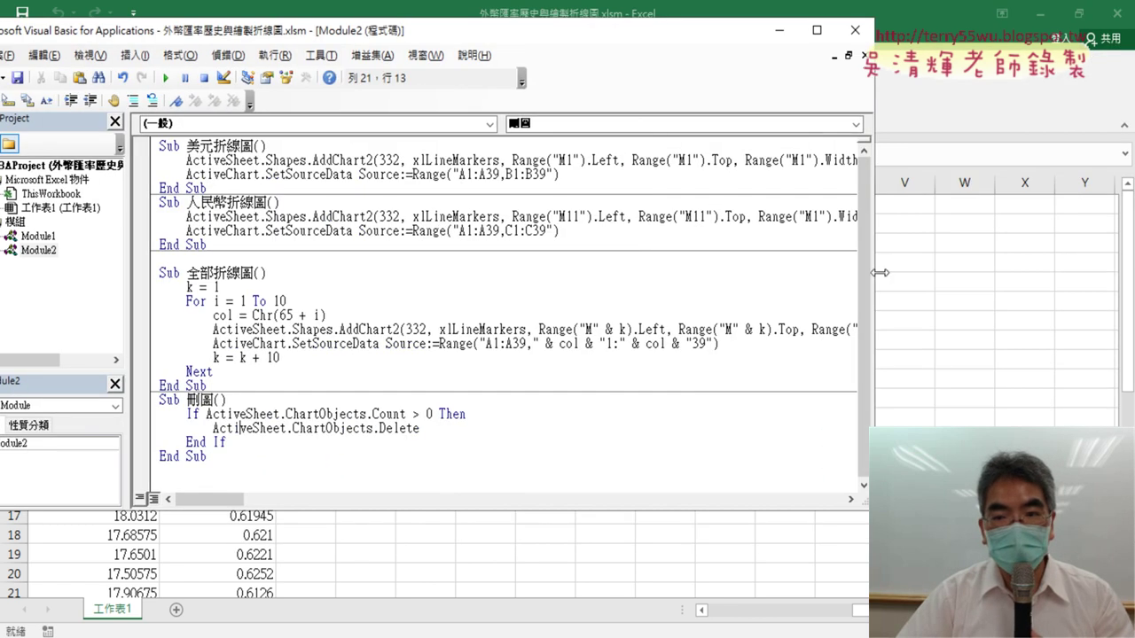
left_click_drag(879, 273, 495, 266)
left_click(220, 177)
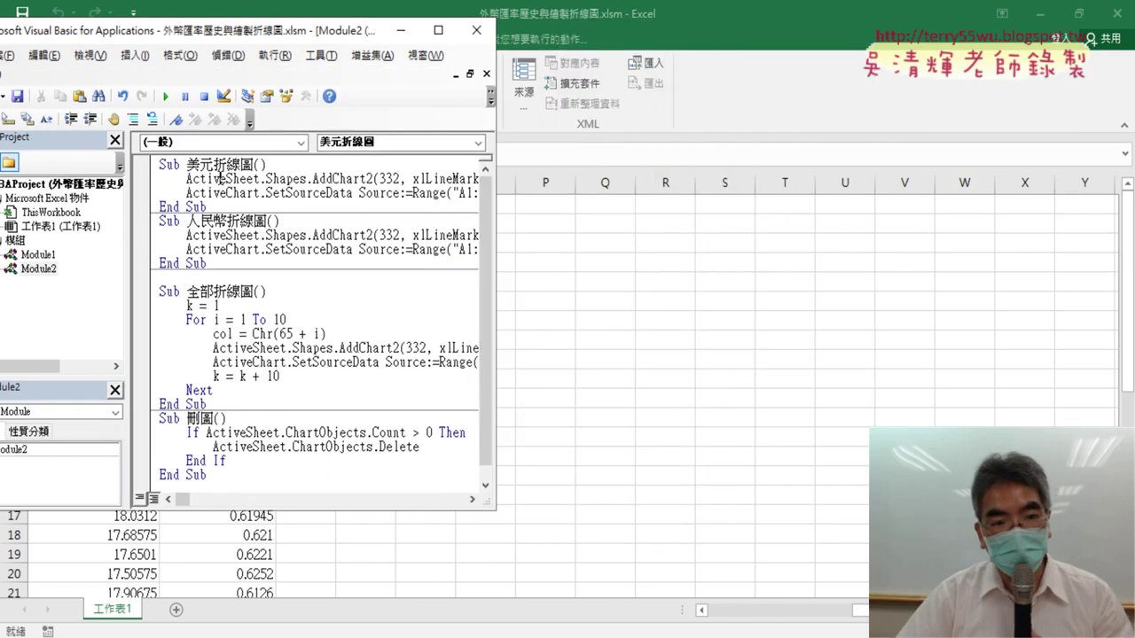
left_click(226, 236)
left_click(254, 348)
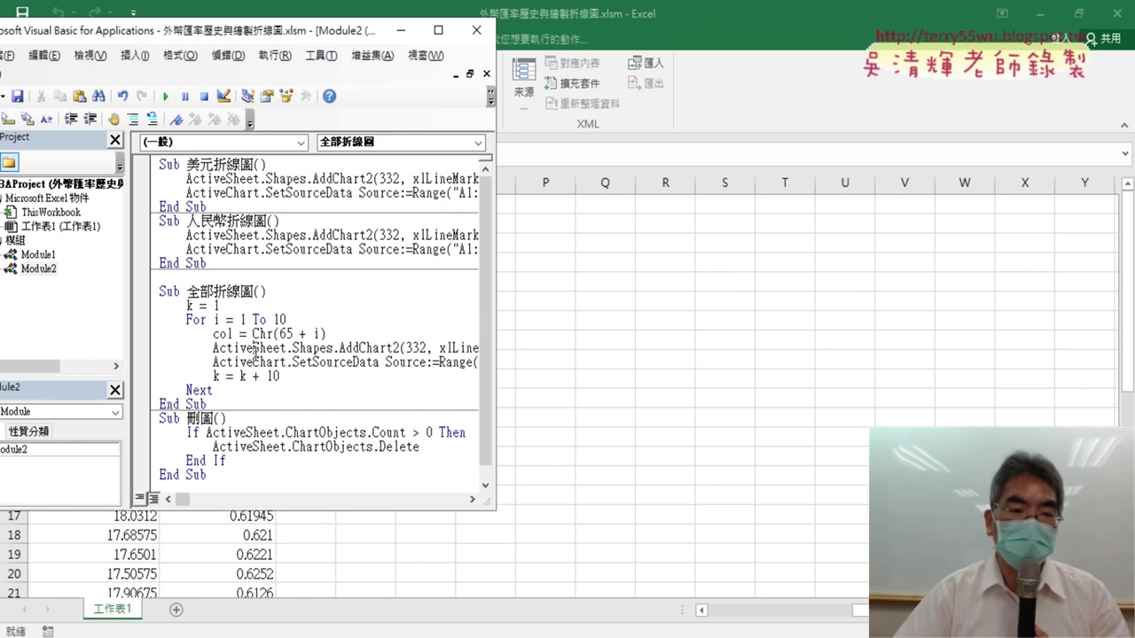
left_click(167, 97)
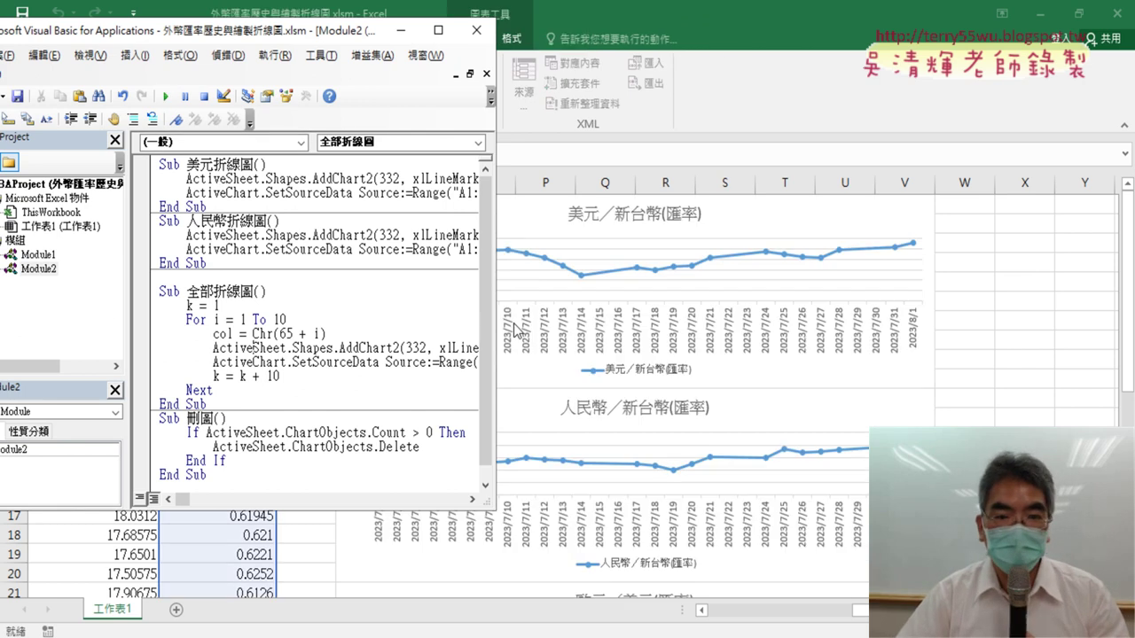
left_click(1007, 374)
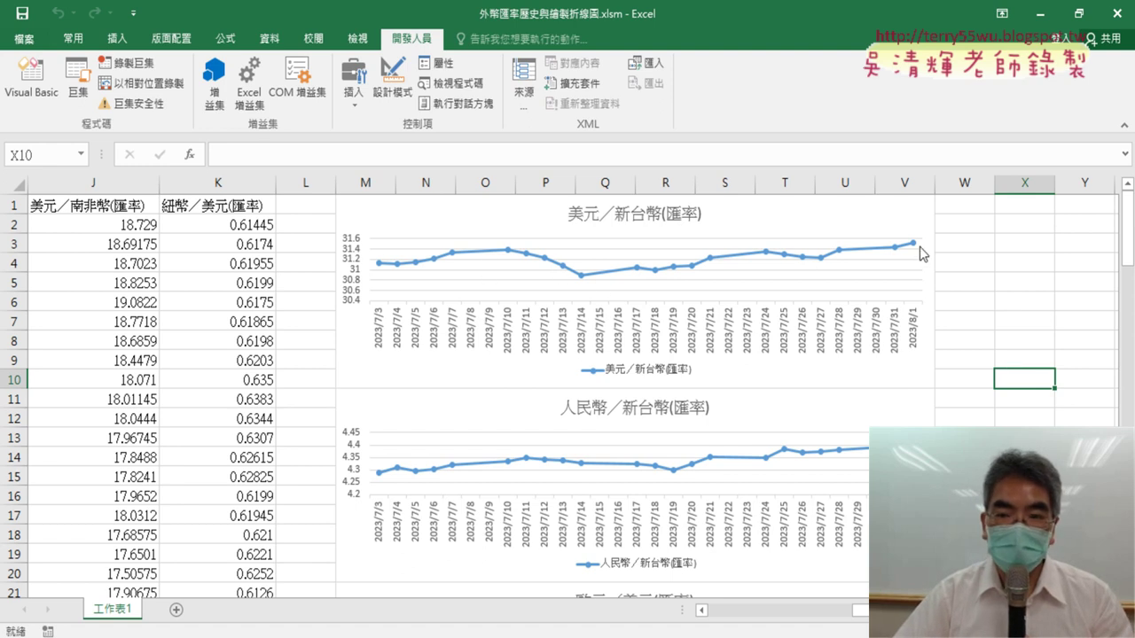
scroll(926, 262, "down", 2)
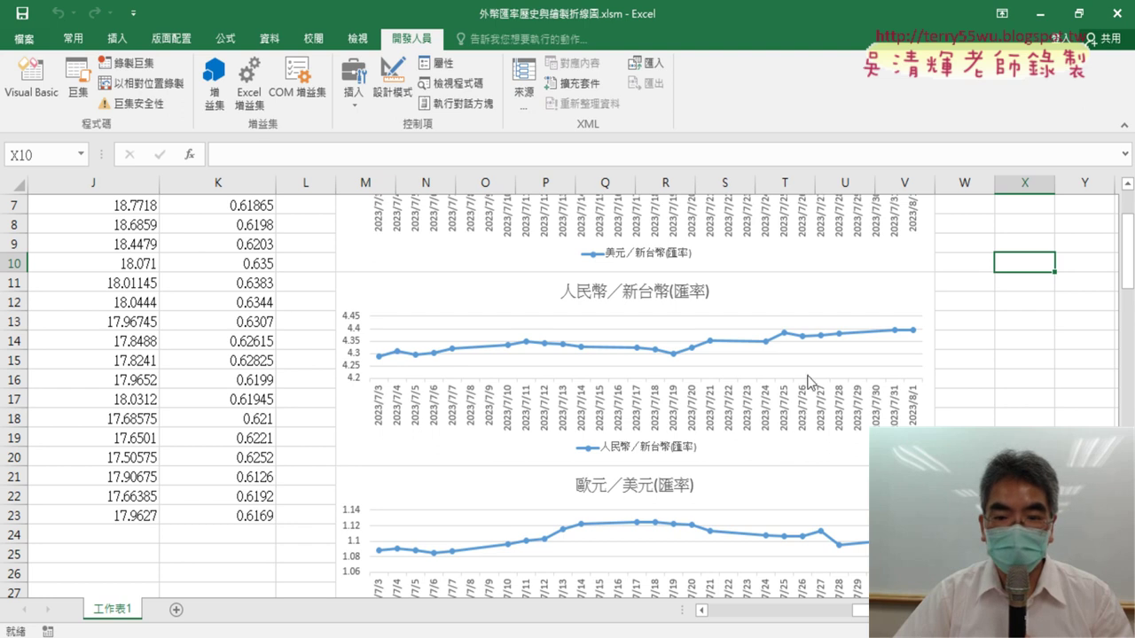
scroll(938, 401, "down", 2)
scroll(938, 400, "down", 2)
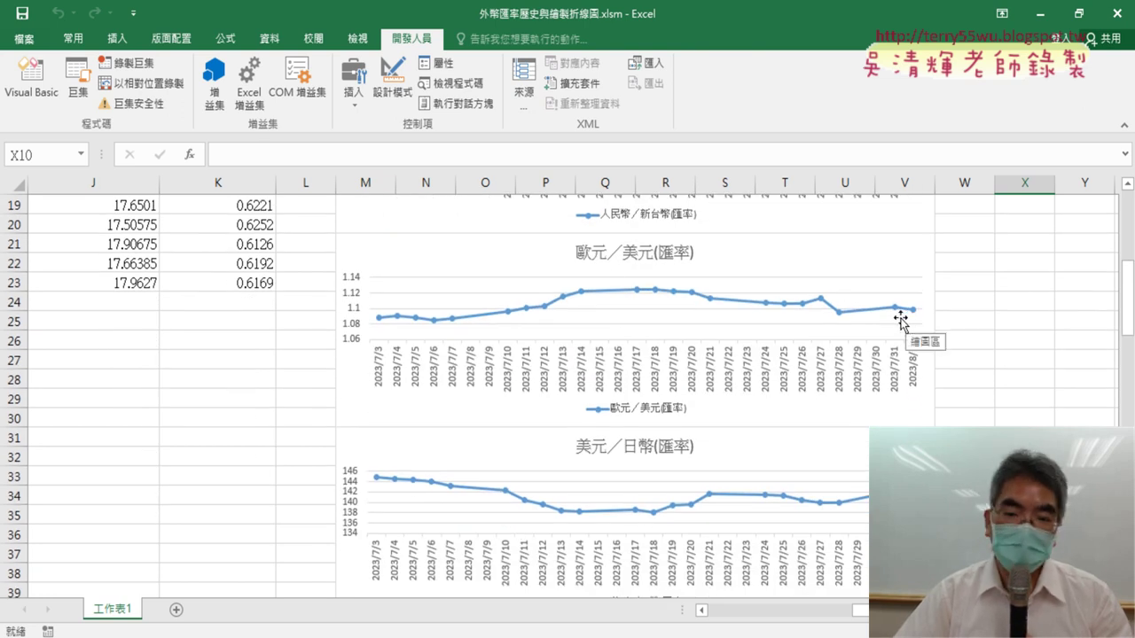
scroll(964, 337, "down", 2)
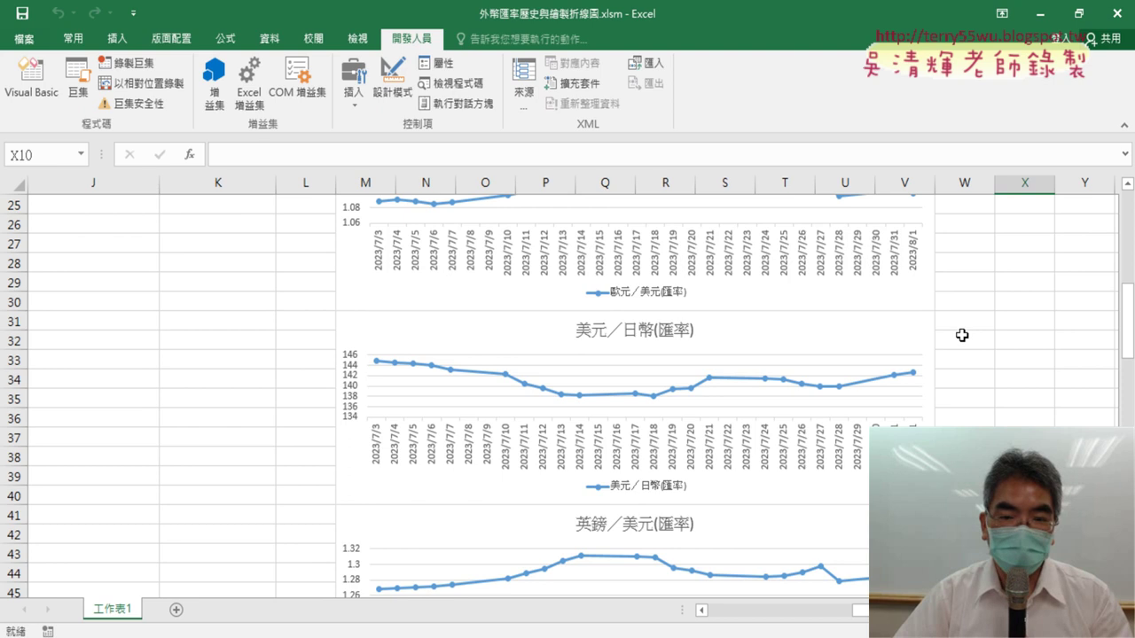
scroll(962, 335, "down", 1)
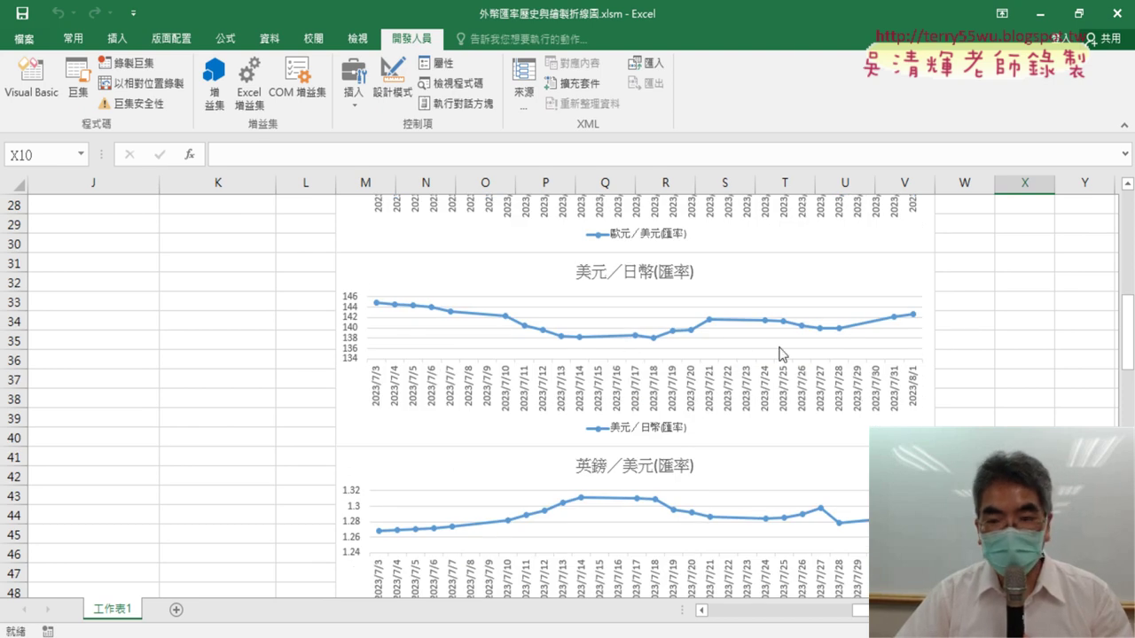
scroll(975, 325, "down", 2)
scroll(978, 325, "down", 2)
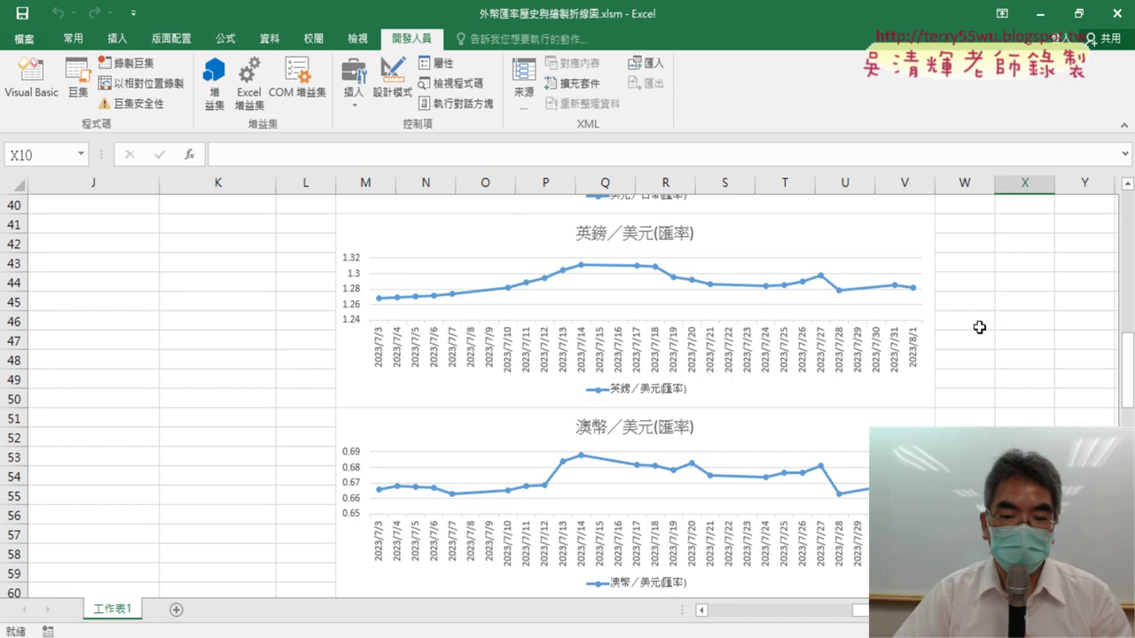
scroll(979, 327, "up", 3)
scroll(979, 327, "up", 5)
scroll(979, 327, "up", 5)
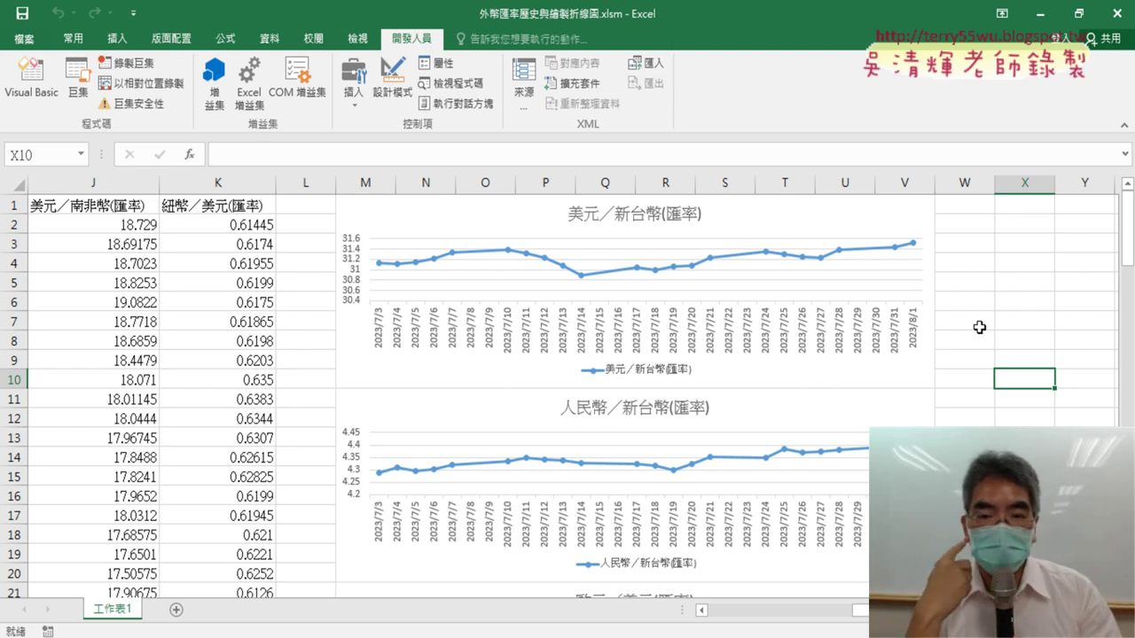
Narrow the 美元／新台幣 chart by dragging its right edge left.
left_click(818, 217)
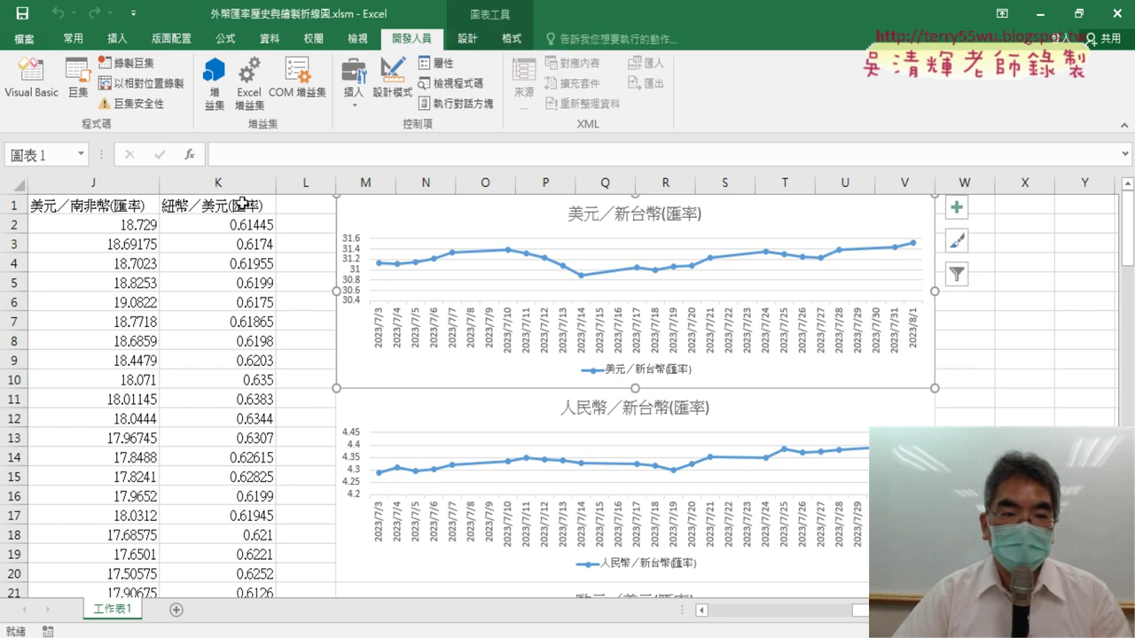
mouse_move(234, 183)
left_mouse_down()
mouse_move(2, 158)
mouse_move(116, 182)
left_mouse_up()
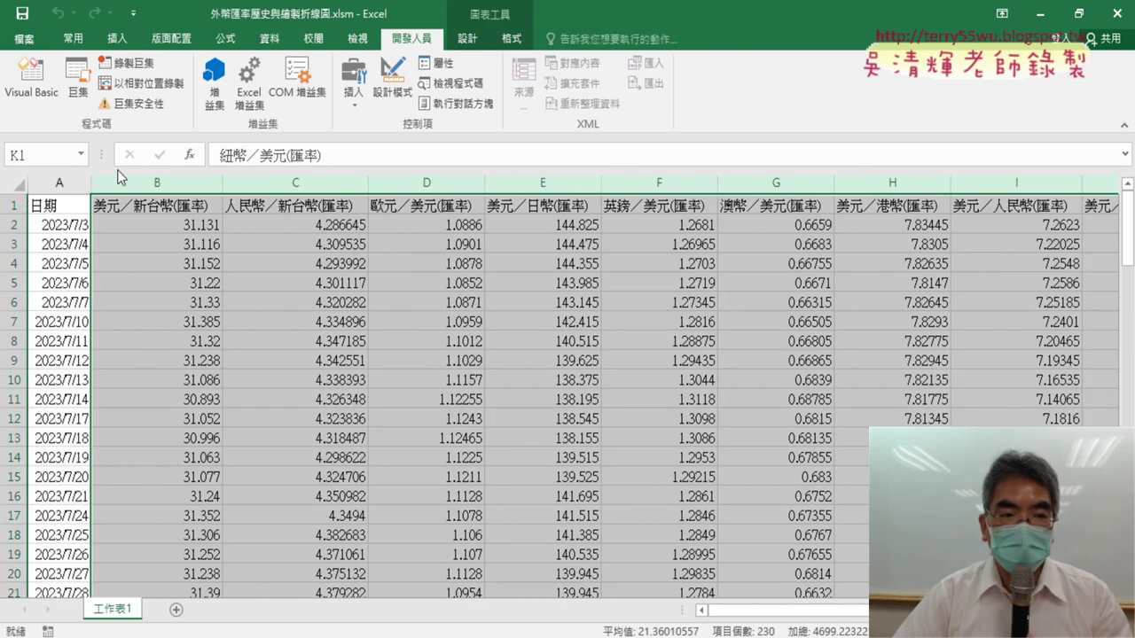
left_click(864, 620)
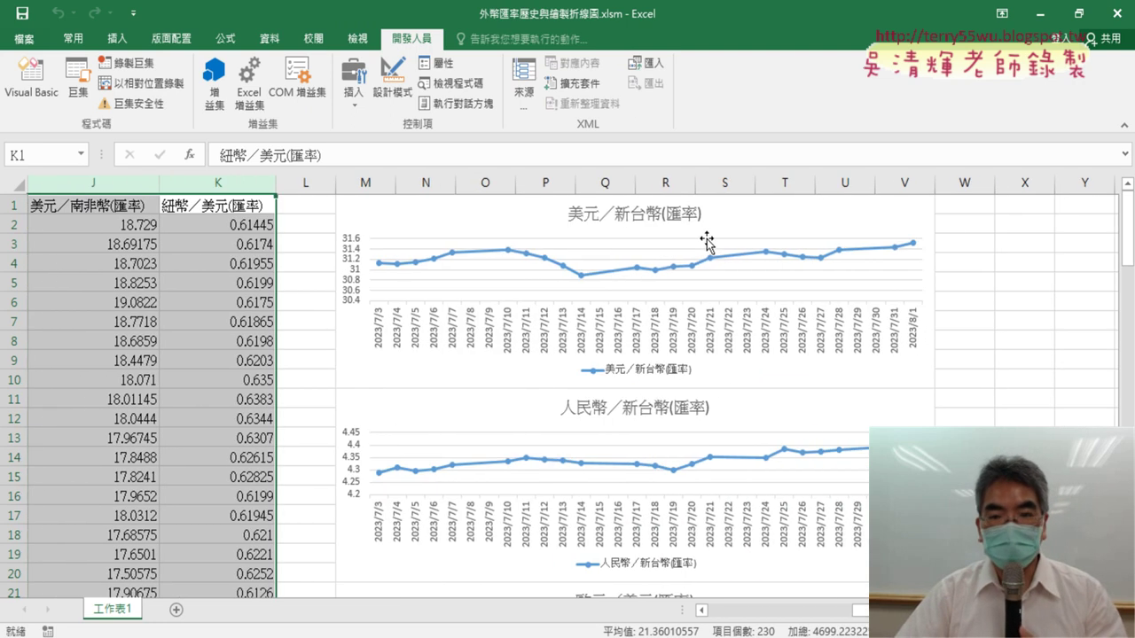
left_click(764, 219)
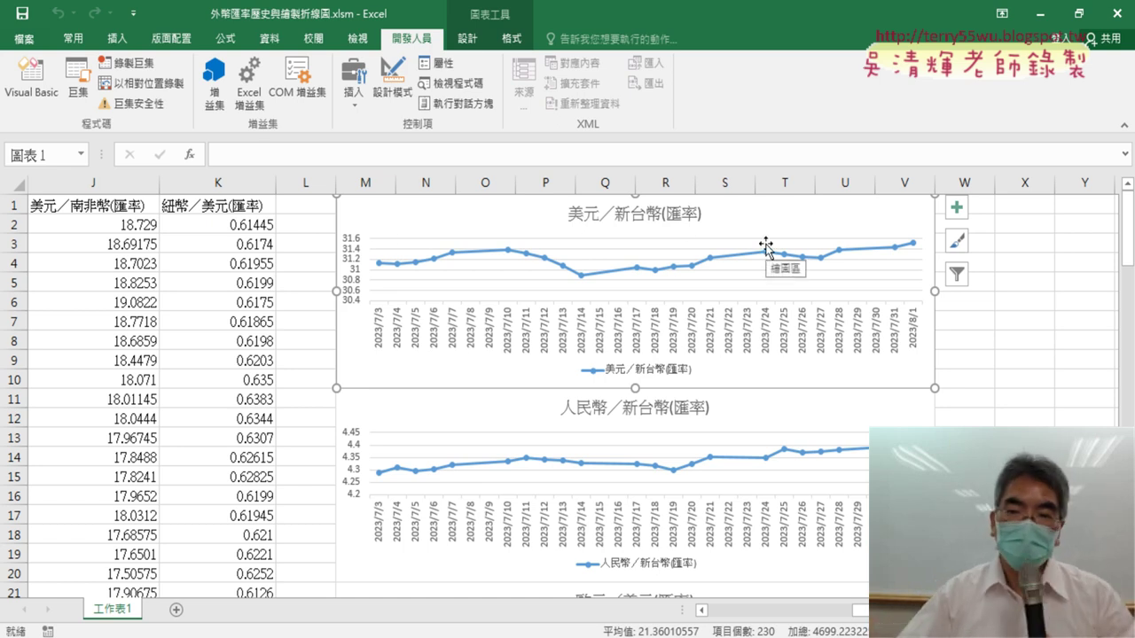
left_click_drag(934, 291, 635, 291)
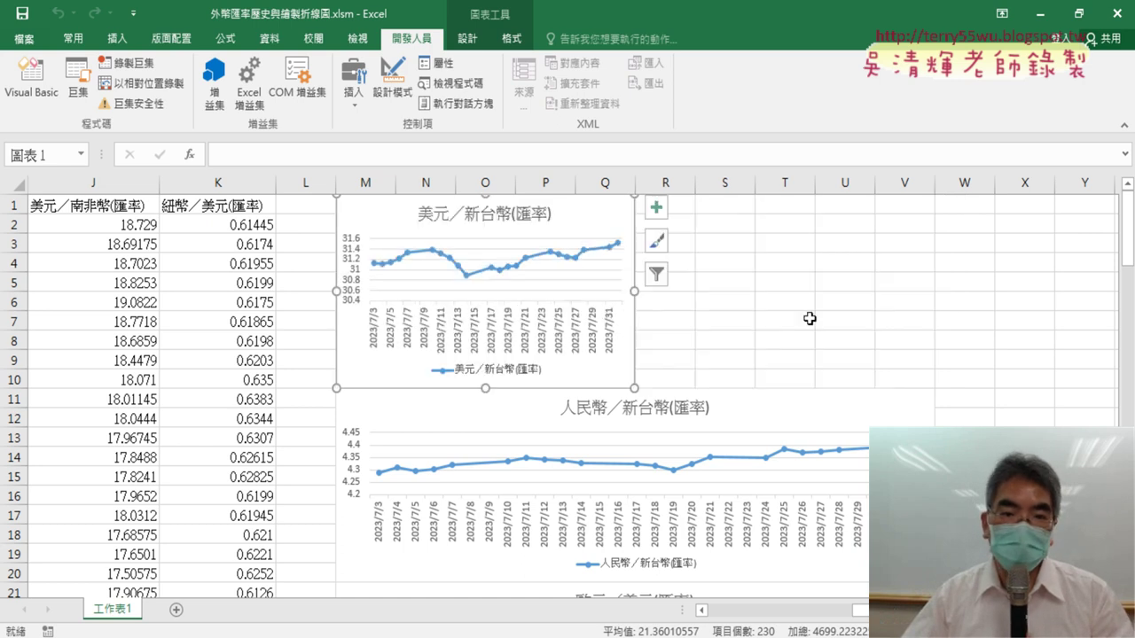
Narrow the 人民幣／新台幣 chart and move it up beside the 美元／新台幣 chart.
left_click(834, 408)
left_click_drag(935, 485, 635, 468)
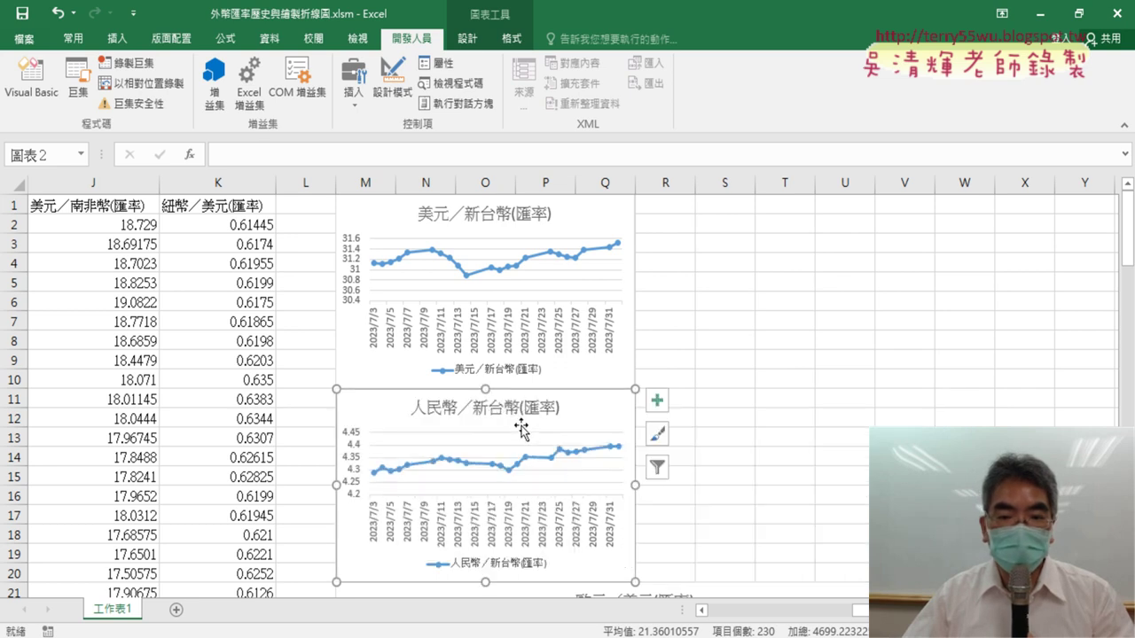
mouse_move(525, 428)
left_mouse_down()
mouse_move(834, 245)
mouse_move(827, 230)
left_mouse_up()
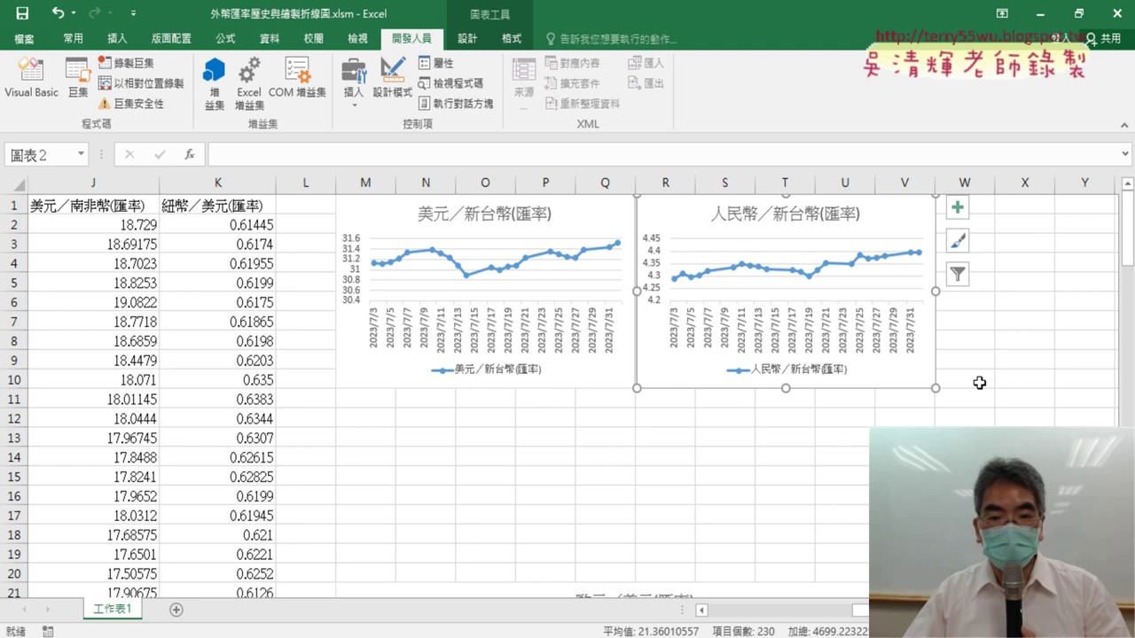
scroll(979, 382, "down", 2)
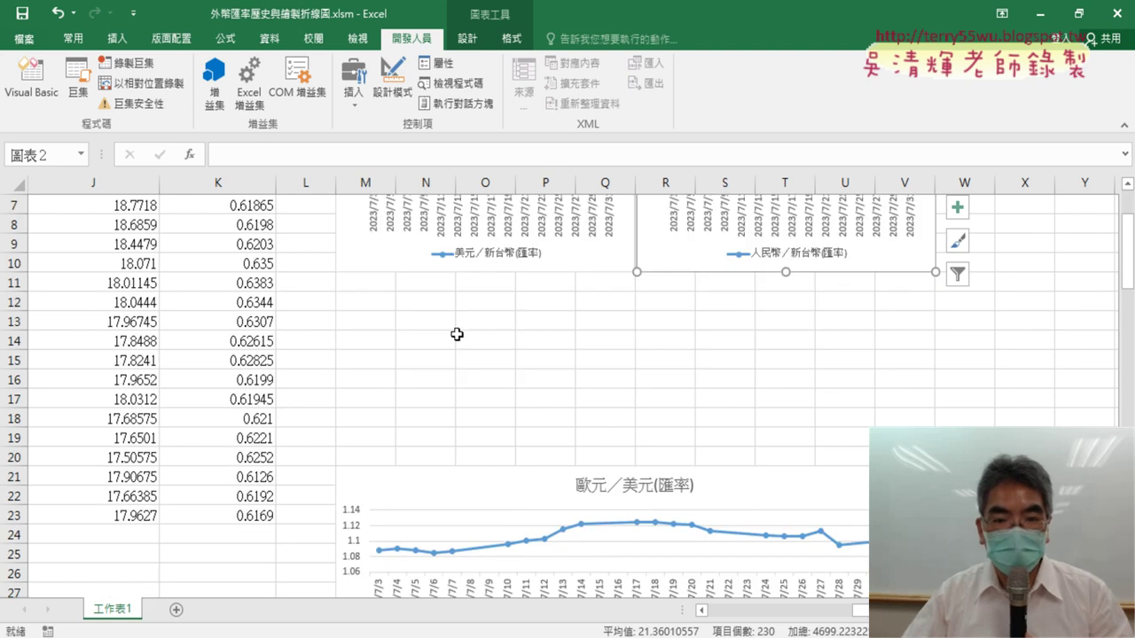
scroll(523, 399, "down", 2)
scroll(621, 364, "down", 1)
scroll(754, 301, "up", 3)
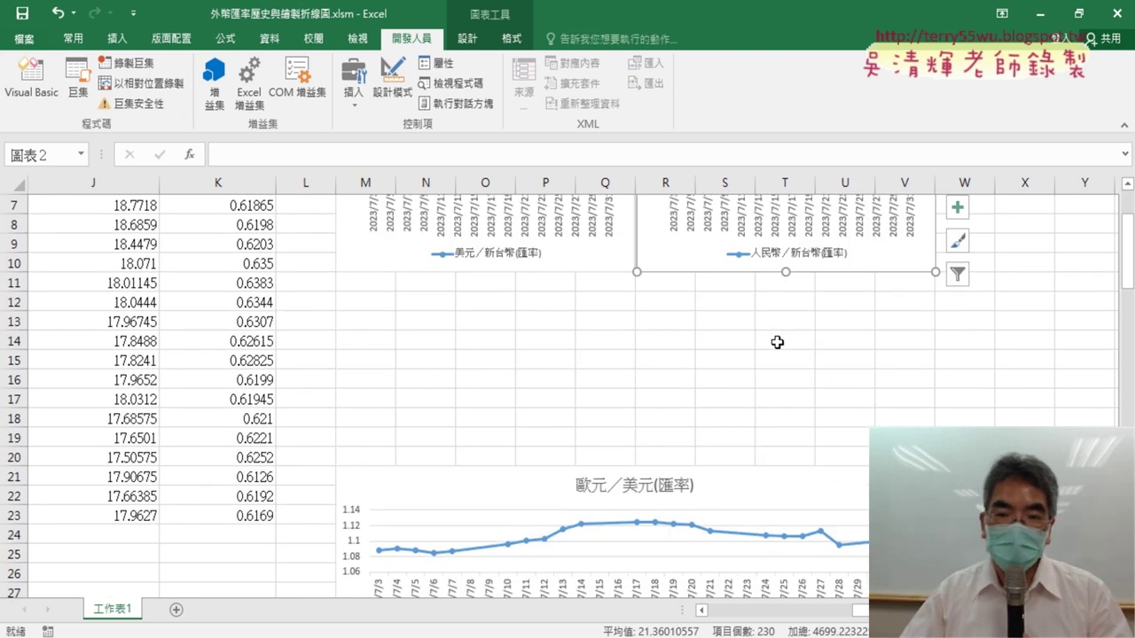
scroll(776, 342, "up", 2)
left_click(1011, 340)
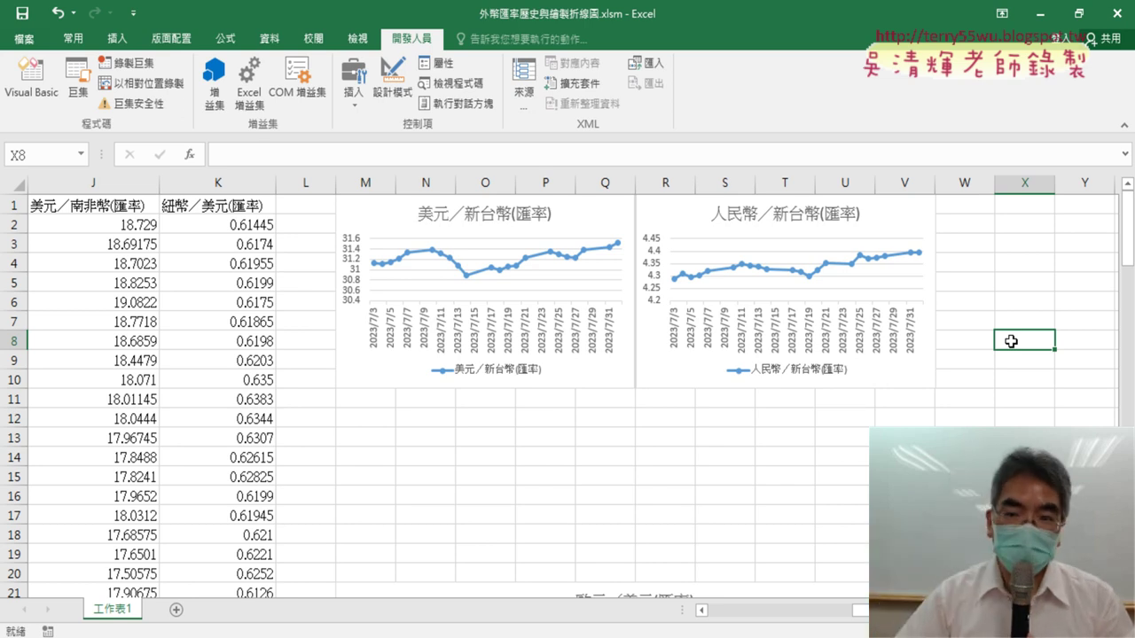
Open the Visual Basic editor and enlarge its window to show full code lines.
left_click(31, 80)
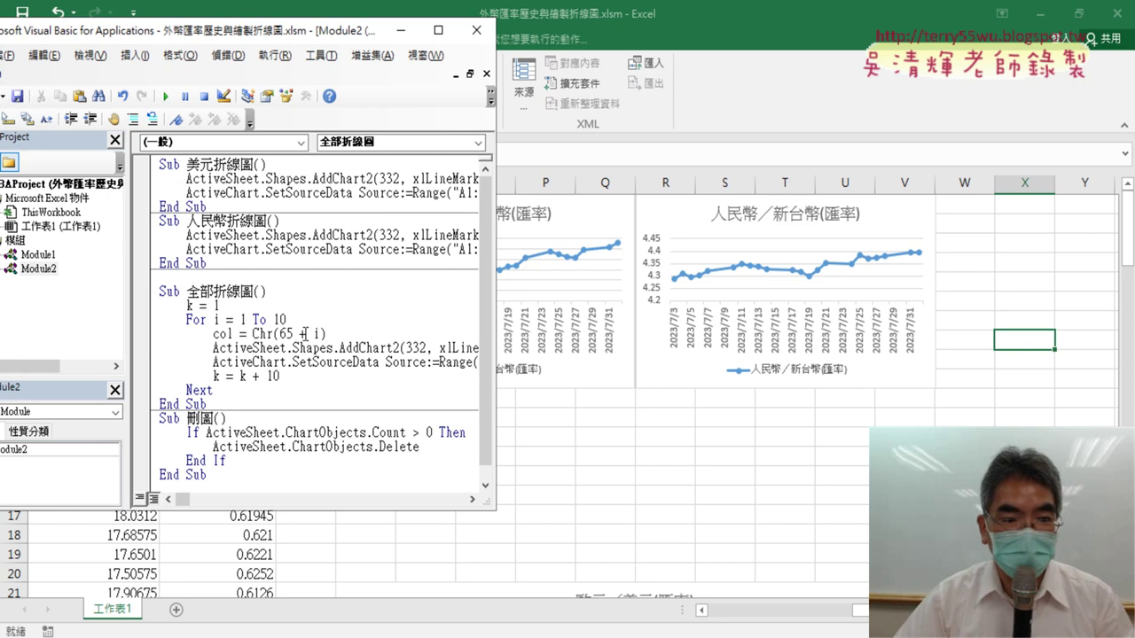
left_click_drag(355, 519, 356, 609)
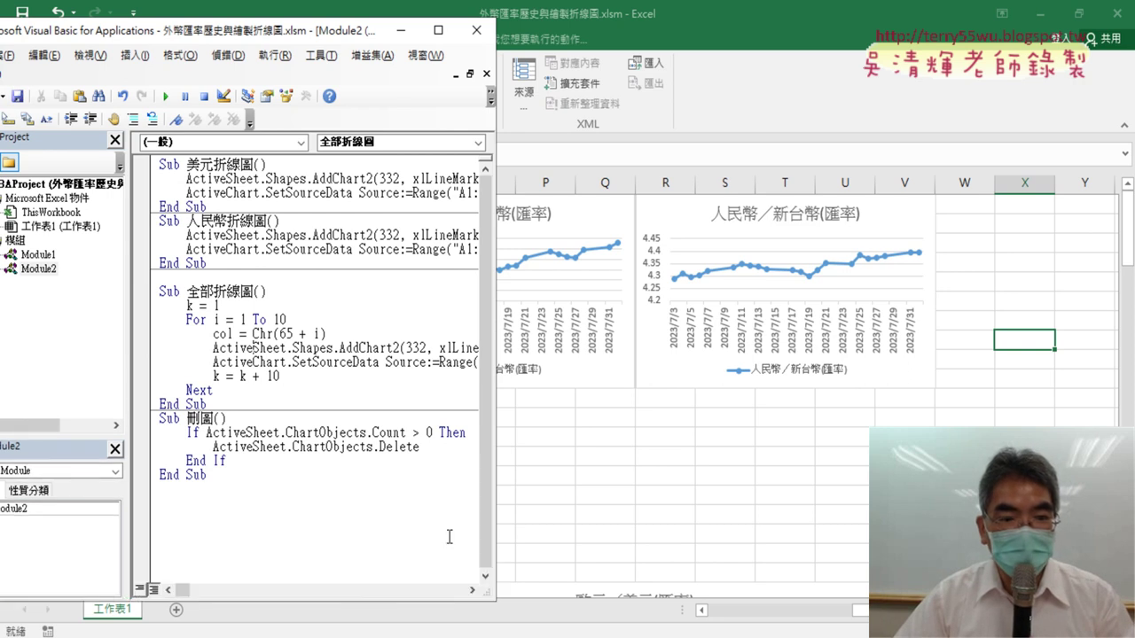
left_click_drag(498, 460, 1091, 459)
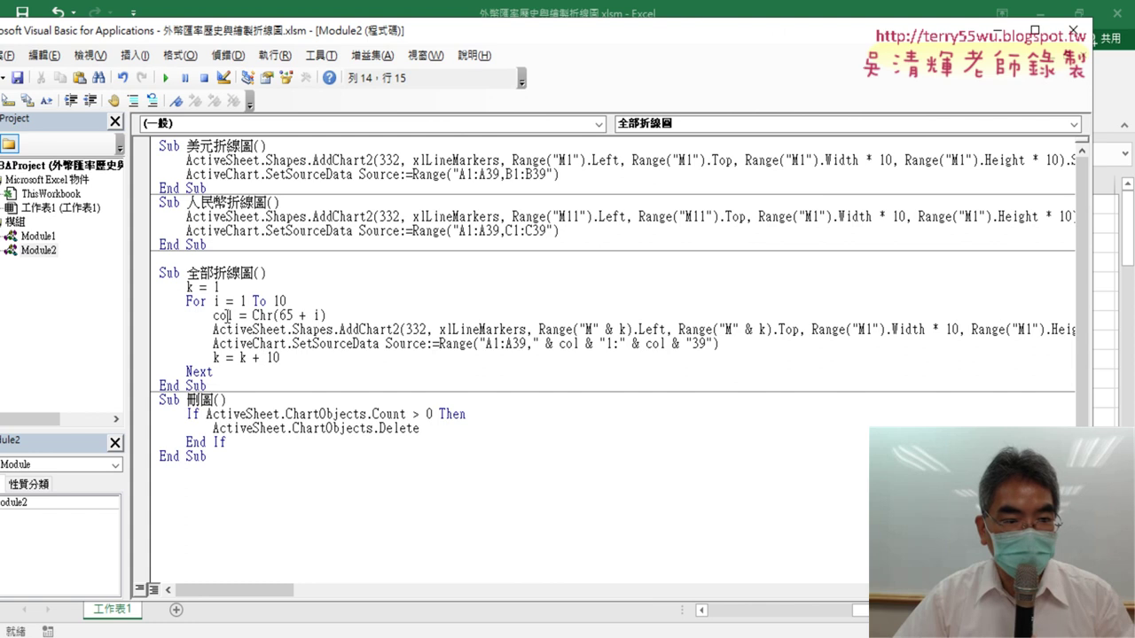
Highlight the loop's k = k + 10 step, the Chr(65 + i) column letter, and the col range.
left_click_drag(213, 358, 302, 357)
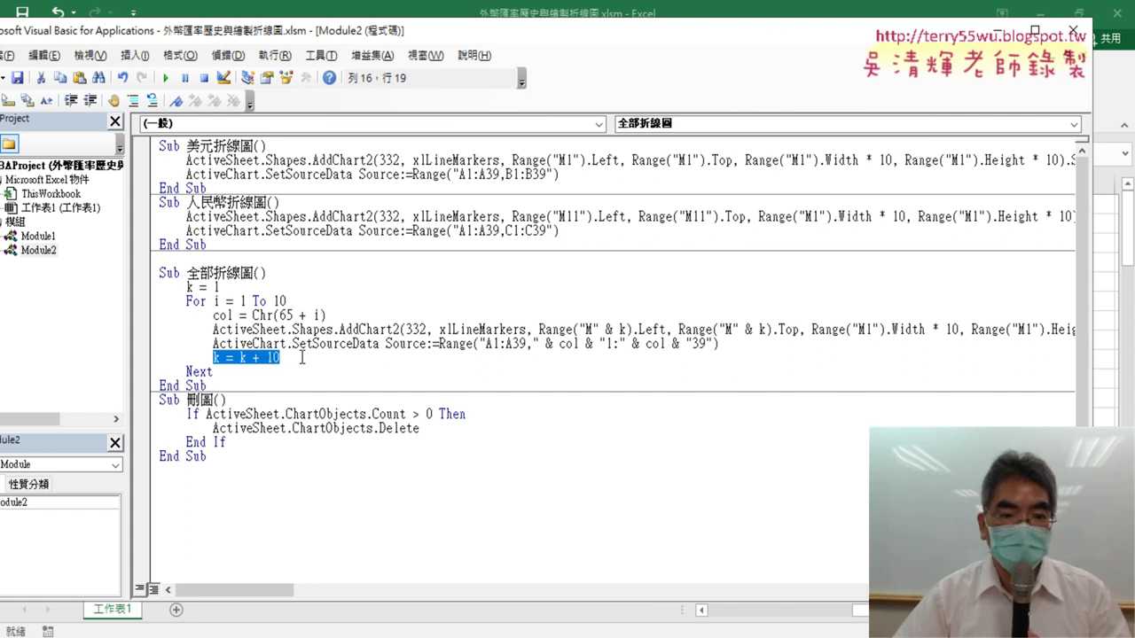
left_click_drag(253, 316, 325, 317)
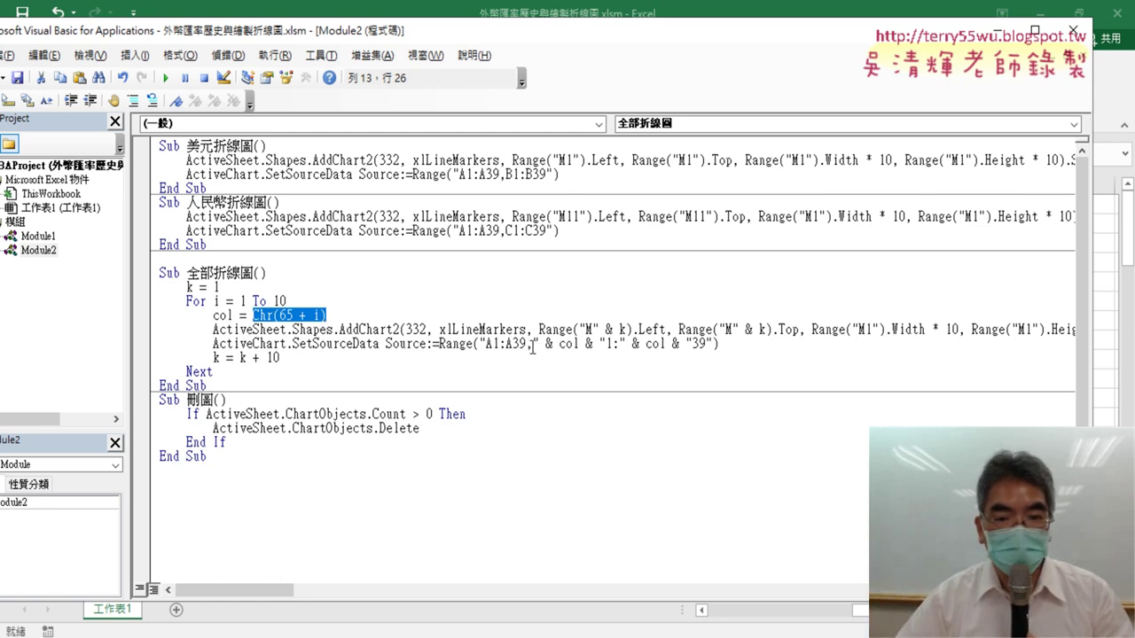
left_click_drag(533, 347, 595, 343)
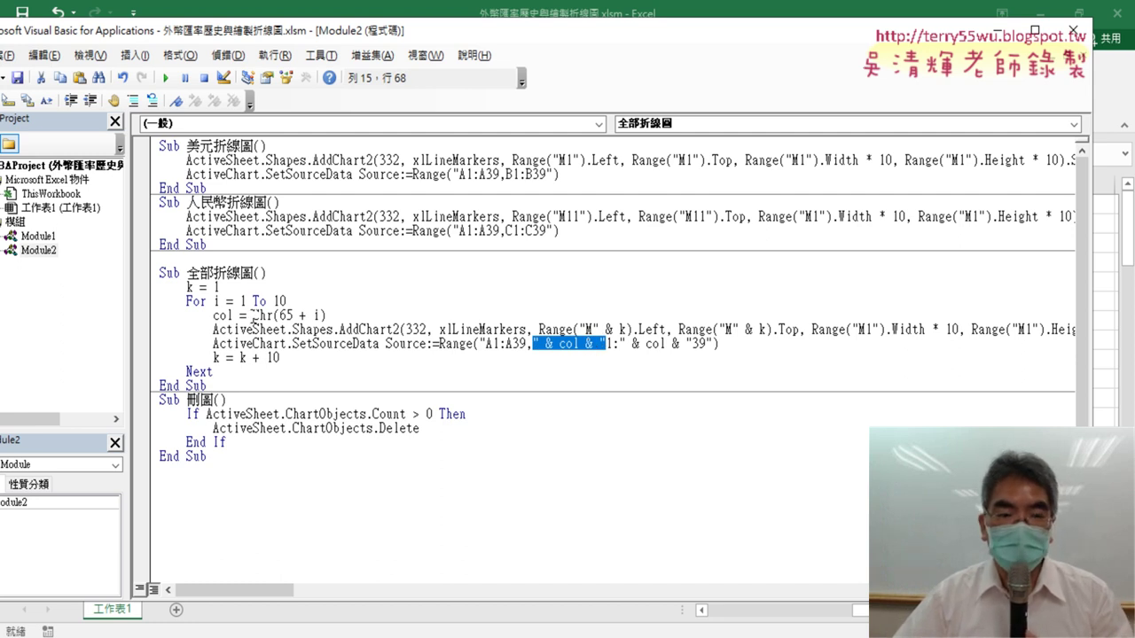
left_click_drag(253, 317, 279, 317)
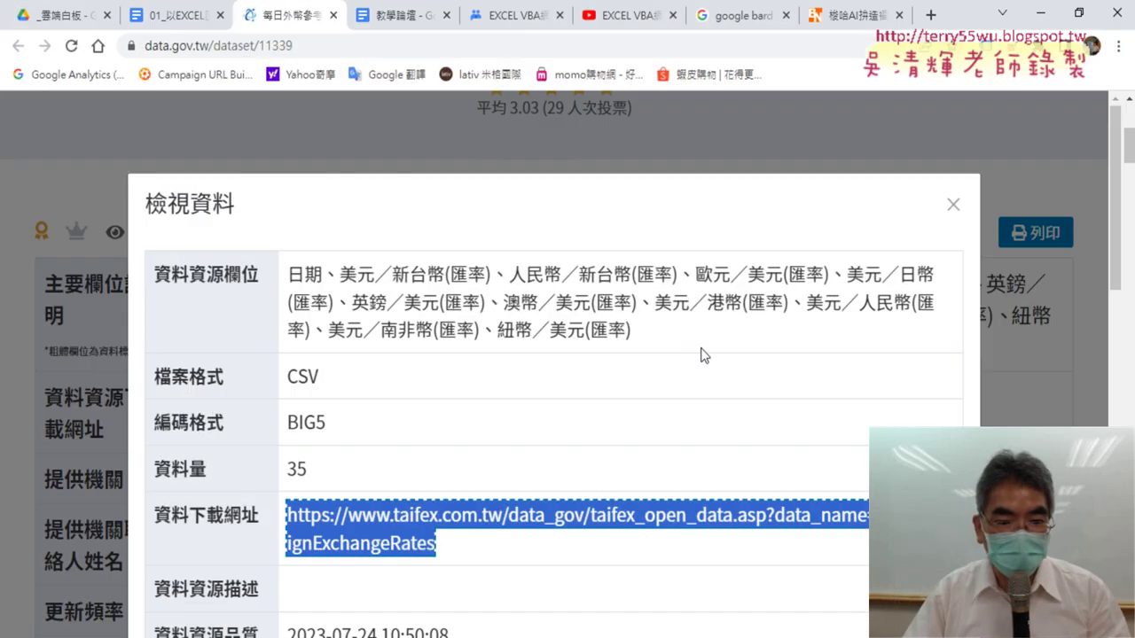
Return to the lesson document and highlight the first macro code block in the notes.
left_click(170, 15)
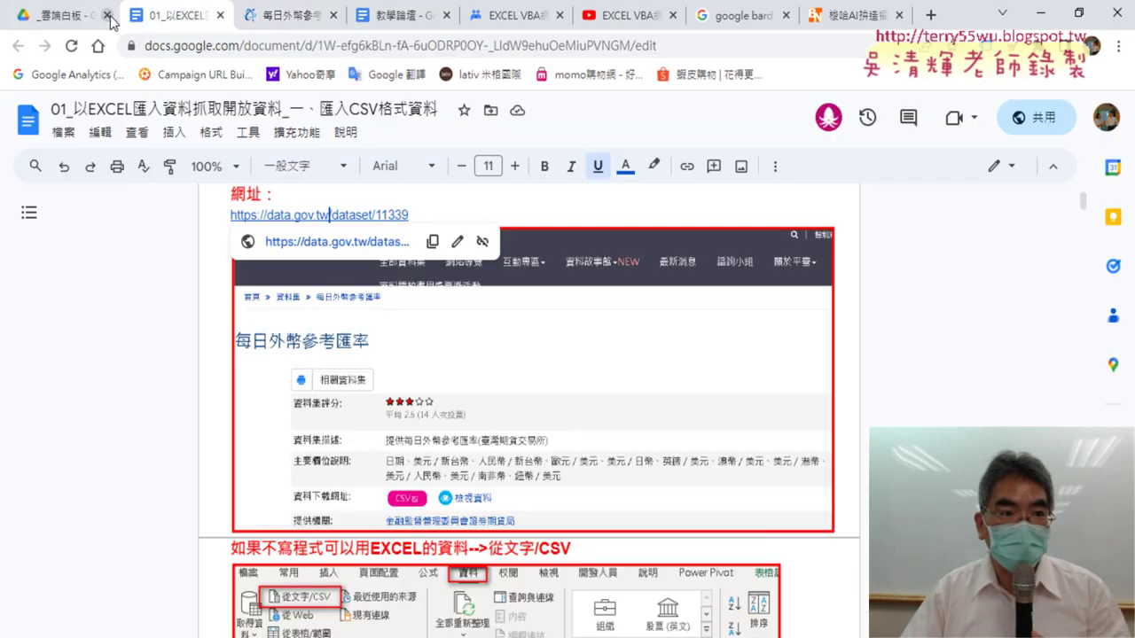
left_click(62, 15)
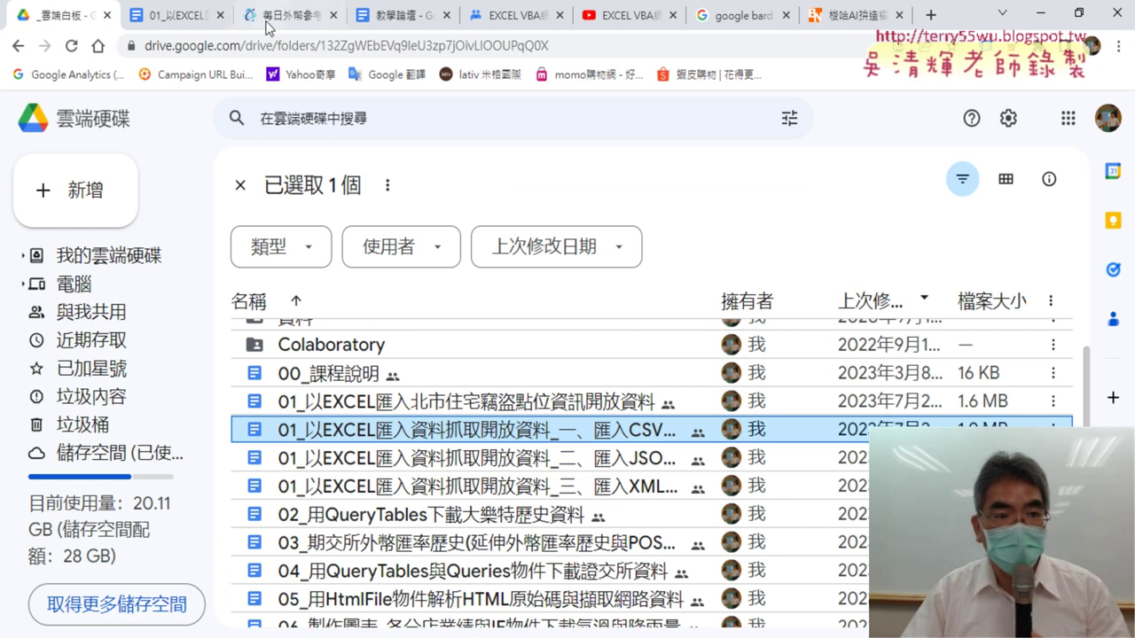
key("ctrl+Tab")
scroll(836, 385, "down", 10)
scroll(836, 384, "down", 2)
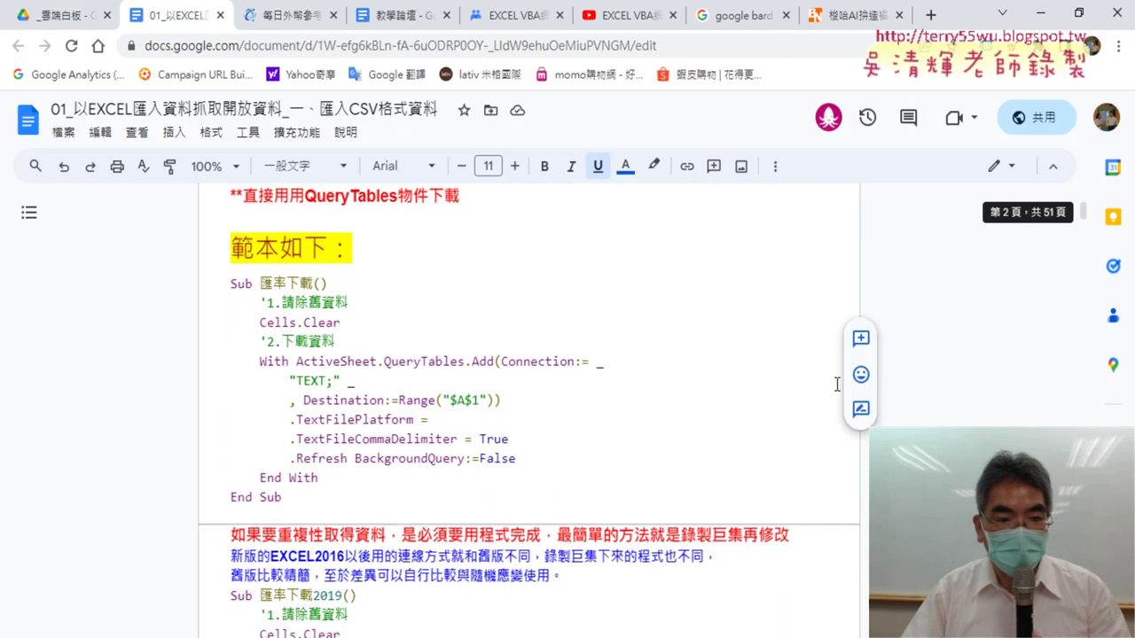
scroll(836, 384, "down", 1)
scroll(836, 384, "up", 1)
left_click_drag(282, 512, 230, 295)
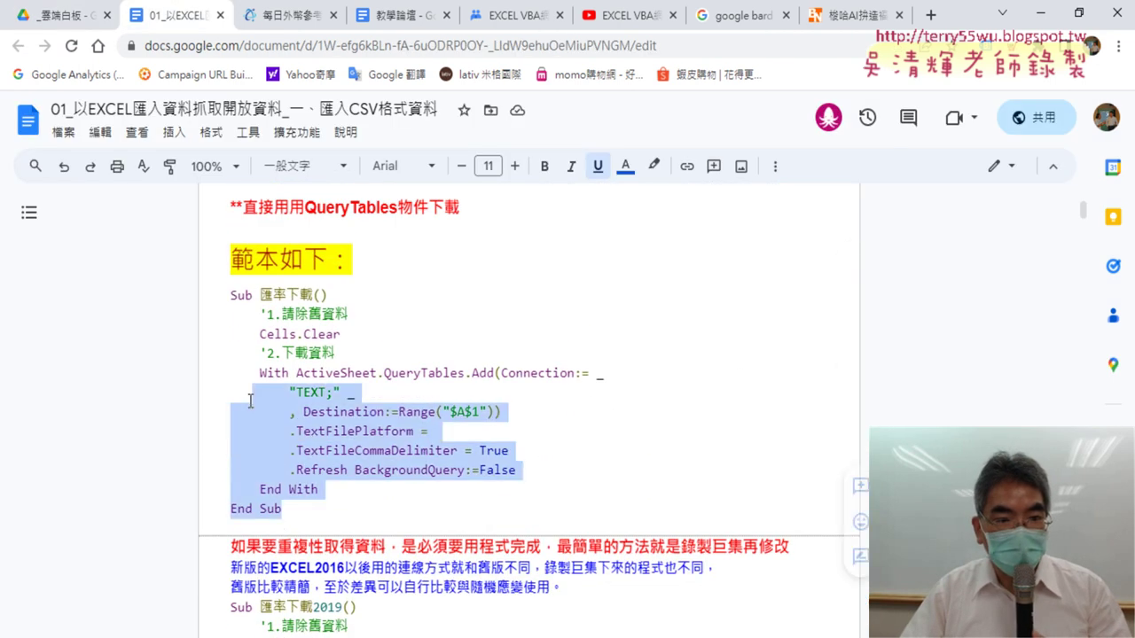
Scroll further through the notes, highlighting the two single-currency chart macros.
scroll(371, 456, "down", 4)
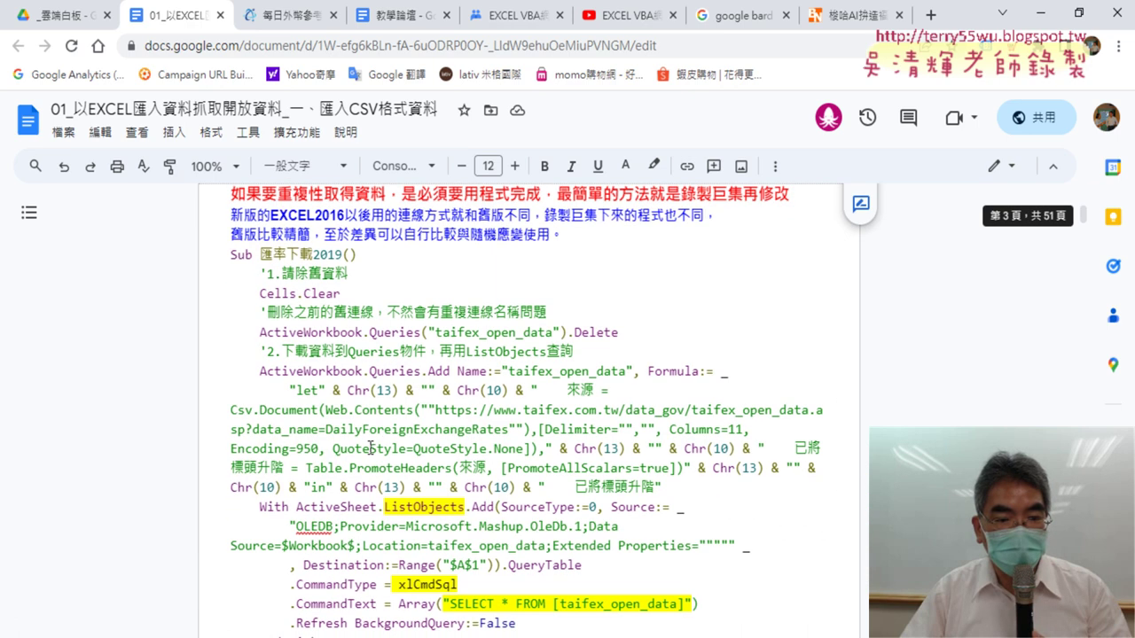
scroll(371, 450, "down", 5)
scroll(382, 446, "down", 3)
scroll(402, 439, "down", 4)
scroll(400, 436, "down", 3)
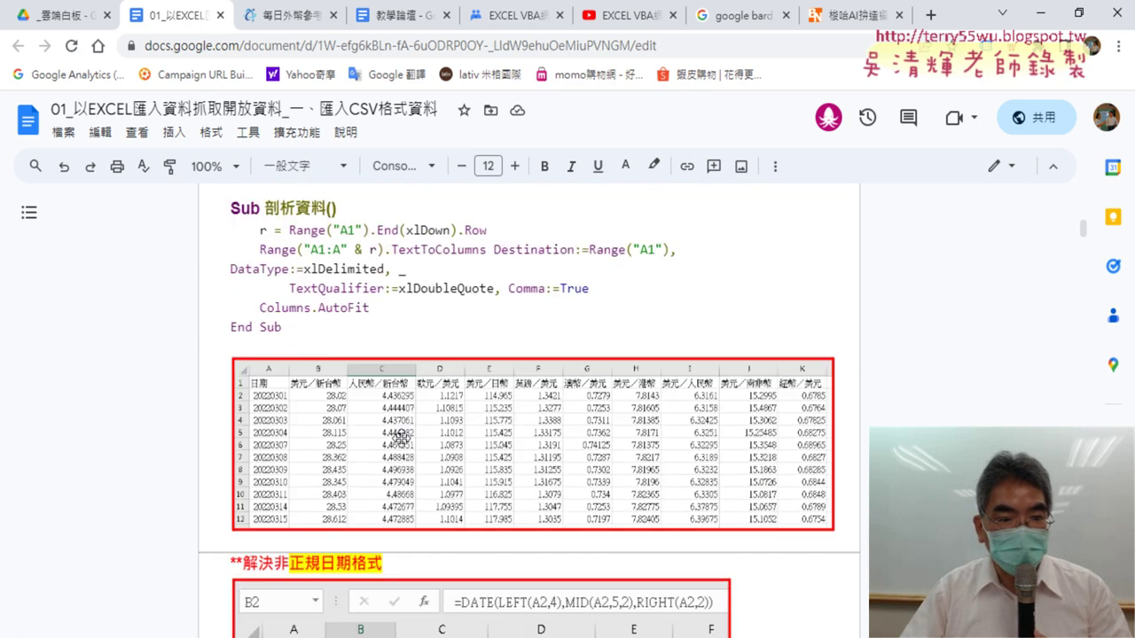
scroll(398, 433, "down", 3)
scroll(373, 433, "down", 2)
scroll(340, 431, "down", 2)
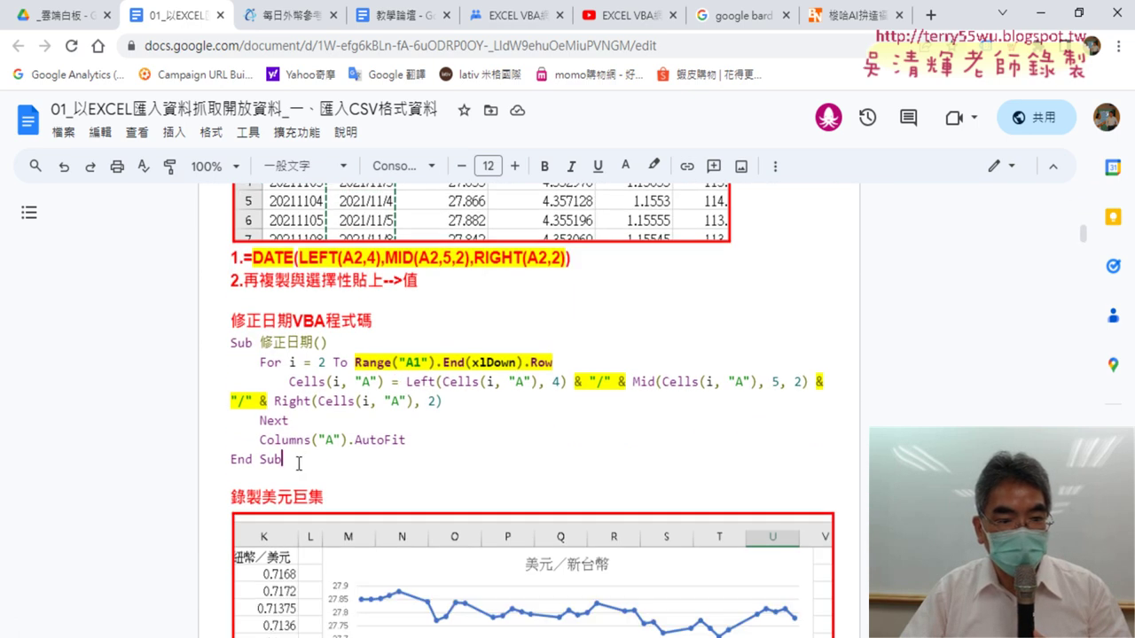
left_click_drag(302, 461, 221, 344)
scroll(688, 403, "down", 6)
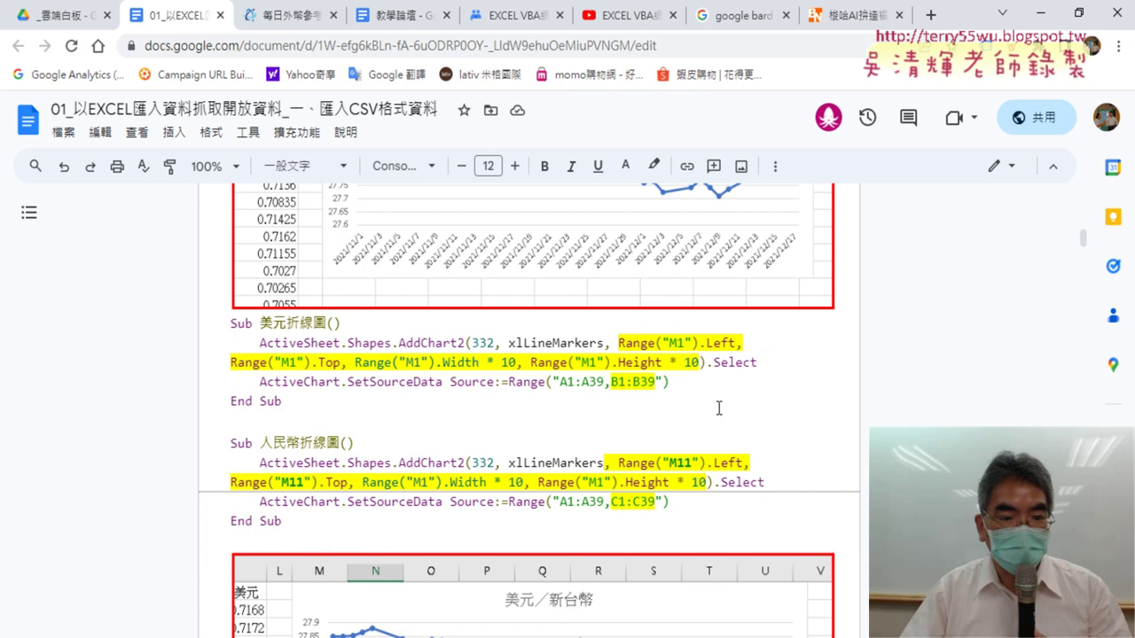
left_click_drag(282, 524, 227, 323)
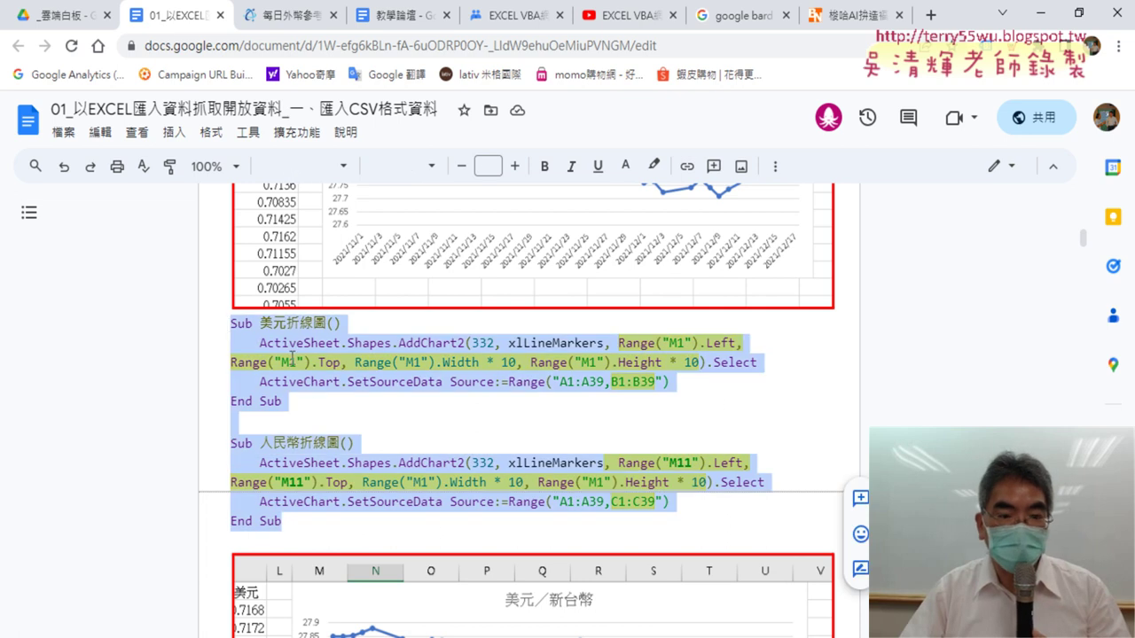
Reach the practice code, highlighting the 全部折線圖 and 刪圖 macros, then select the col = Mid line.
scroll(700, 467, "down", 4)
scroll(839, 445, "down", 4)
scroll(839, 445, "down", 4)
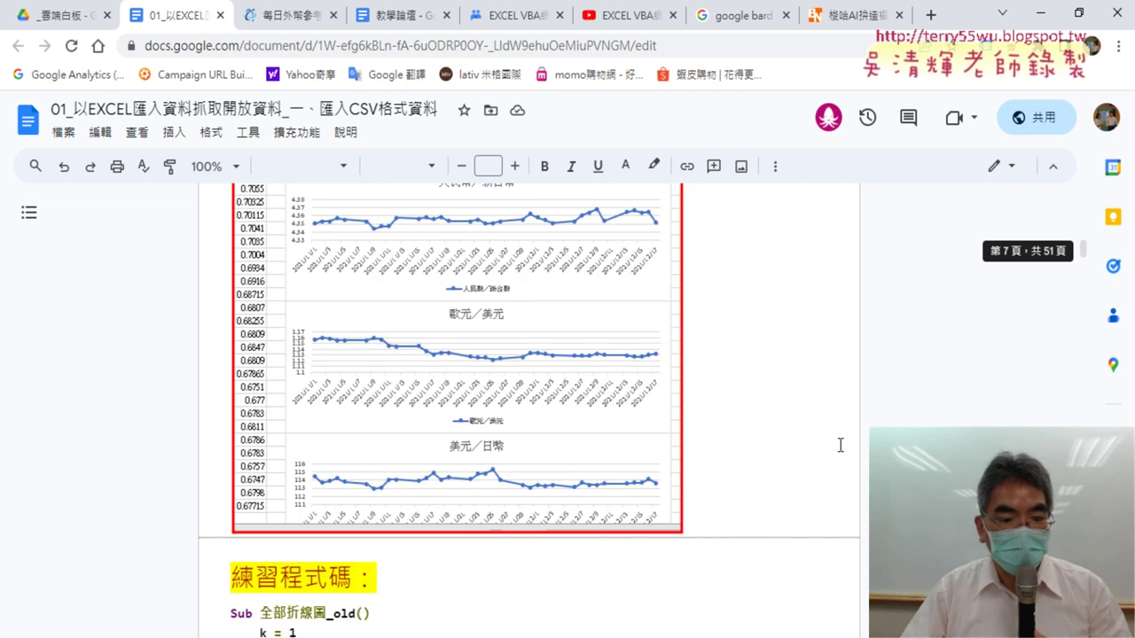
scroll(839, 445, "down", 2)
scroll(840, 445, "down", 1)
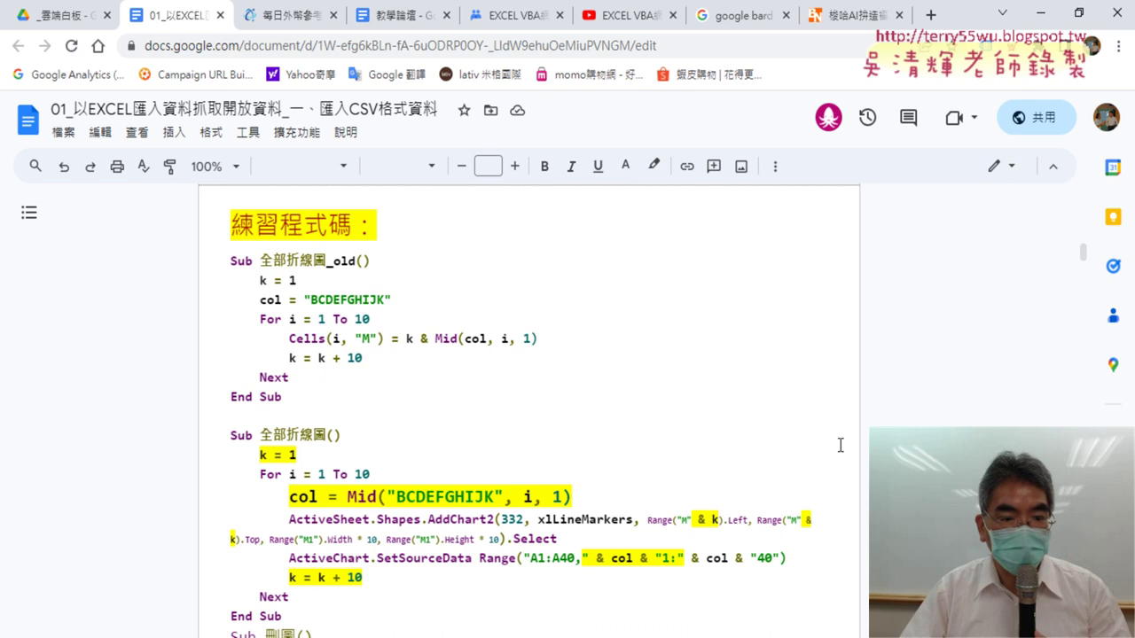
scroll(840, 445, "down", 2)
left_click_drag(283, 440, 232, 257)
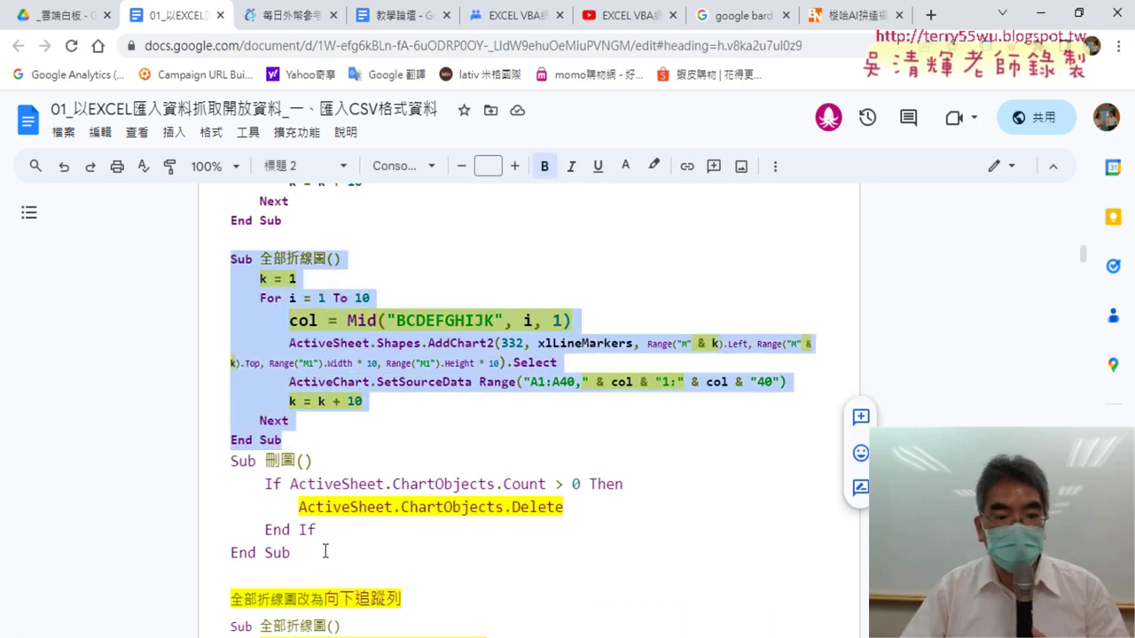
left_click_drag(302, 551, 224, 458)
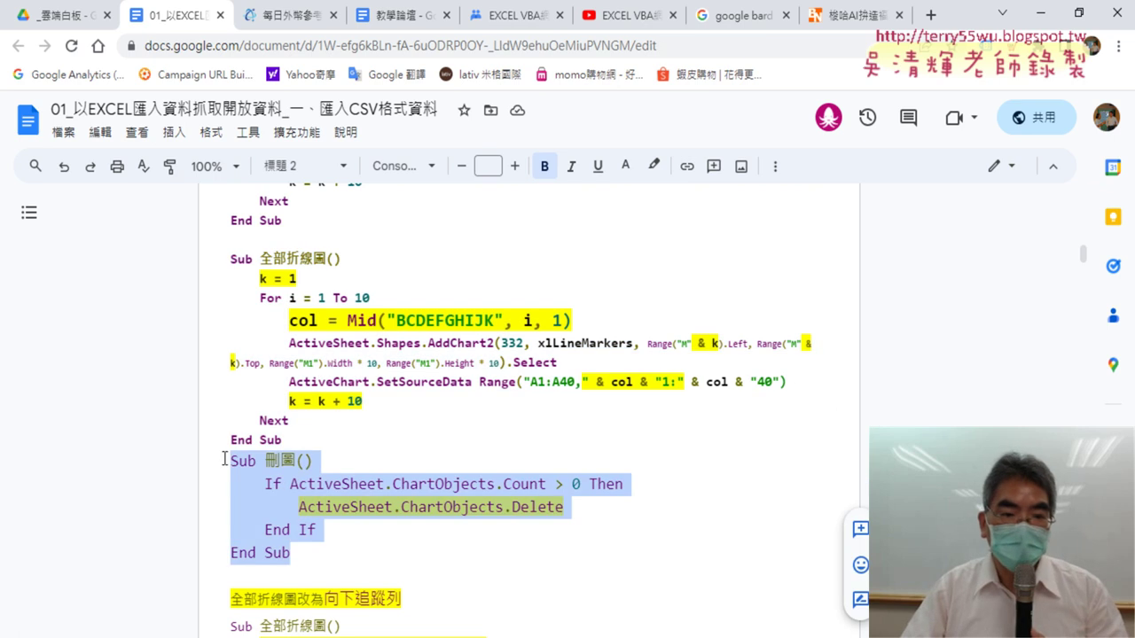
left_click_drag(289, 321, 582, 318)
key("ctrl+c")
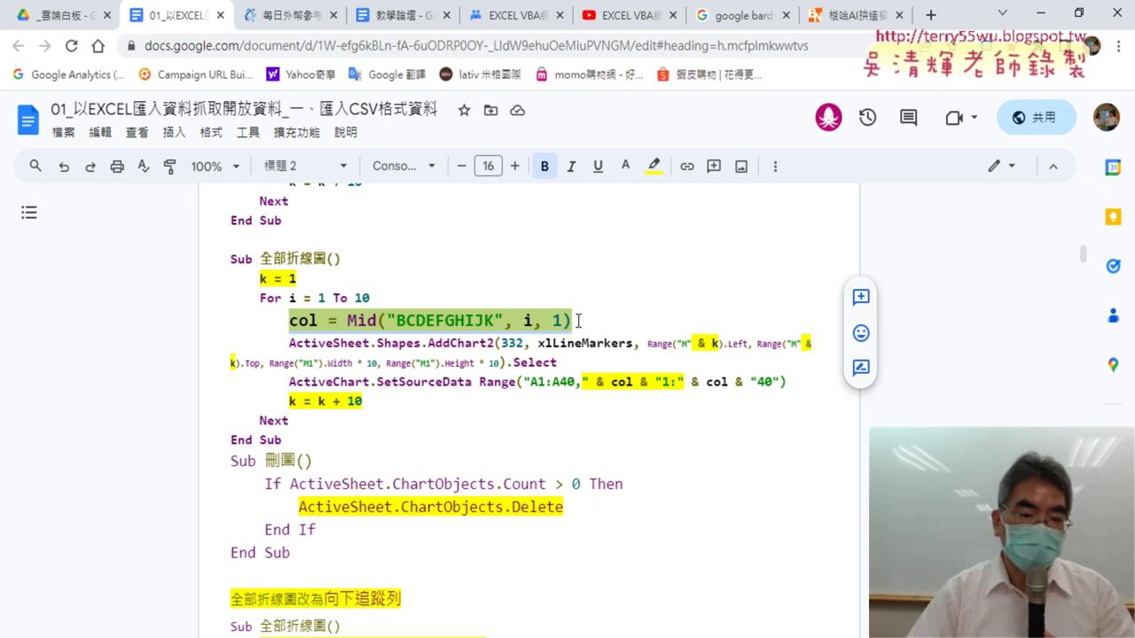
Paste col = Mid("BCDEFGHIJK", i, 1) below the Chr line and delete the extra A.
key("alt+Tab")
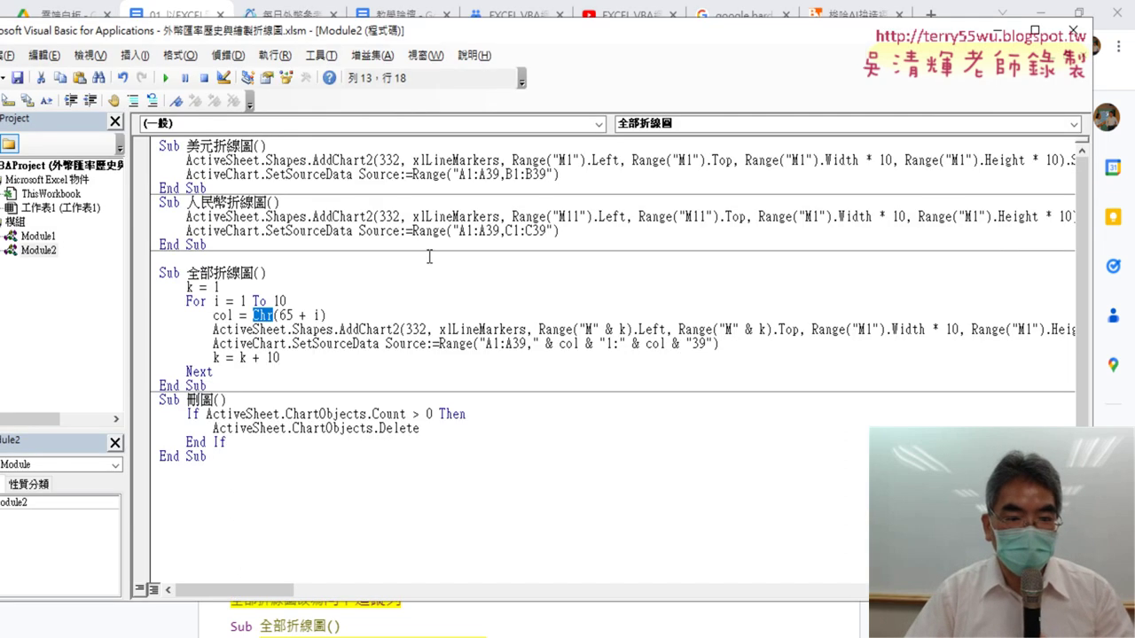
left_click(379, 310)
key("Return")
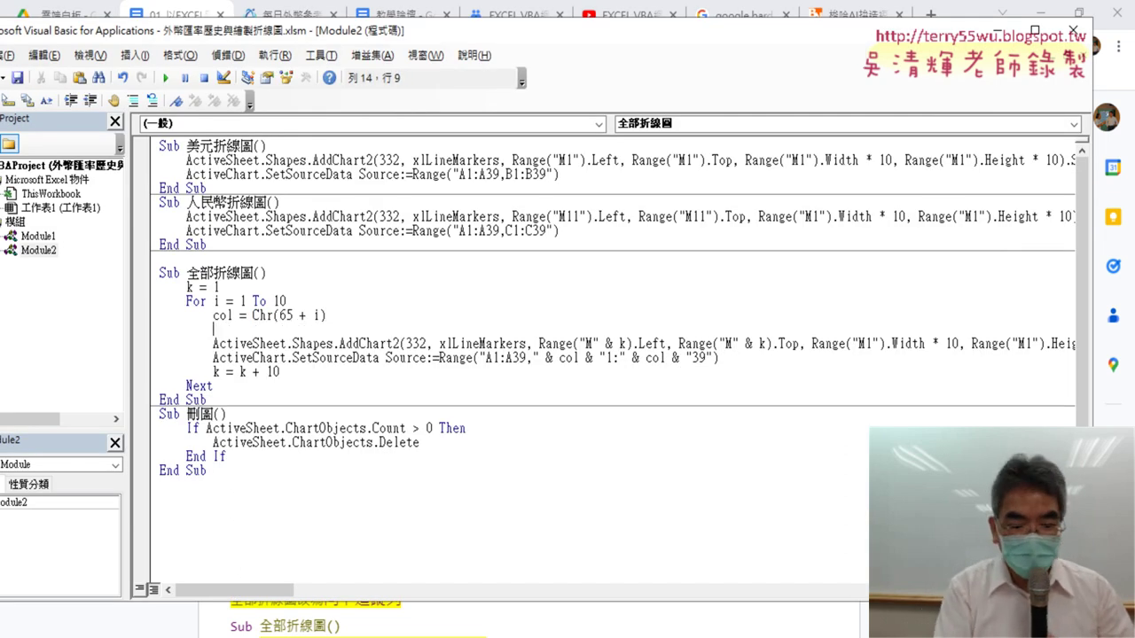
key("ctrl+v")
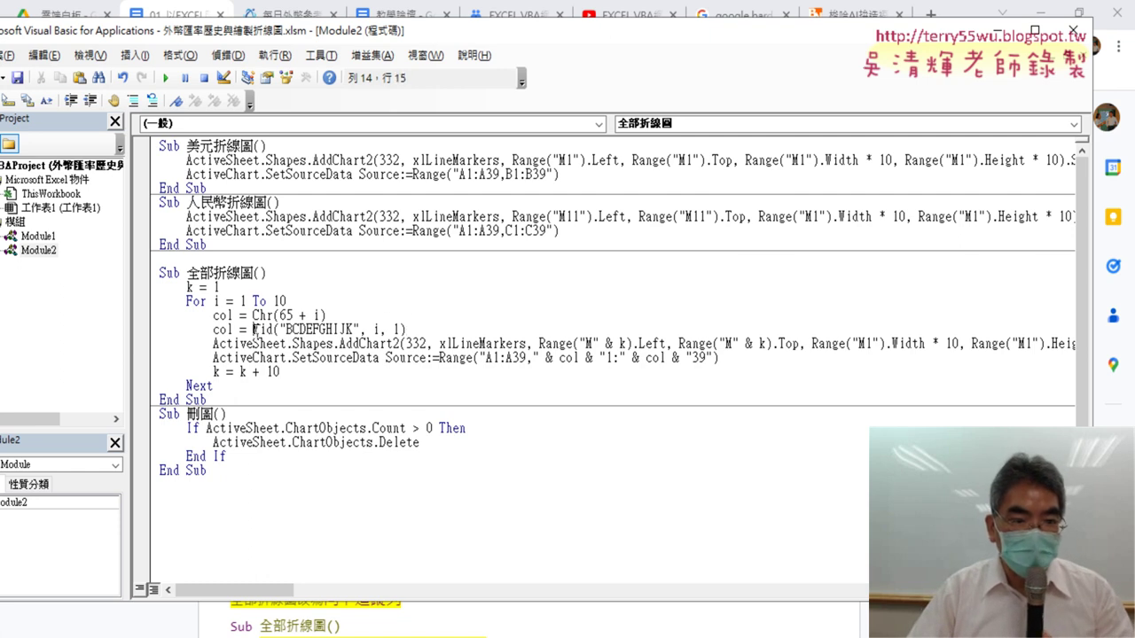
left_click_drag(252, 329, 274, 330)
double_click(375, 329)
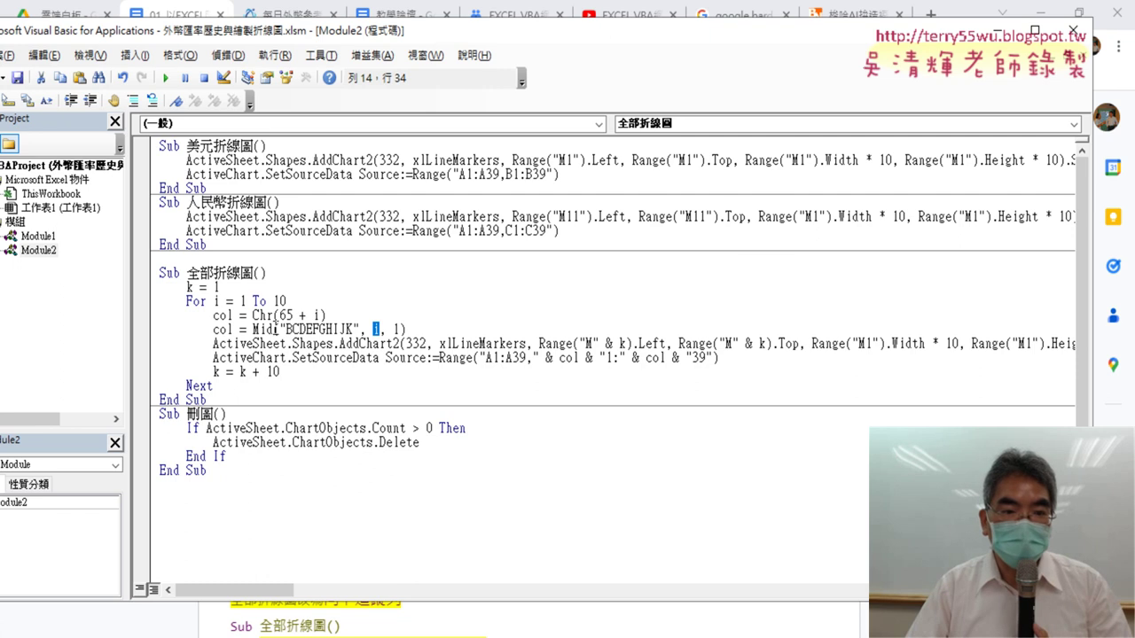
type("i")
double_click(400, 329)
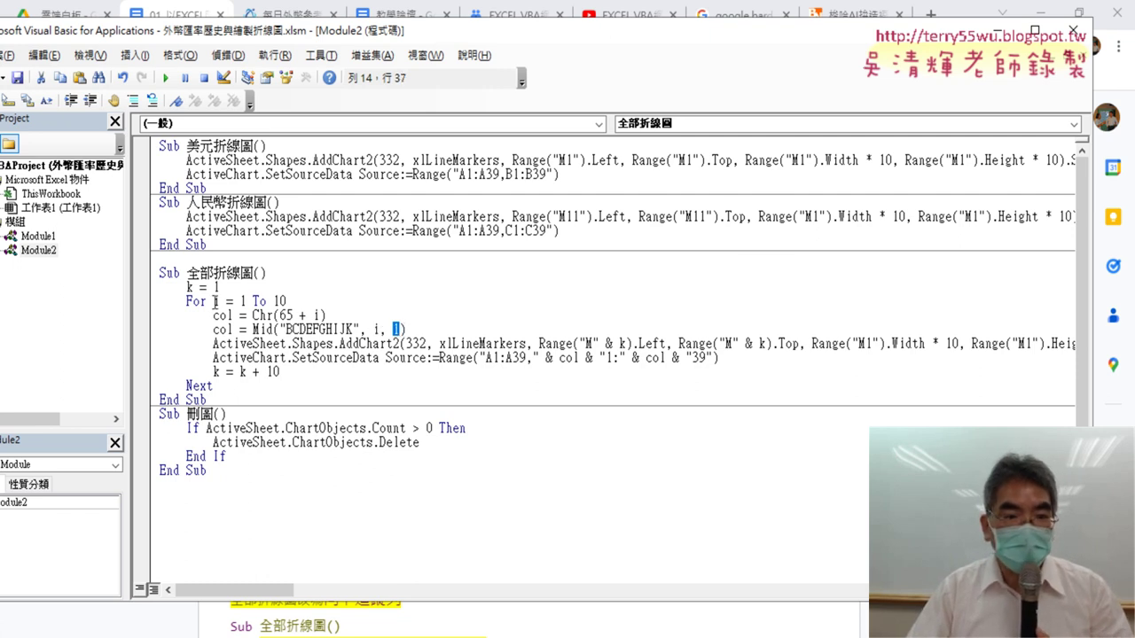
left_click_drag(284, 329, 293, 328)
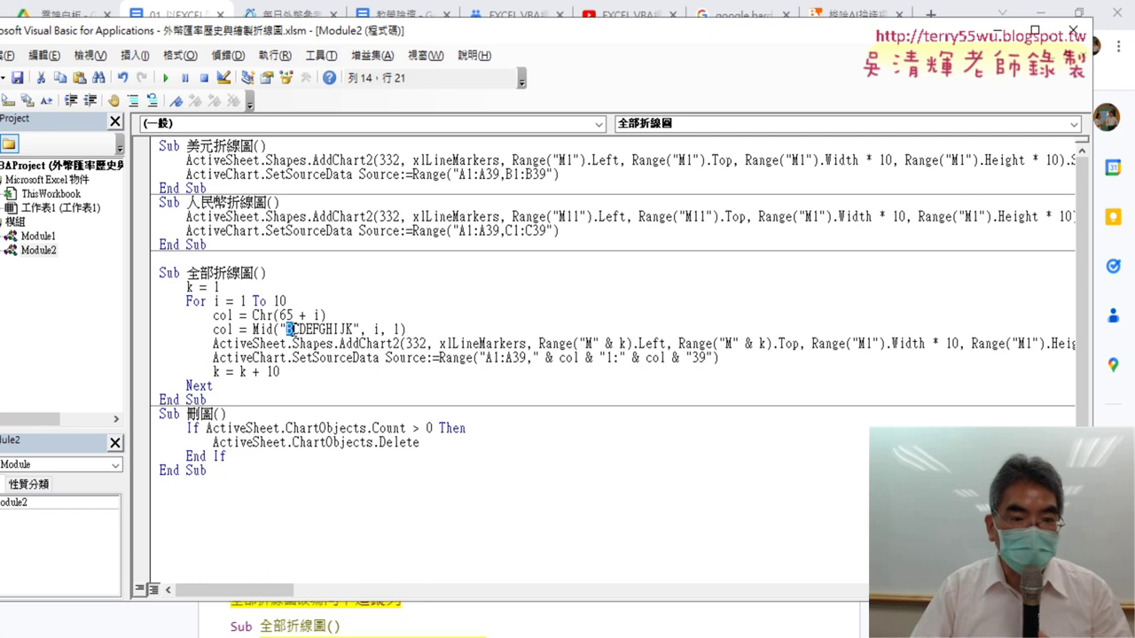
key("Delete")
left_click_drag(291, 328, 302, 329)
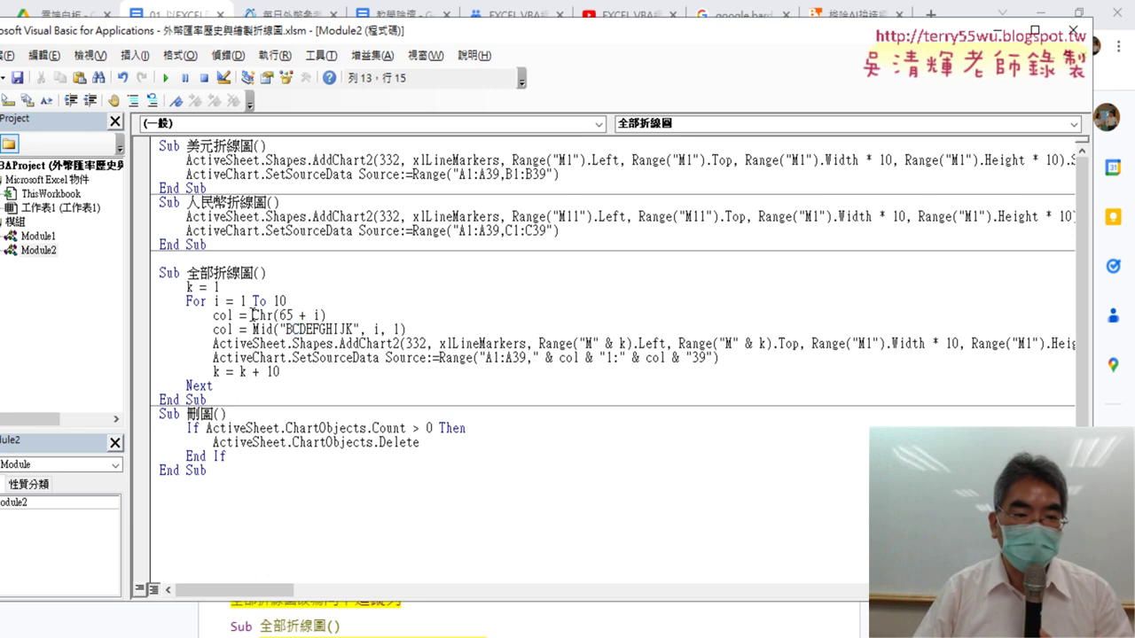
Comment out the old col = Chr(65 + i) line with an apostrophe.
left_click_drag(254, 314, 346, 316)
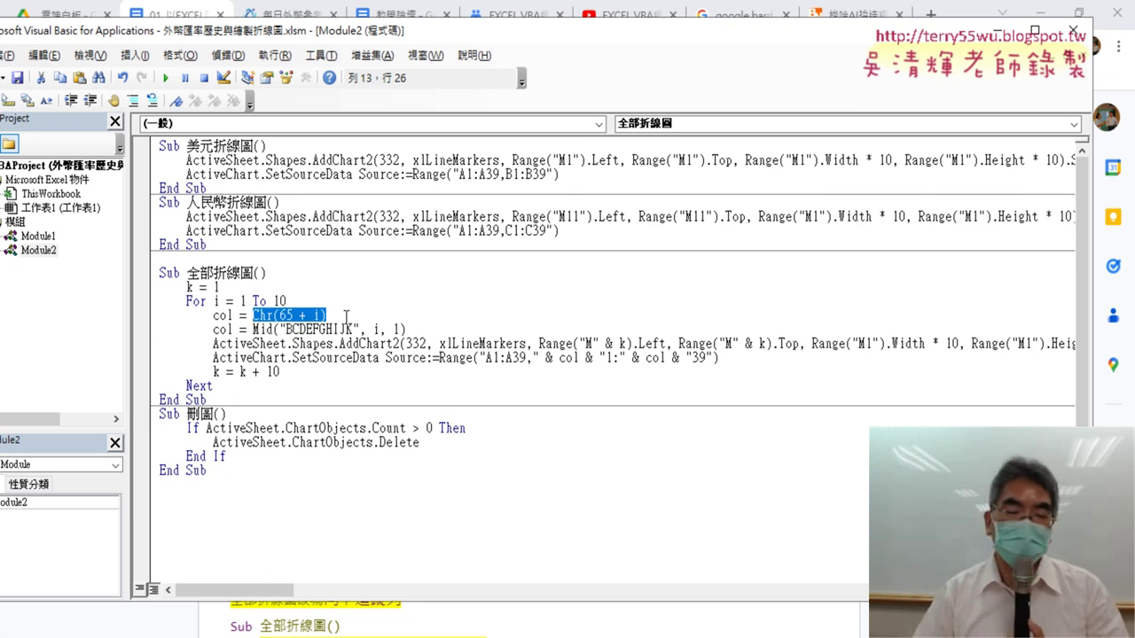
left_click(213, 314)
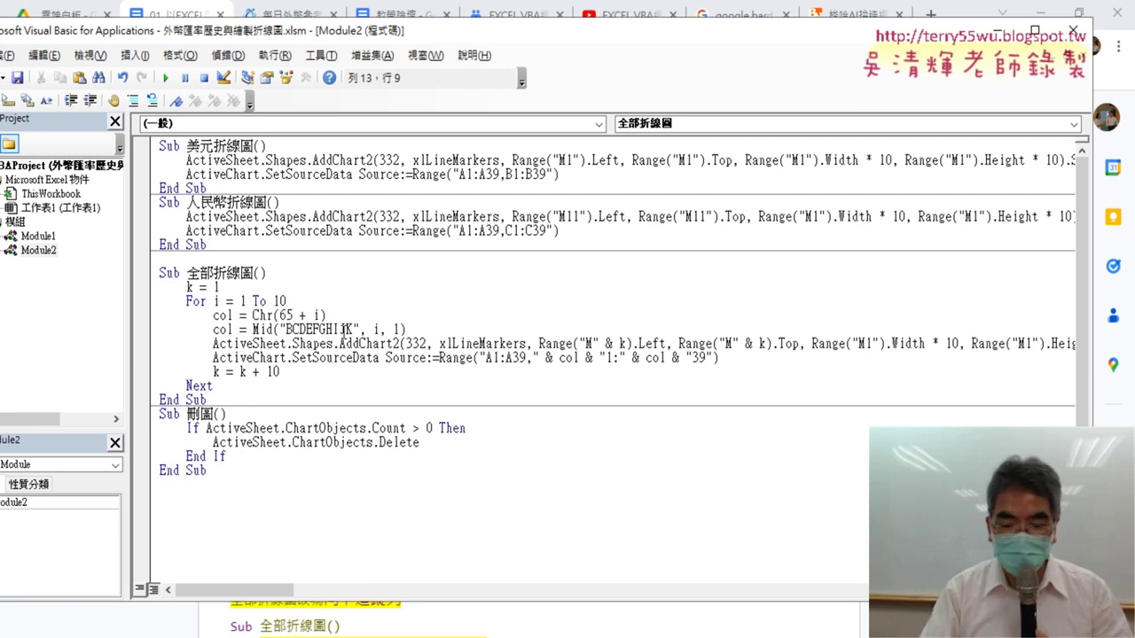
type("'")
key("Down")
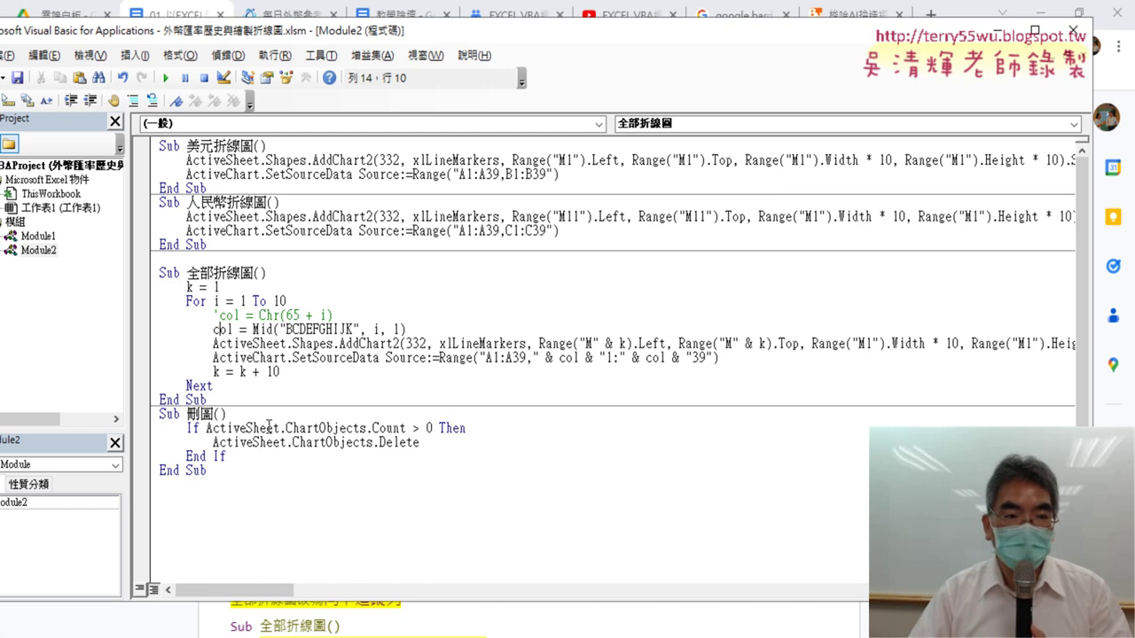
Glance at Module1's code, return to Module2, then go back to the Google Docs notes.
double_click(39, 237)
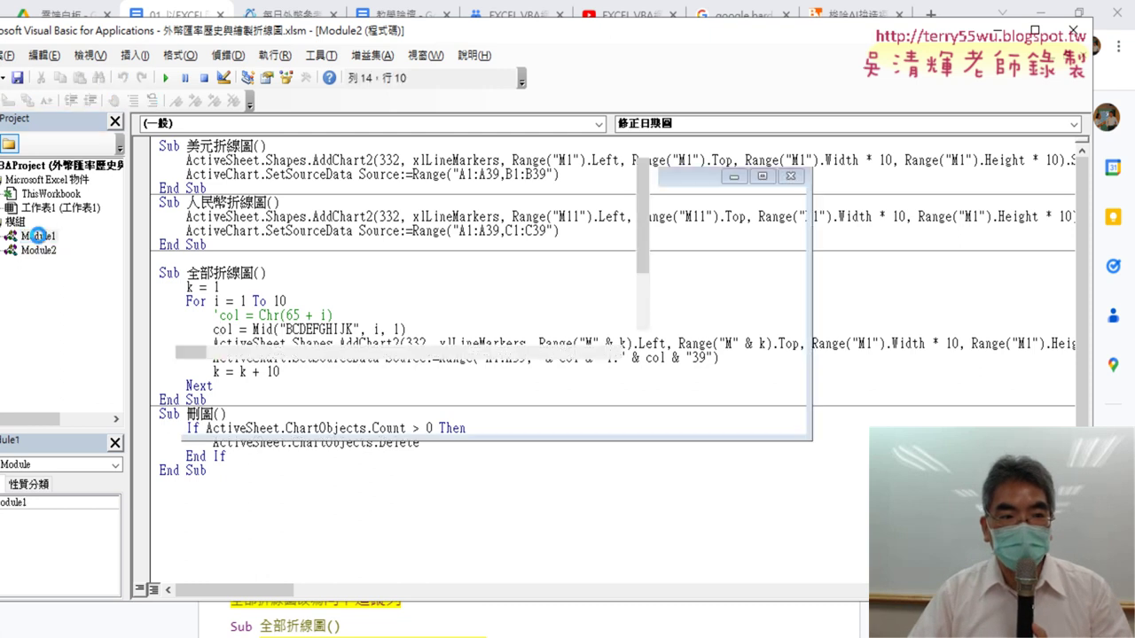
left_click(40, 251)
double_click(45, 251)
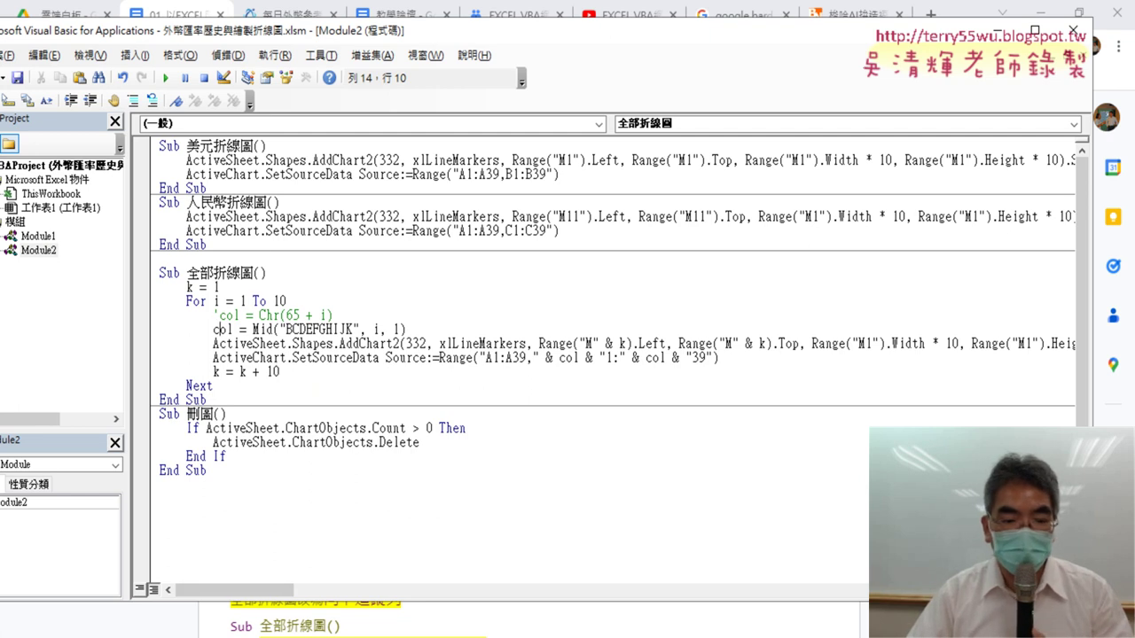
key("alt+Tab")
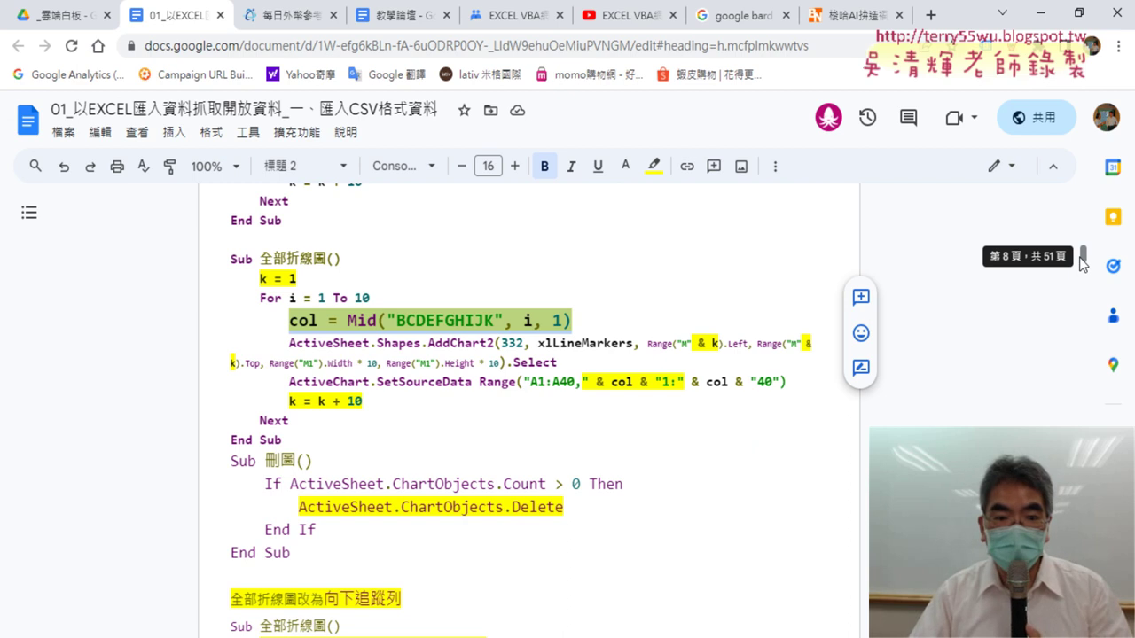
Minimize Chrome and narrow the VBA editor to bring the worksheet with the USD and RMB charts forward.
left_click(1040, 15)
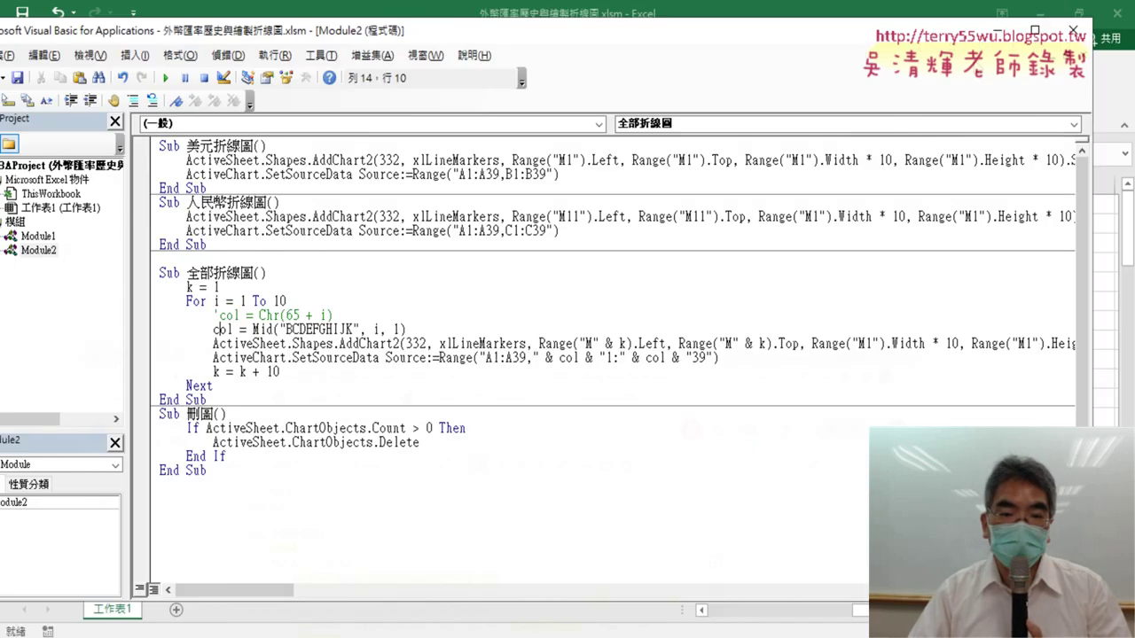
left_click_drag(1089, 354, 560, 346)
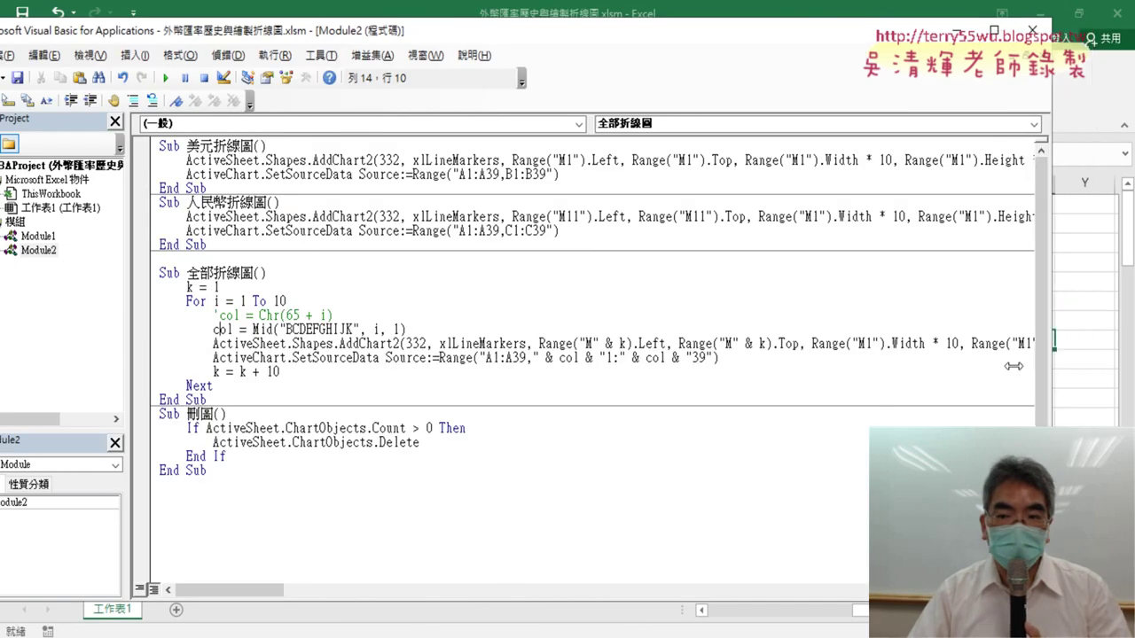
left_click(740, 494)
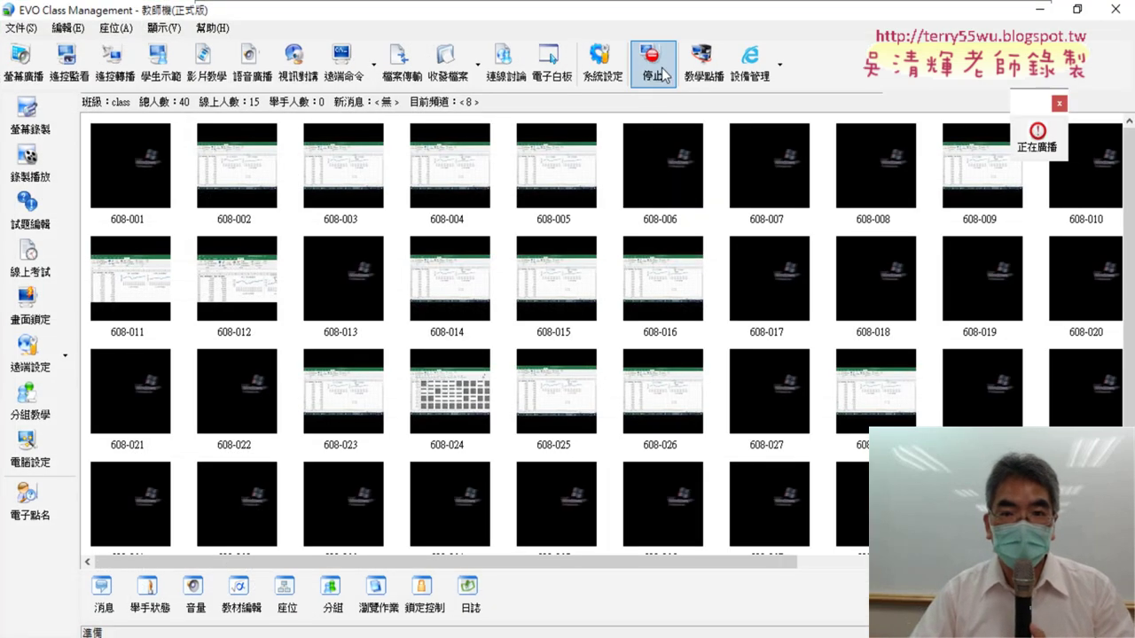
End the teacher's screen broadcast with the 停止 button on the EVO toolbar.
left_click(653, 62)
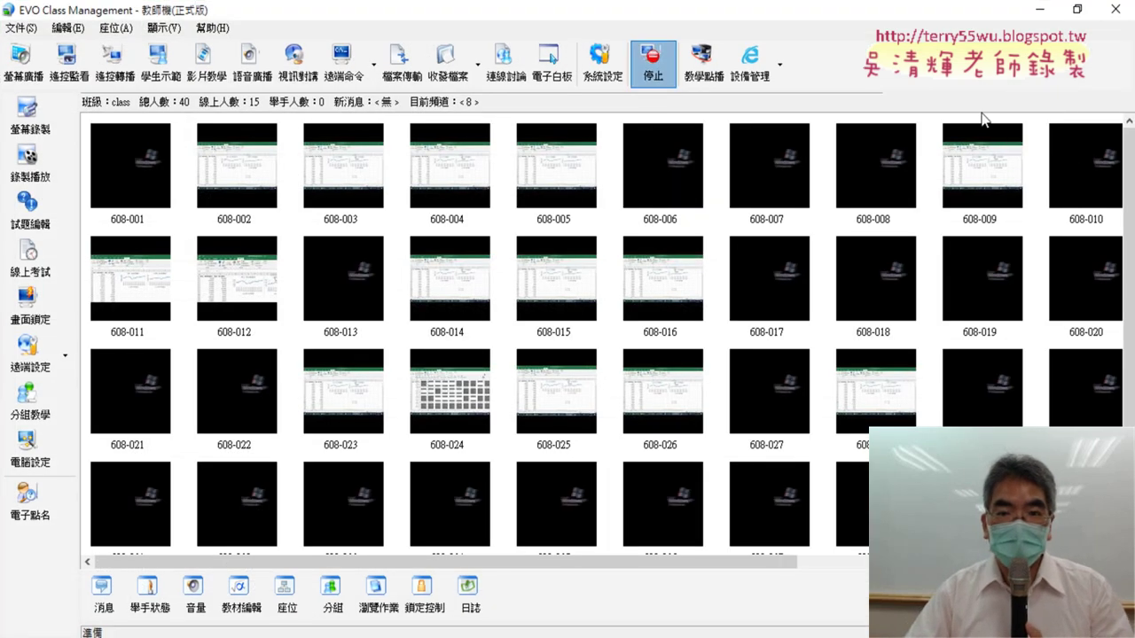